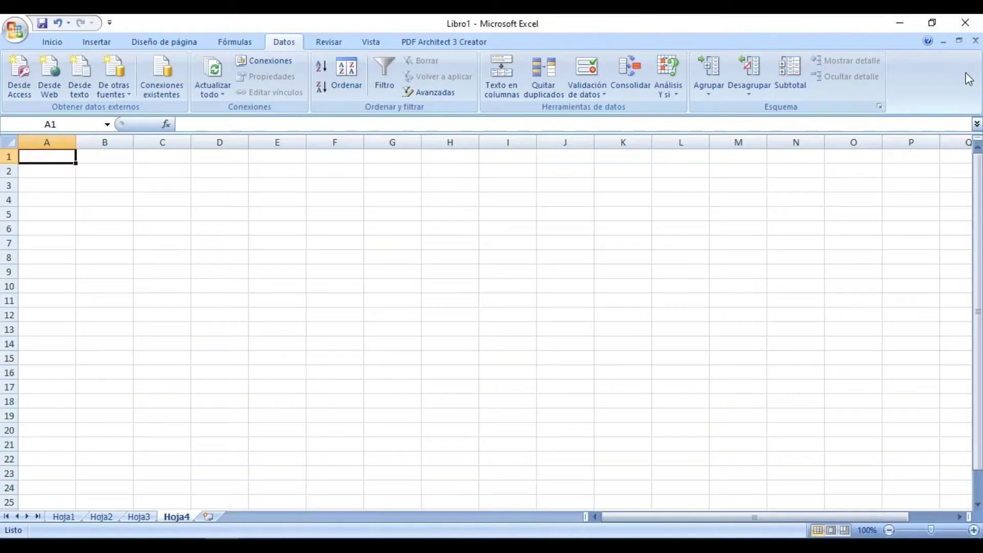
Step: Enable the Herramientas para análisis add-in through the Excel options
left_click(19, 30)
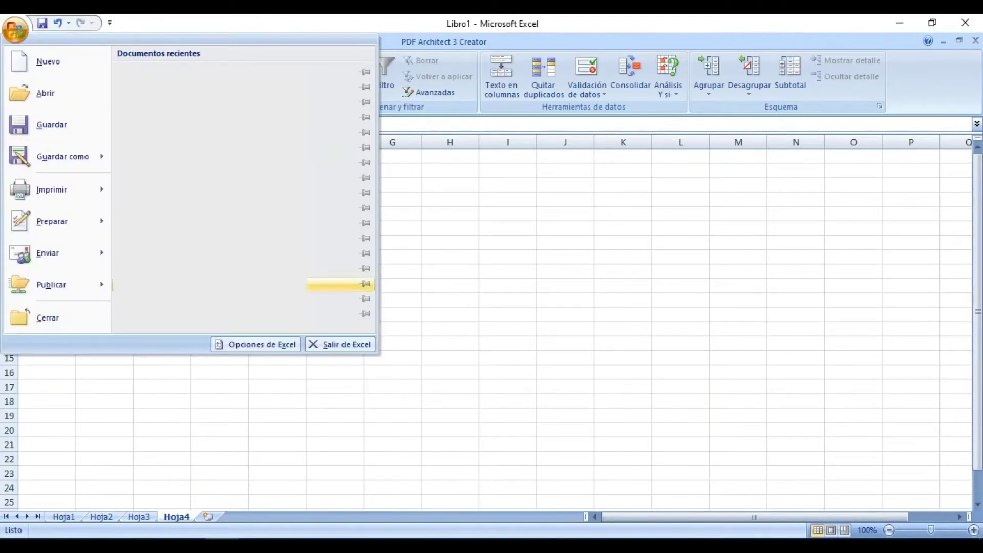
left_click(251, 346)
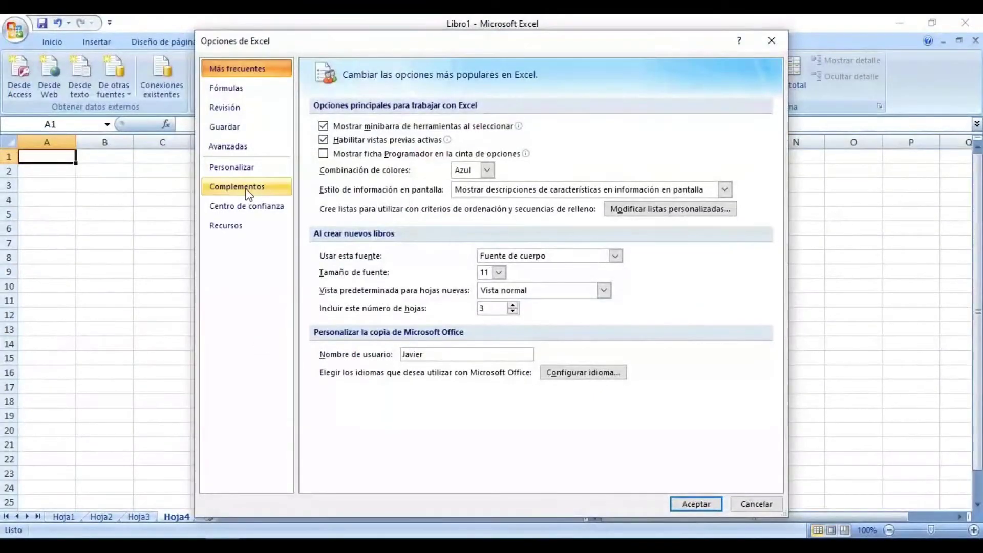
left_click(248, 188)
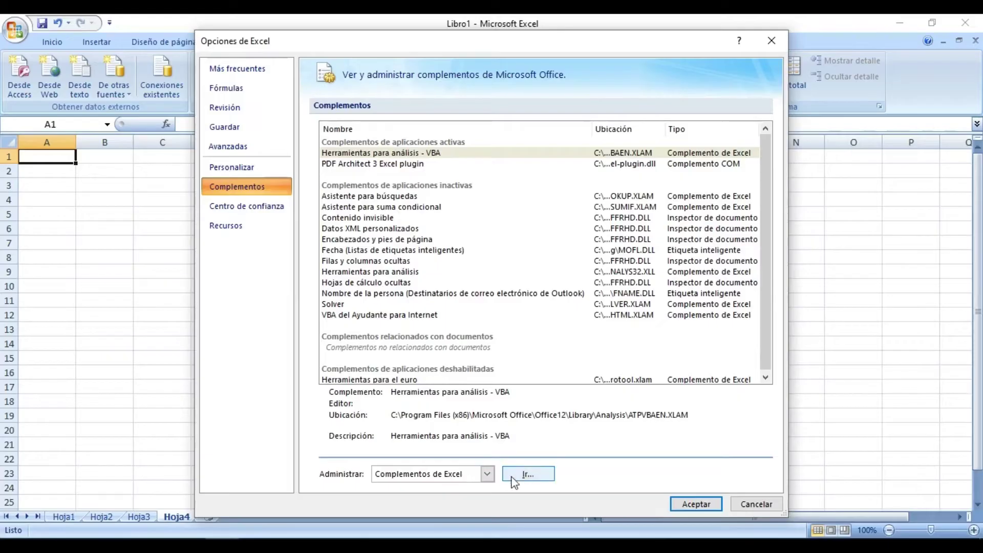
left_click(545, 477)
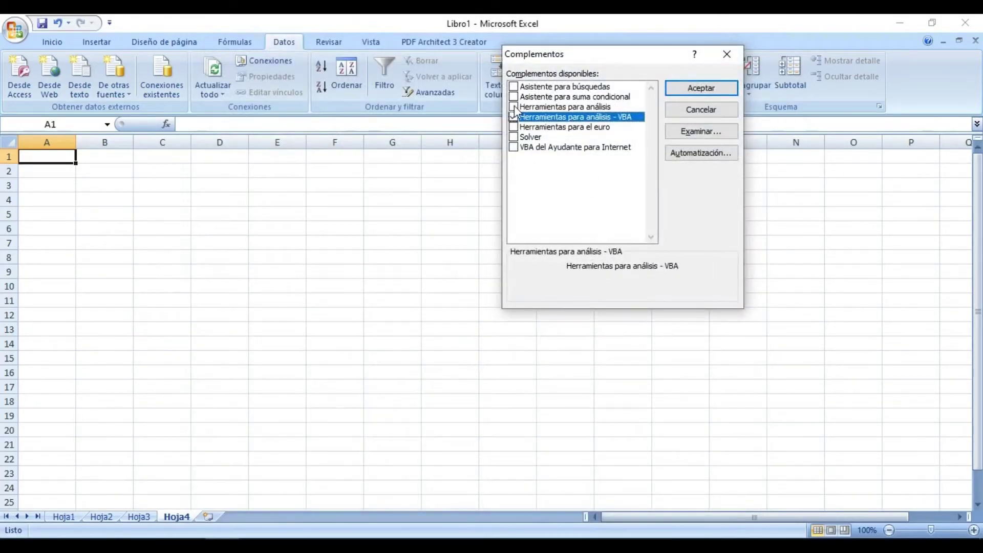
left_click(514, 107)
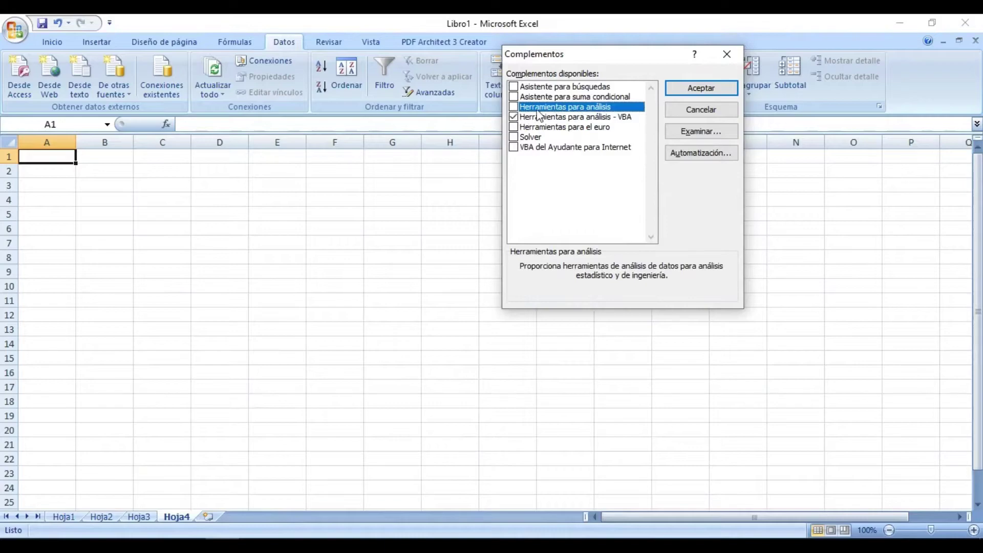
left_click(705, 90)
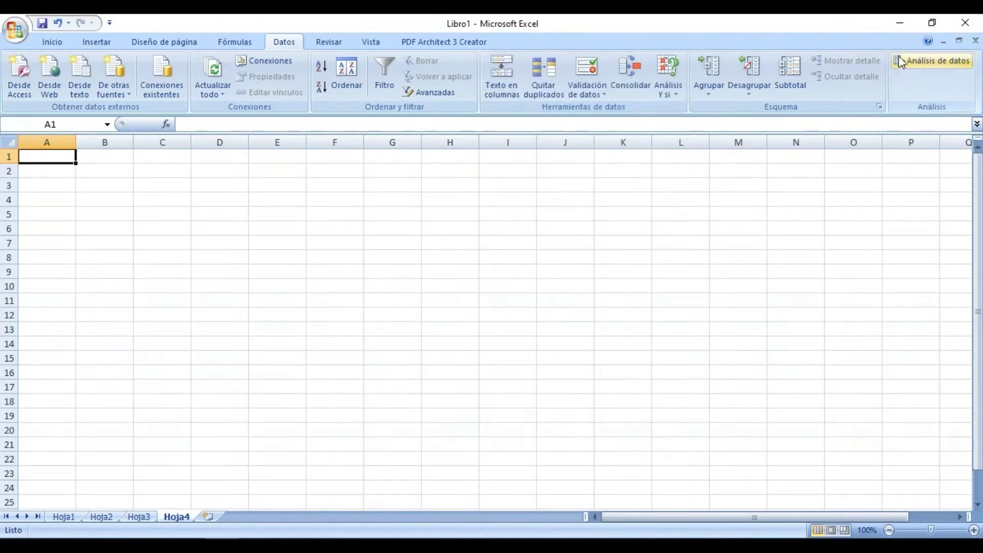
Step: Look through the data analysis functions, highlight Estadística descriptiva, and close the list without running it
left_click(934, 66)
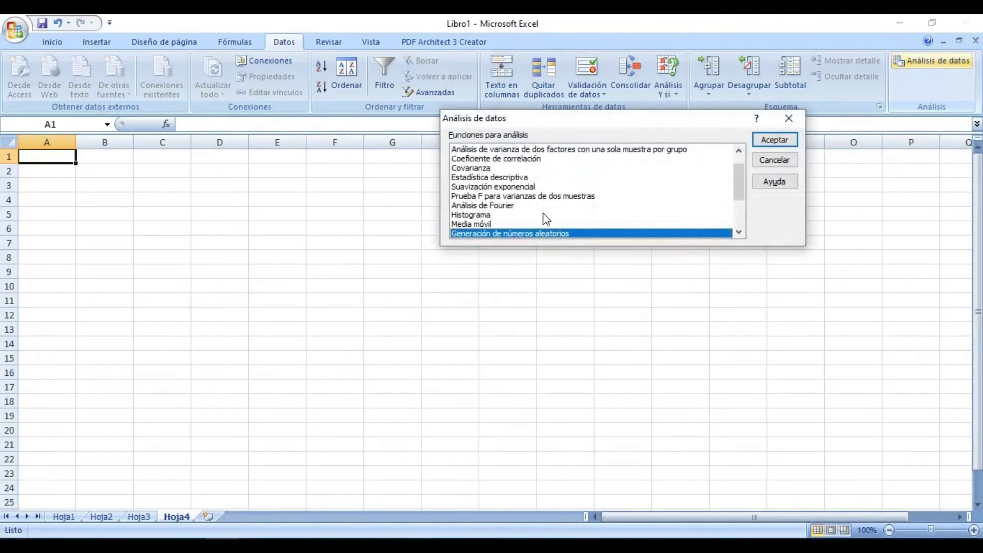
left_click(521, 178)
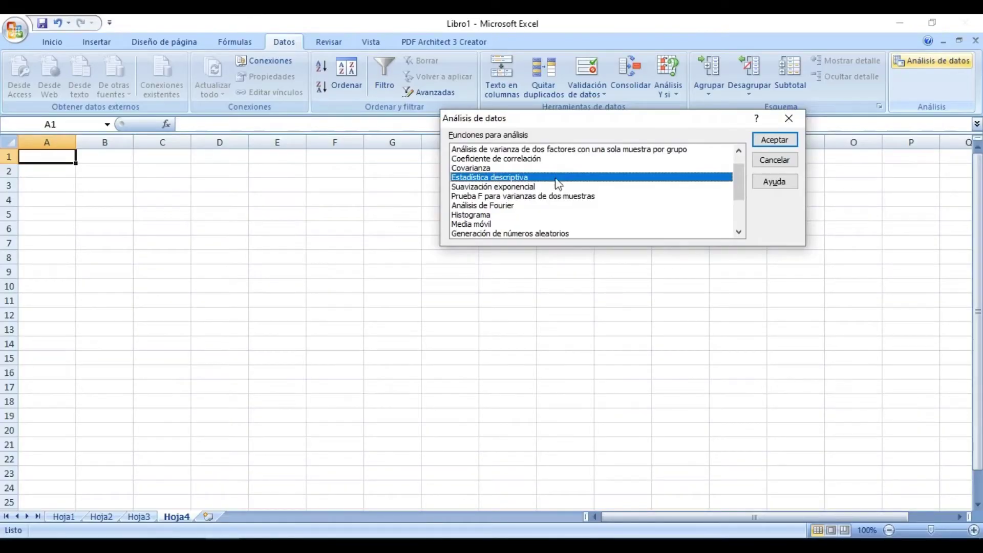
left_click(774, 160)
Step: Switch to sheet Hoja3 and examine the Alumno entries in A2:A21 and the Nota values in B2:B21
left_click(139, 516)
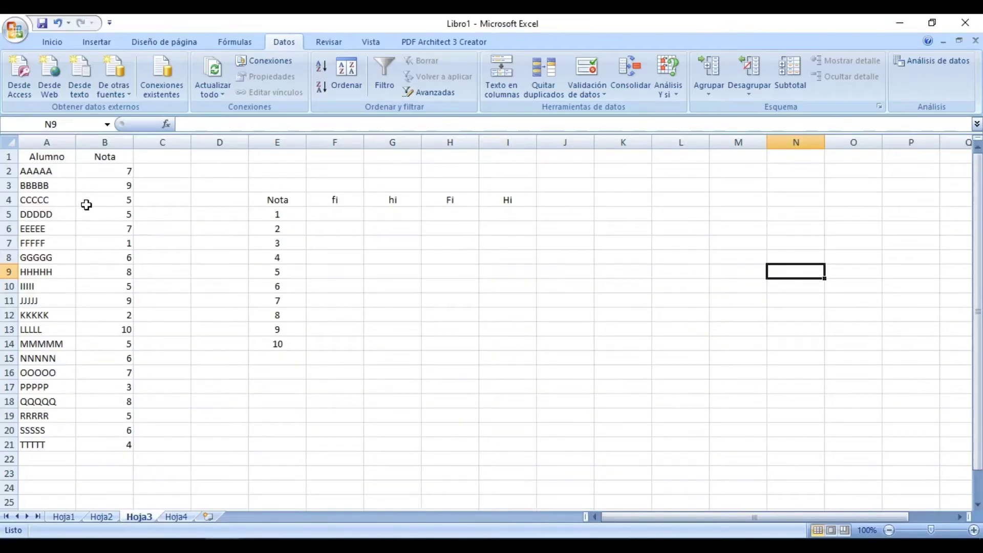
left_click_drag(50, 169, 70, 444)
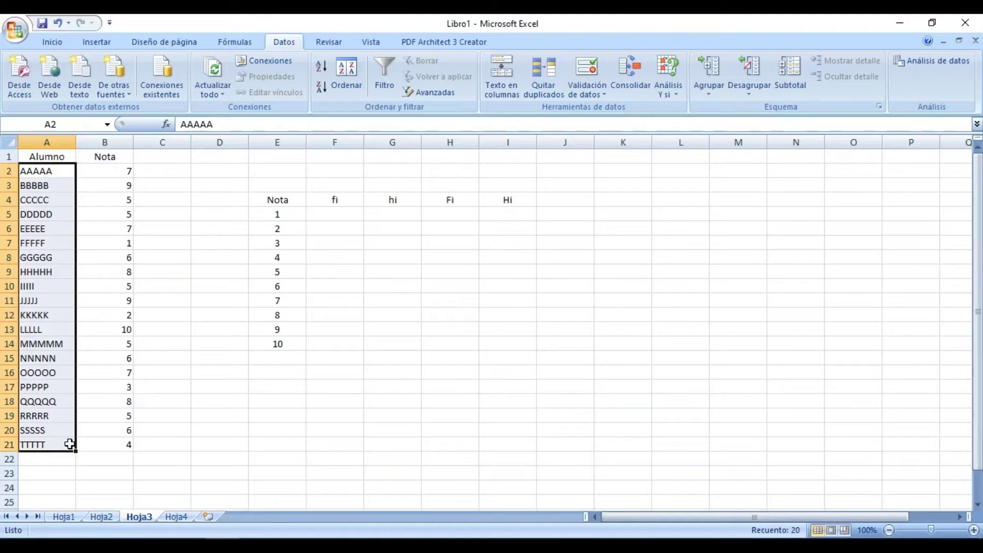
left_click(117, 174)
left_click_drag(116, 175, 125, 443)
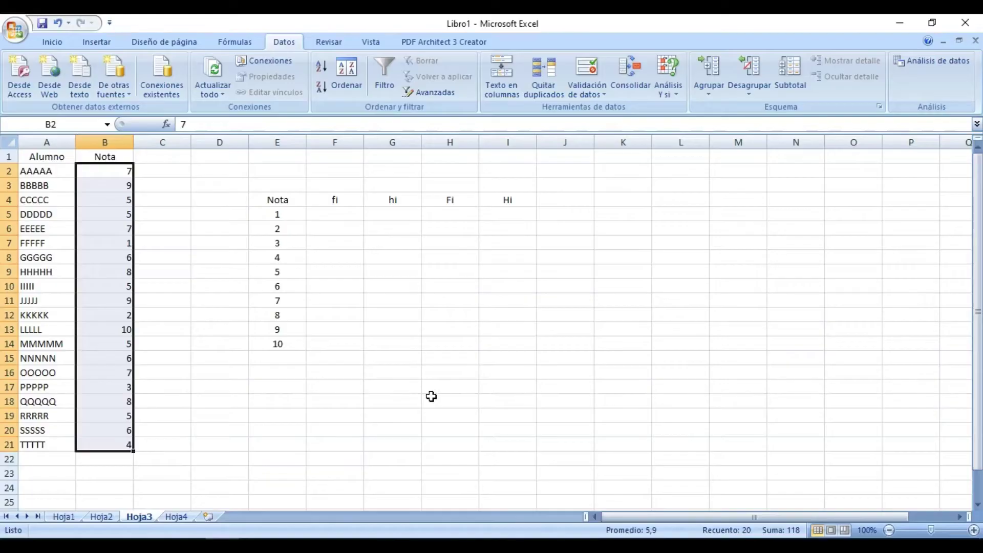
left_click(565, 430)
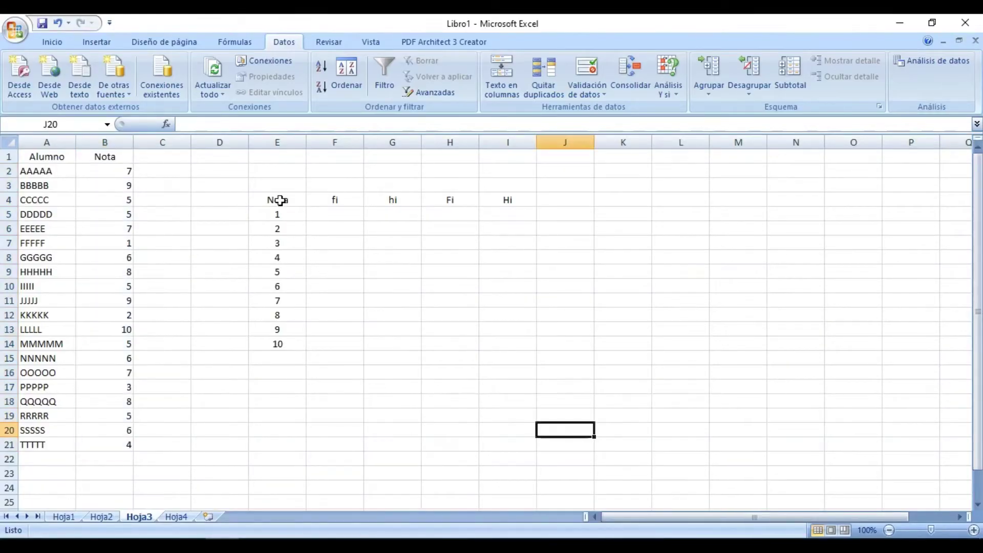
Step: Insert a CONTAR.SI function in F5 that counts range B2:B21 with criterion 1
left_click(334, 217)
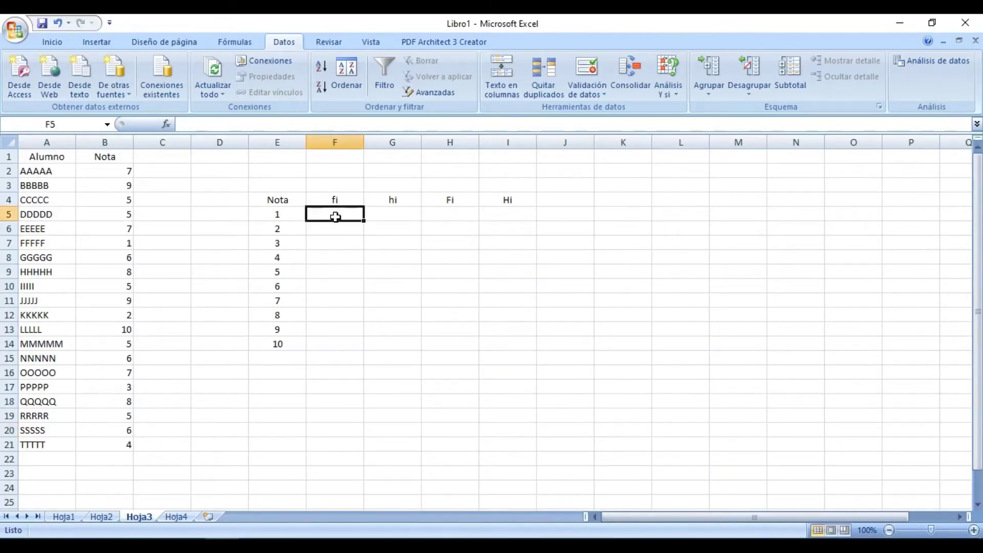
left_click(167, 124)
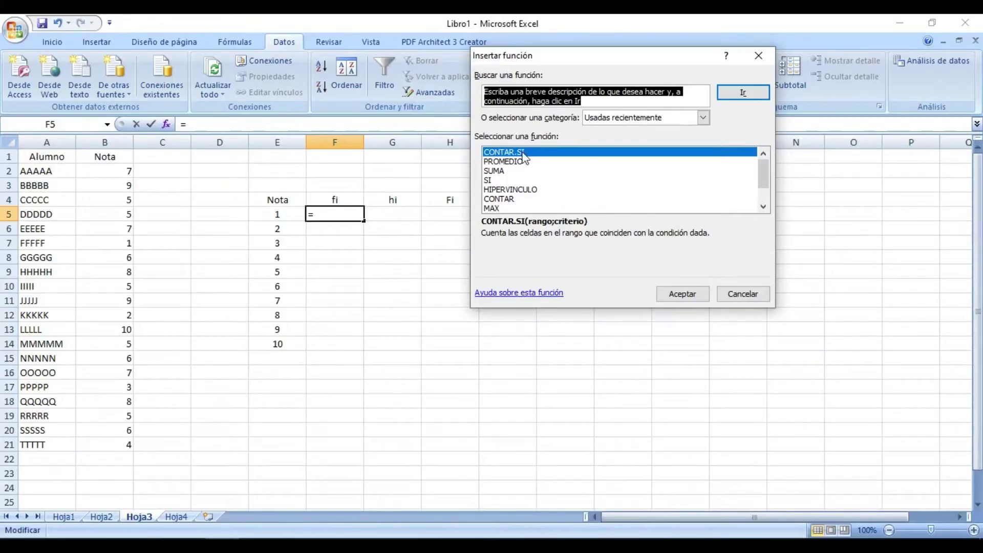
type("contar.si")
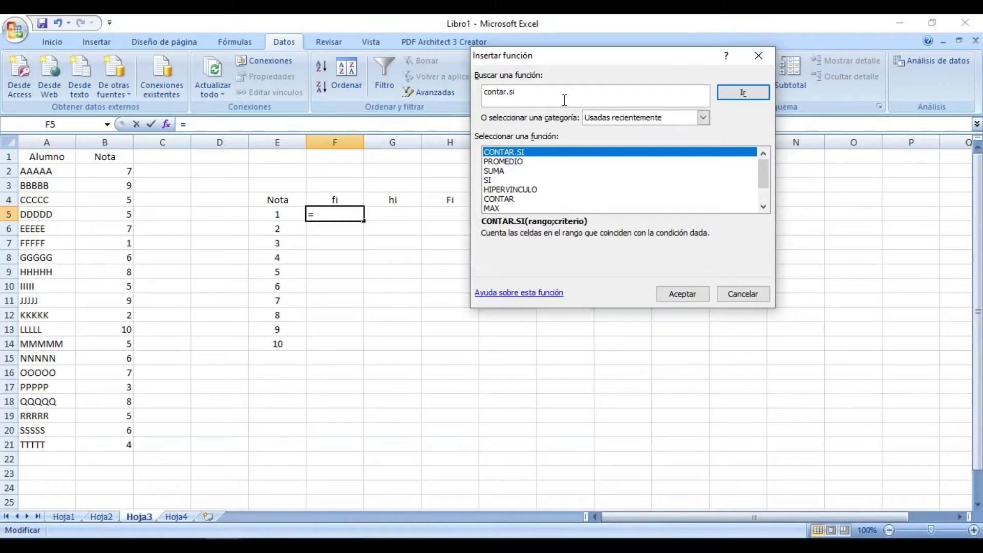
key("Return")
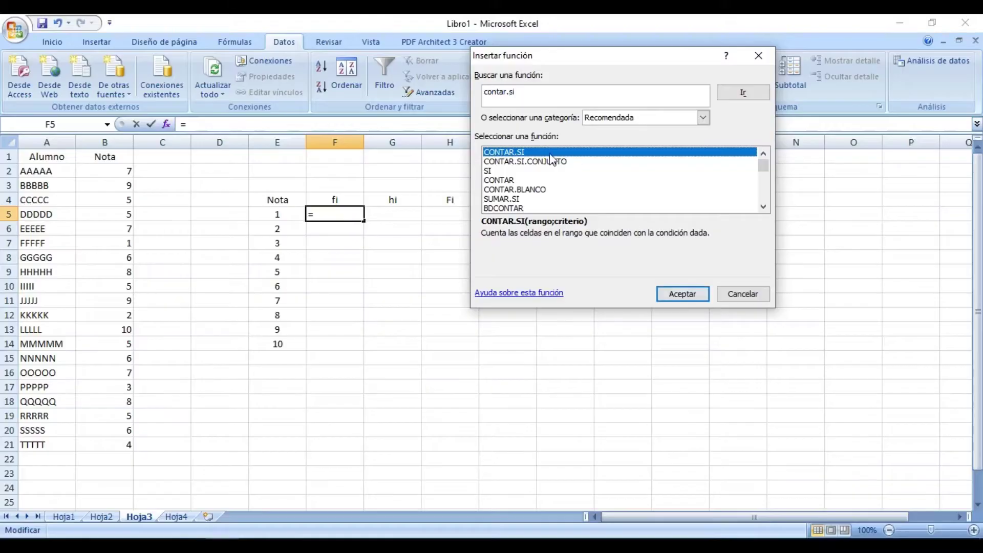
left_click(683, 294)
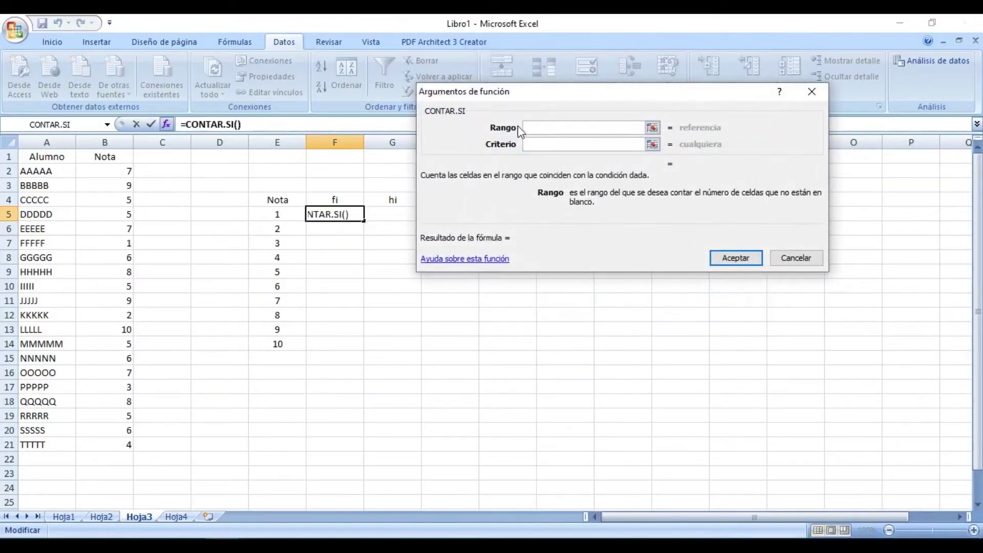
left_click_drag(114, 170, 114, 443)
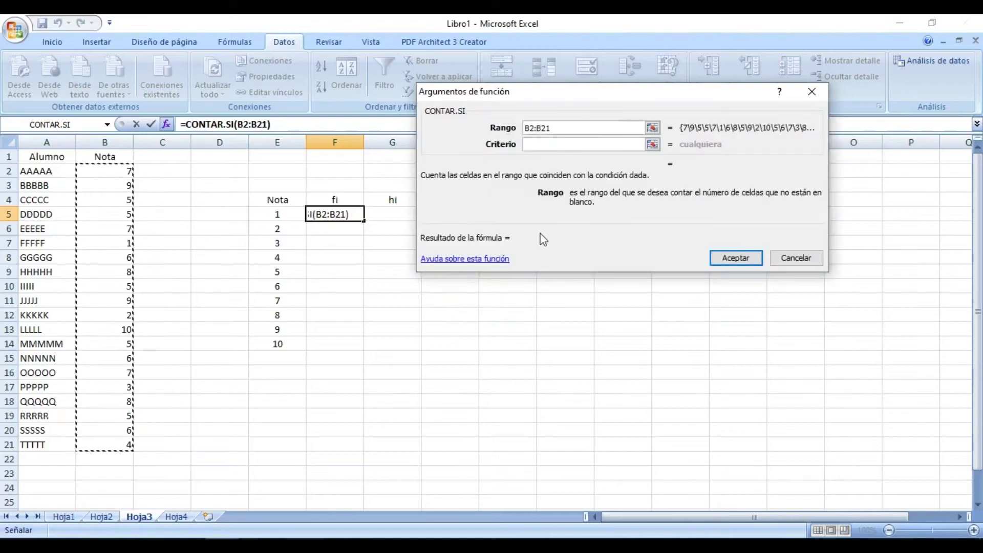
left_click(539, 145)
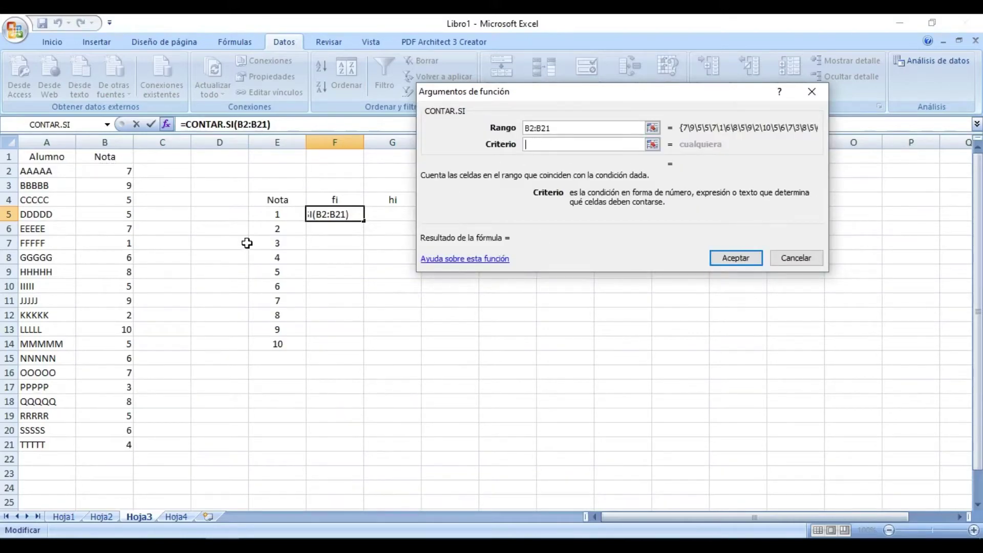
type("1")
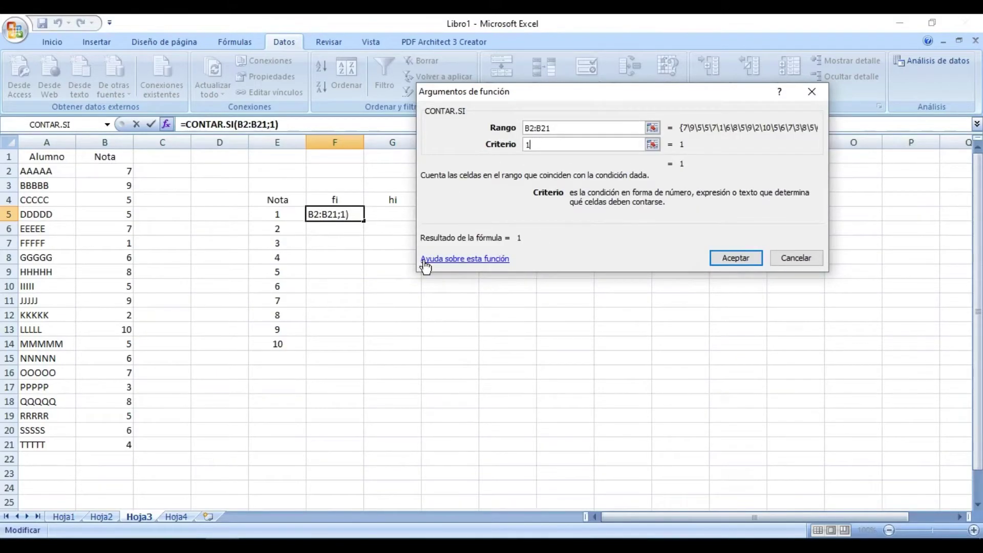
left_click(743, 260)
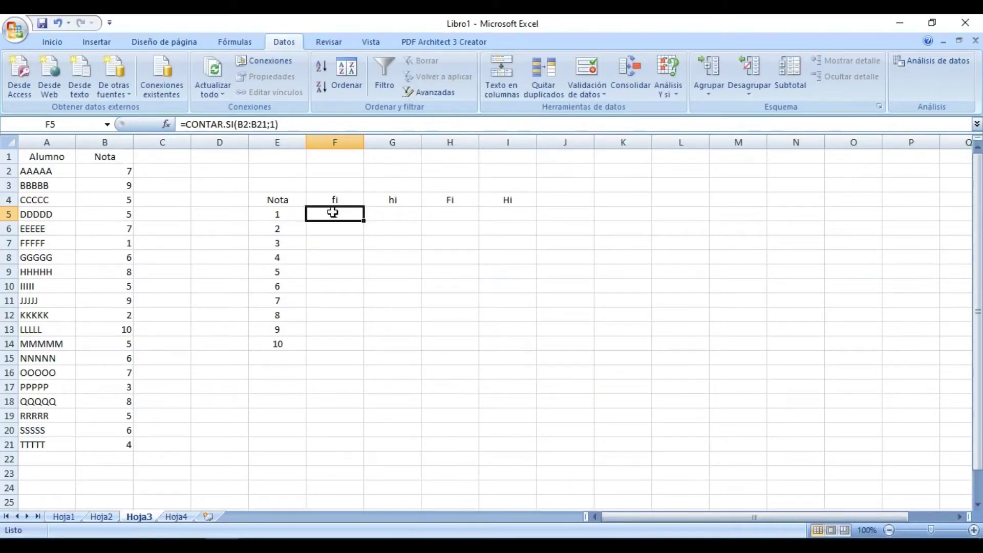
Step: Insert a CONTAR.SI function in F6 that counts range B2:B21 with criterion 2
left_click(339, 227)
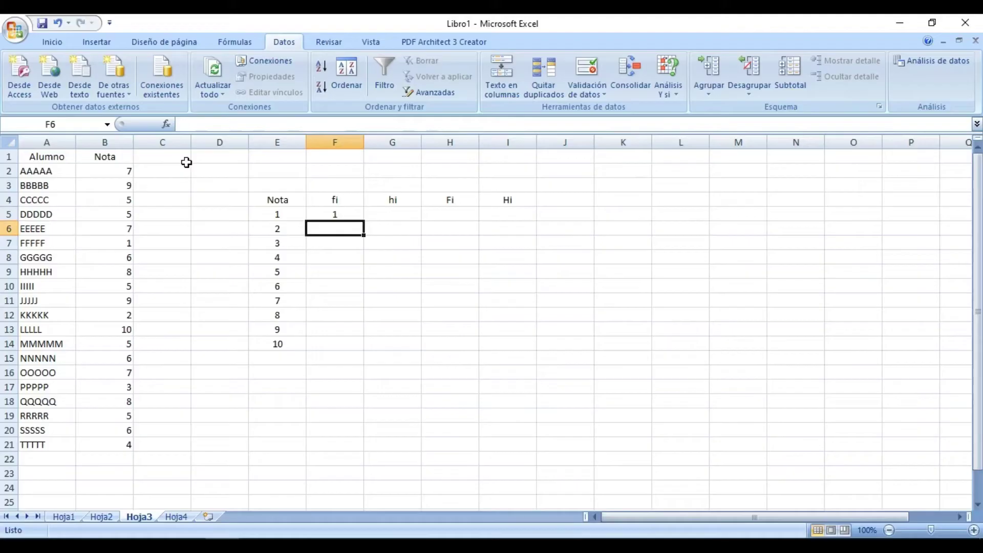
left_click(166, 125)
double_click(516, 152)
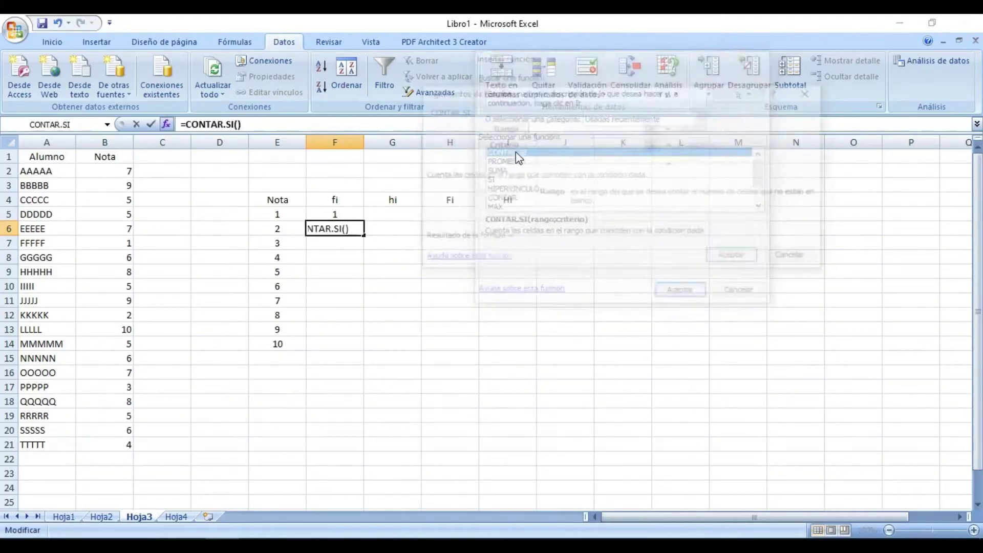
left_click_drag(118, 170, 108, 436)
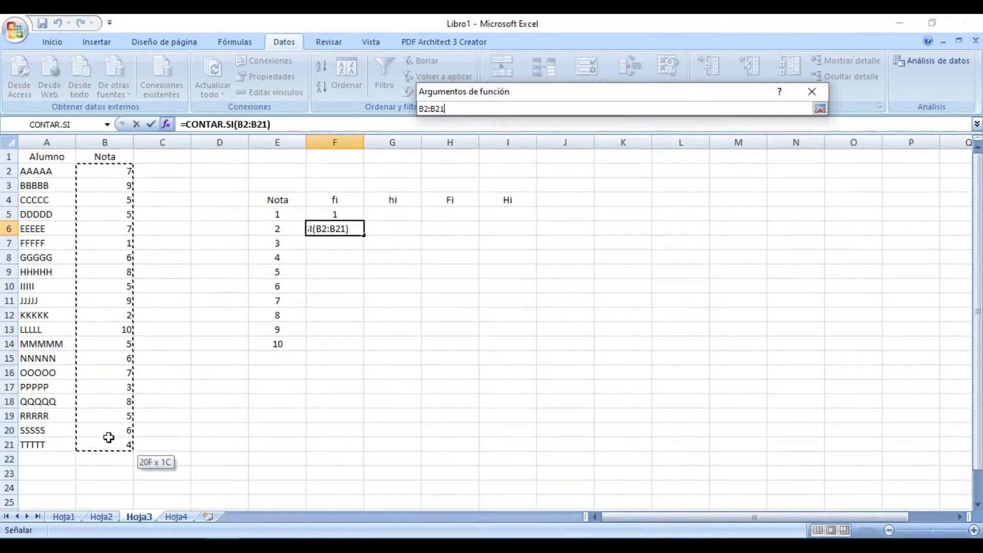
left_click(583, 144)
type("2")
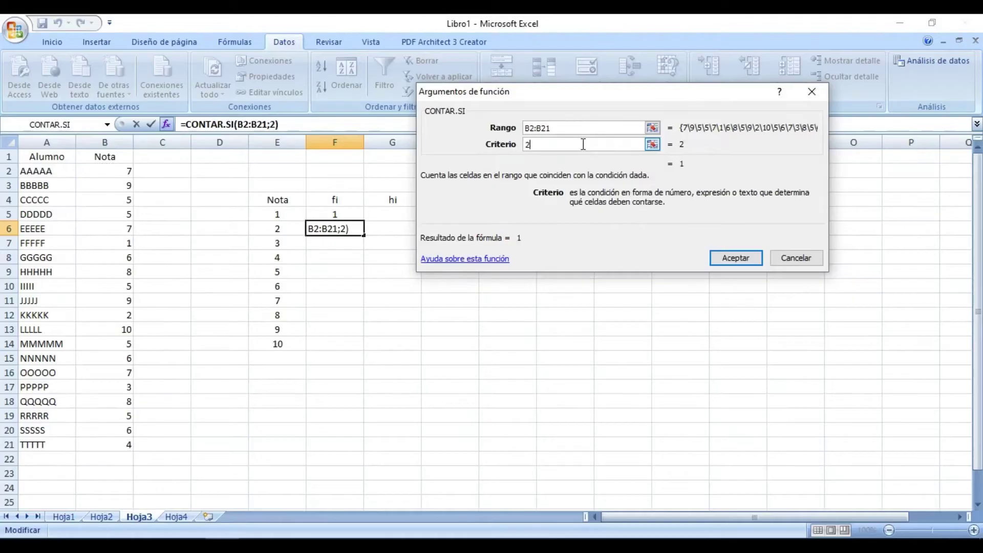
left_click(736, 257)
Step: Insert a CONTAR.SI function in F7 that counts range B2:B21 with criterion 3
left_click(357, 249)
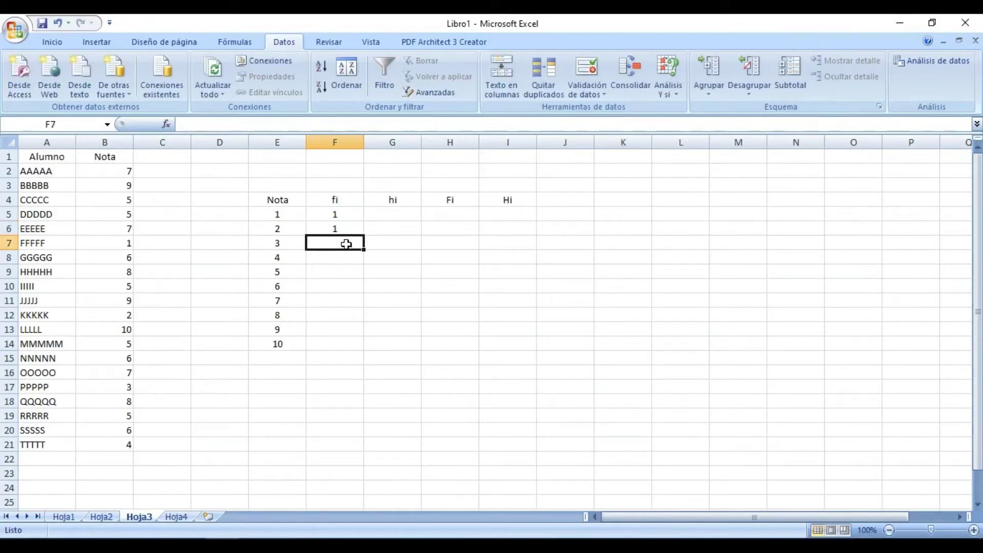
left_click(168, 124)
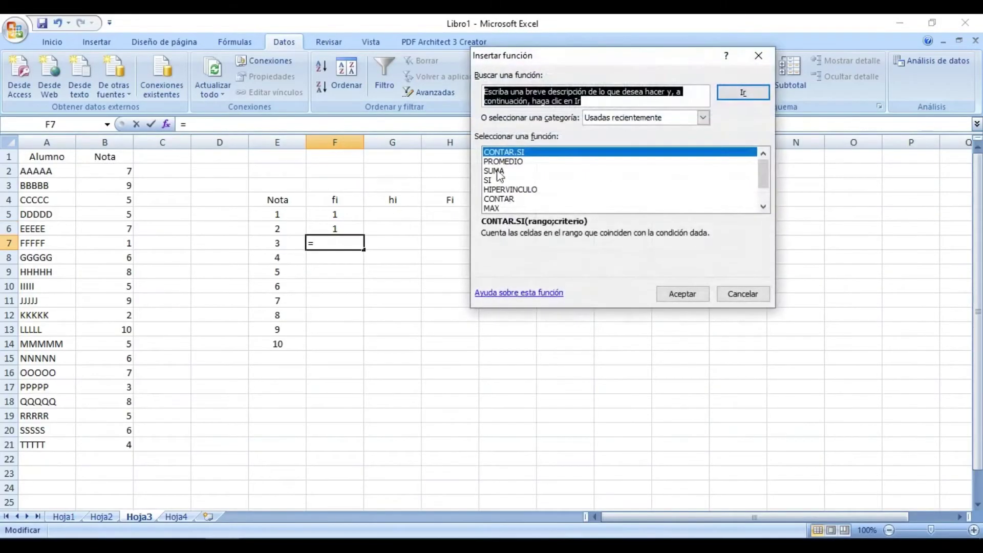
double_click(504, 153)
left_click_drag(126, 171, 123, 444)
left_click(559, 143)
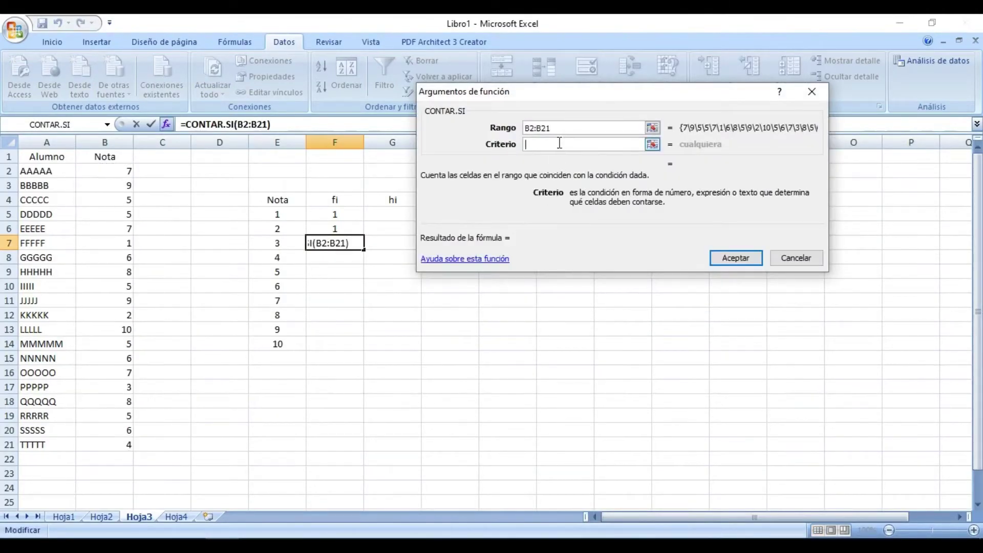
type("3")
left_click(735, 259)
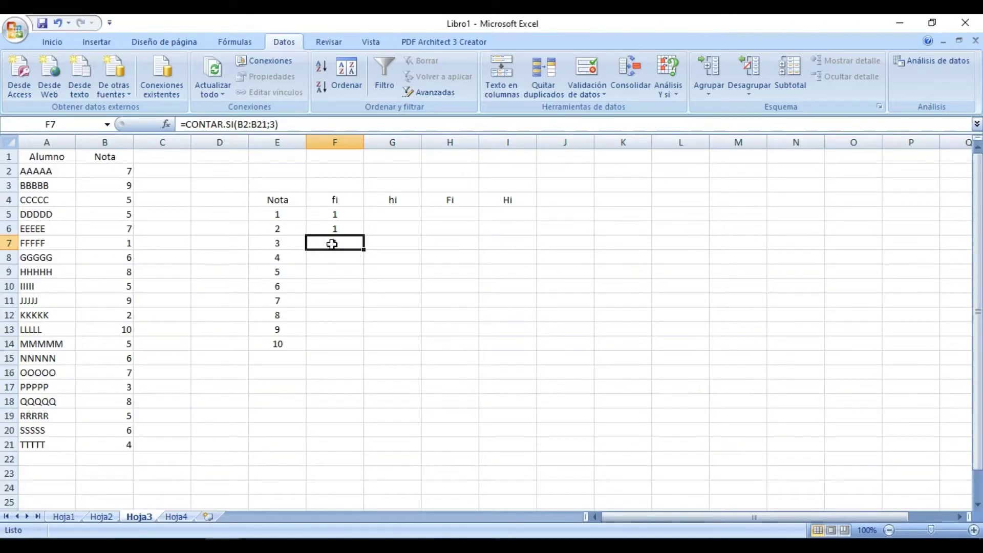
Step: Make the range in the F7 formula absolute, so it reads =CONTAR.SI($B$2:$B$21;3)
left_click(238, 124)
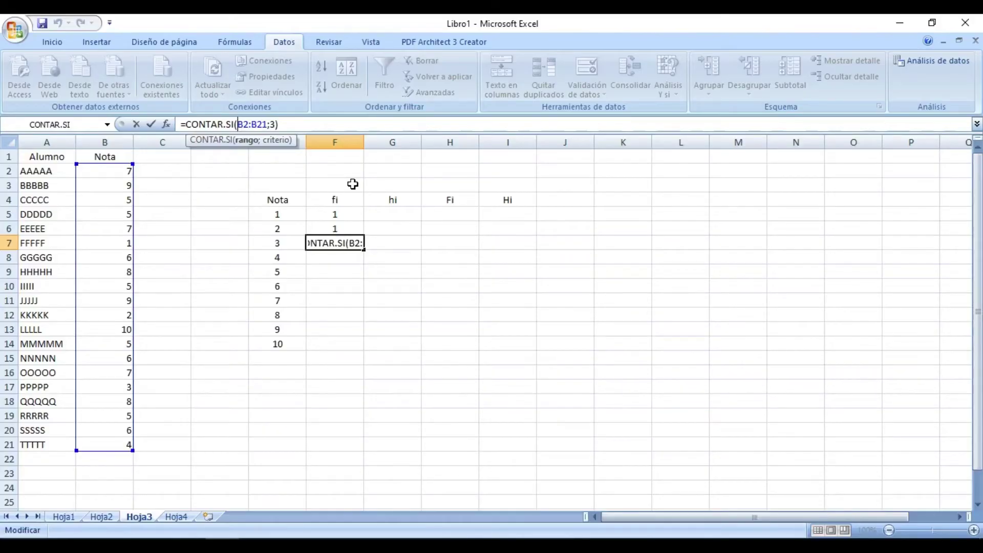
type("$B$2:")
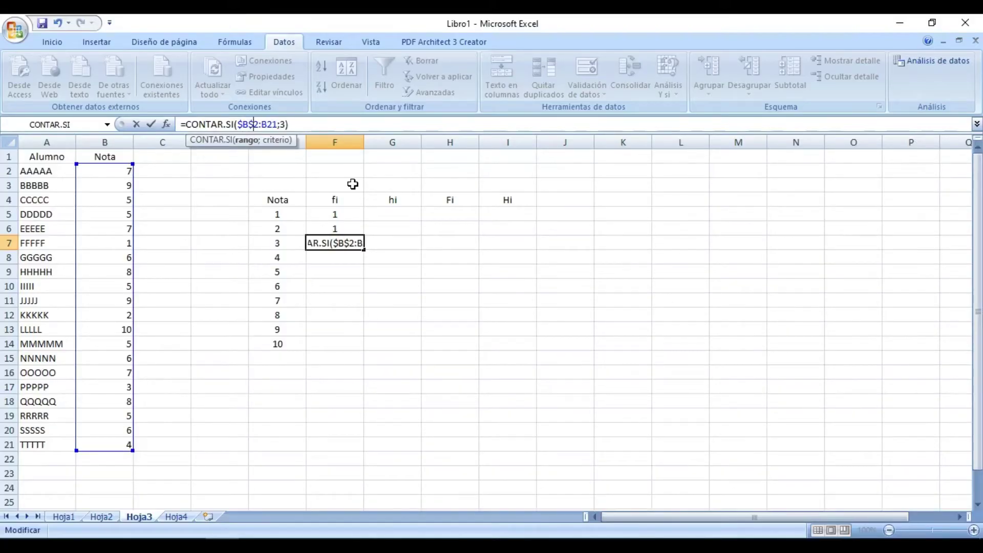
type("$")
key("Right")
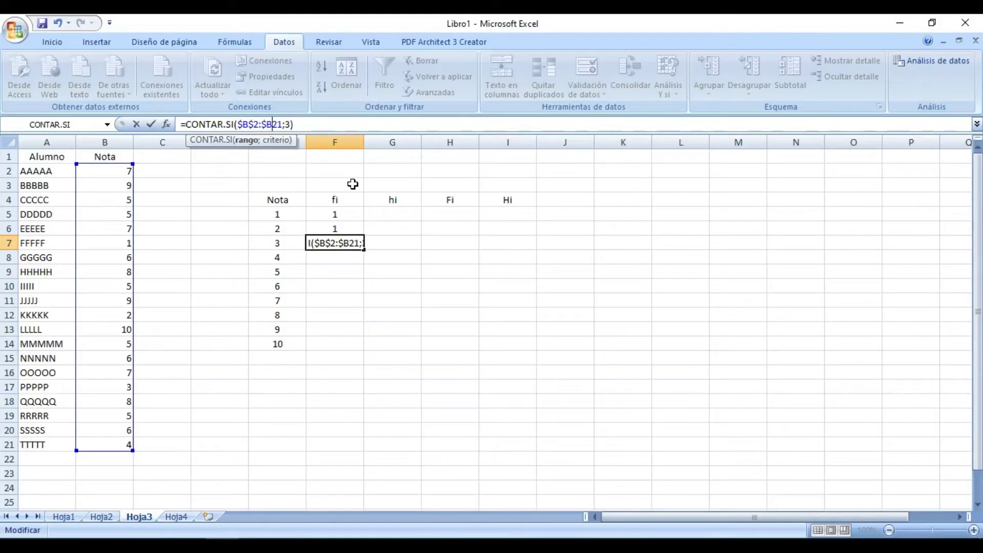
type("$")
key("Return")
Step: Fill the F7 formula down through F14 and reselect F7
left_click(346, 243)
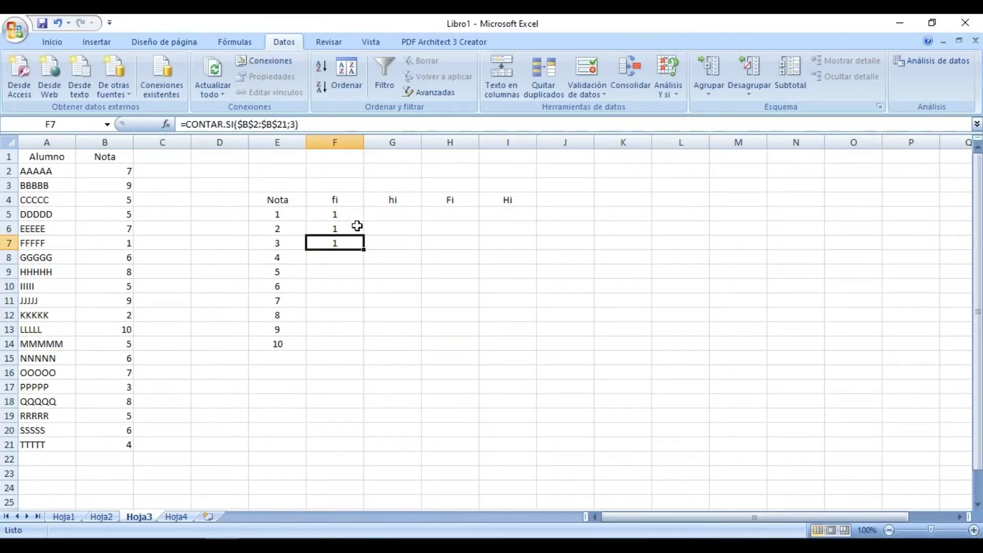
left_click_drag(364, 250, 366, 345)
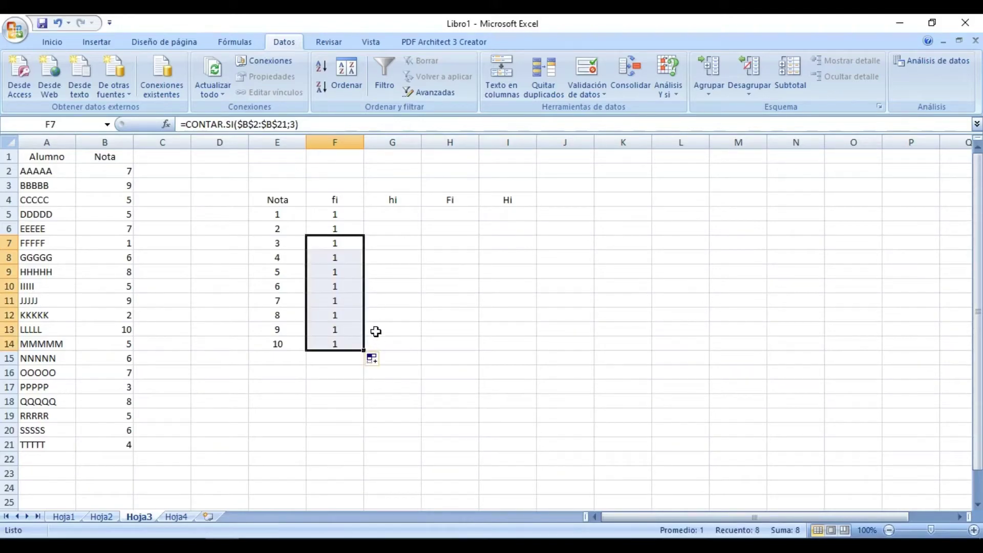
left_click(385, 271)
left_click(347, 244)
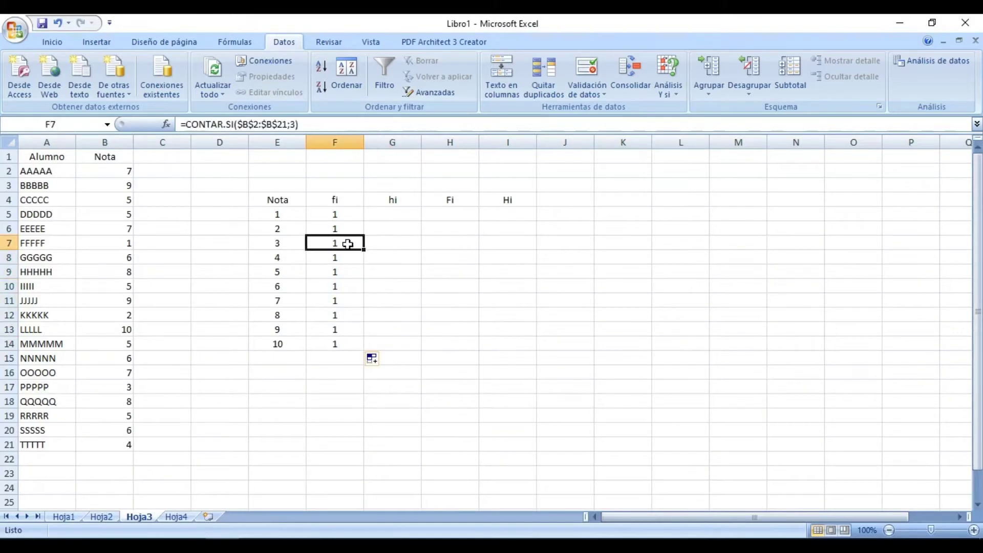
Step: Examine the copied CONTAR.SI formulas in column F below F7, checking their range and criterion
key("Down")
key("Down")
key("Down")
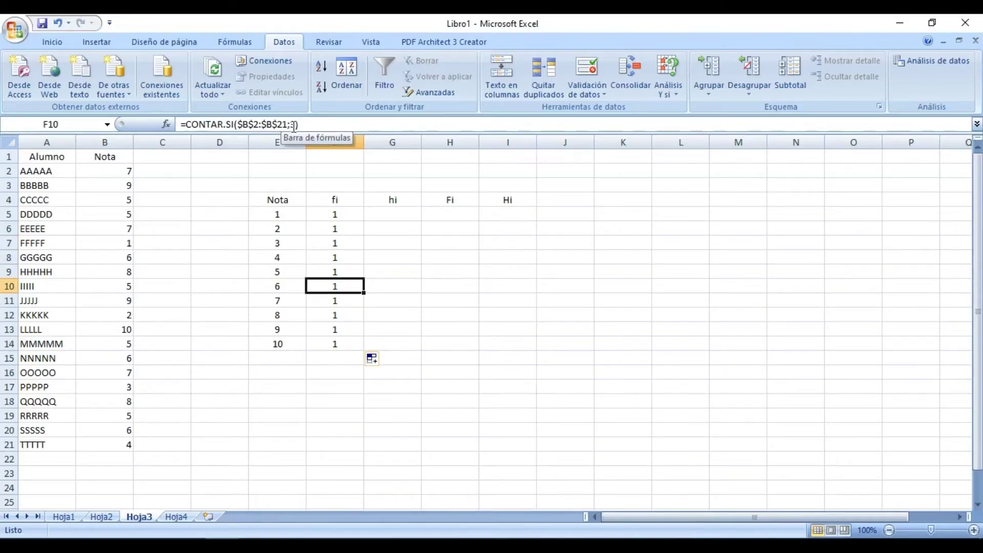
key("Down")
key("Down")
key("Down")
key("Down")
key("Up")
key("Up")
key("Up")
key("Up")
key("Up")
key("Up")
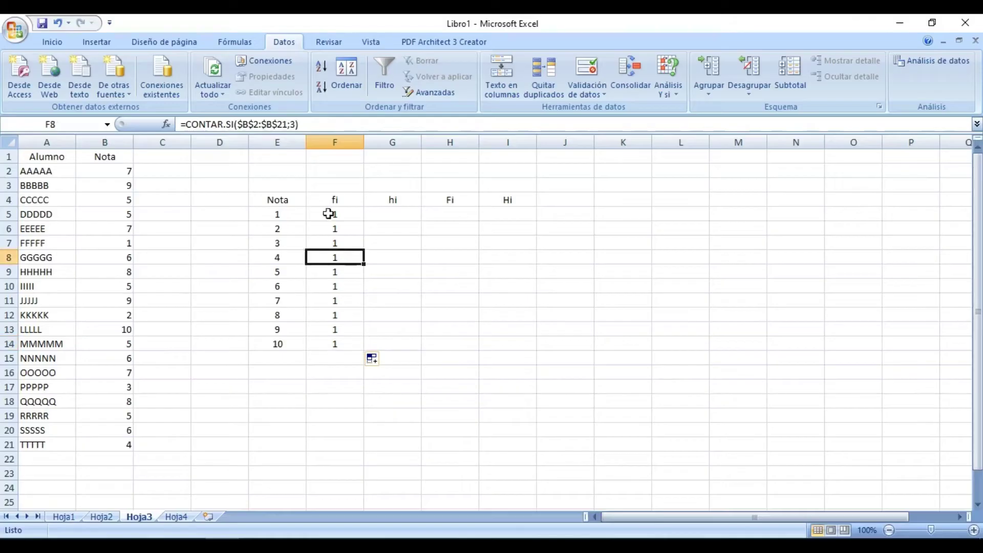
Step: Set the CONTAR.SI criterion to 4 in F8 and to 5 in F9
left_click(296, 124)
key("BackSpace")
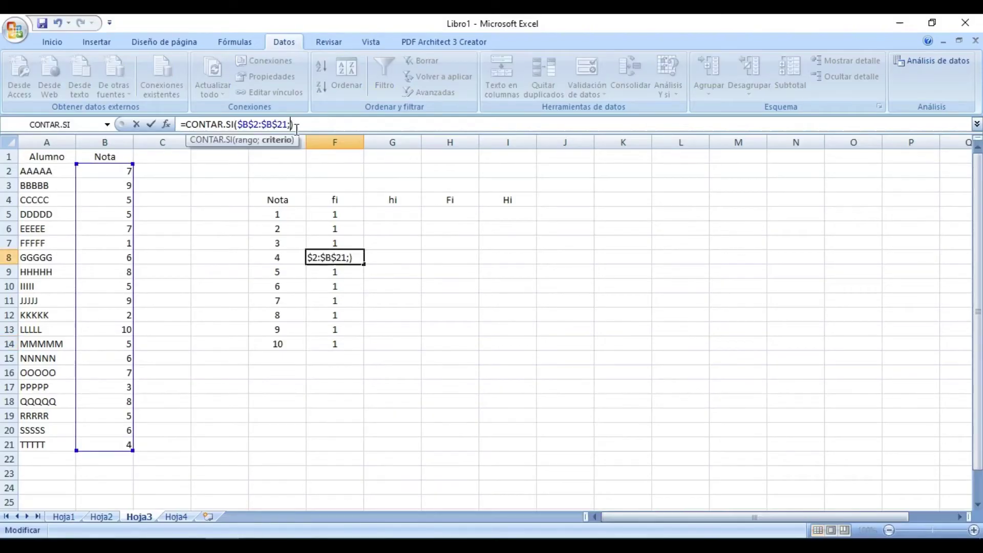
type("4")
key("Return")
left_click(296, 124)
key("BackSpace")
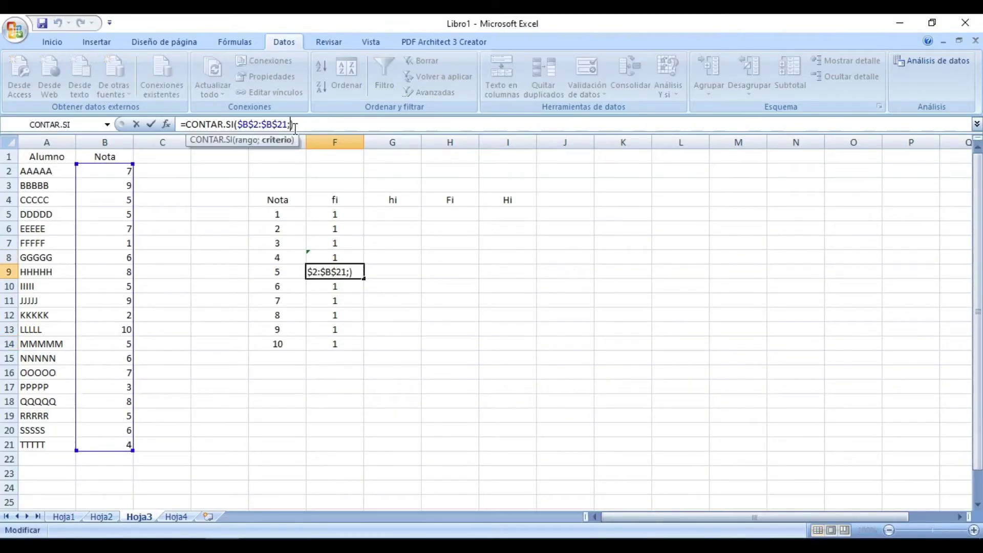
type("5")
key("Return")
Step: Set the CONTAR.SI criterion to 6 in F10 and to 7 in F11
left_click(295, 125)
key("BackSpace")
type("6")
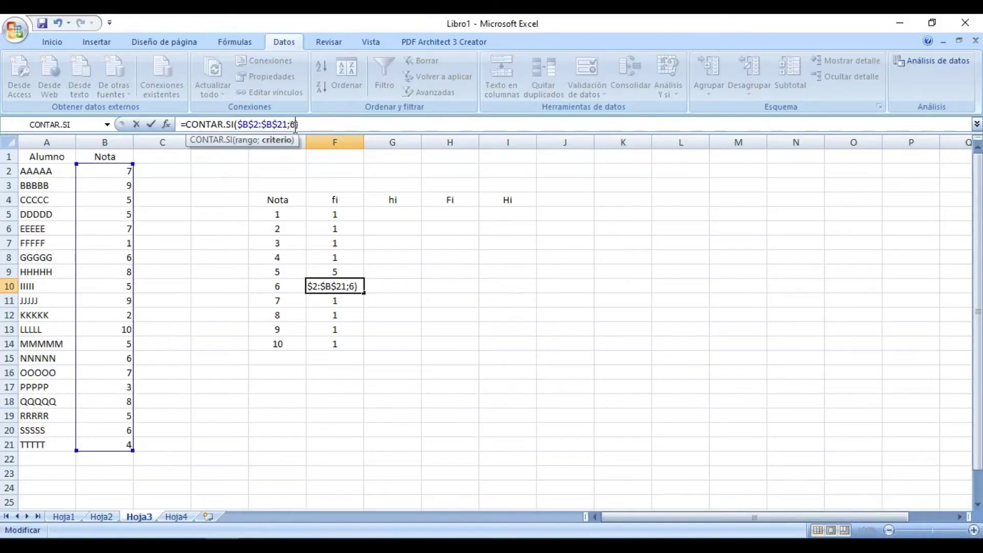
key("Return")
left_click(295, 124)
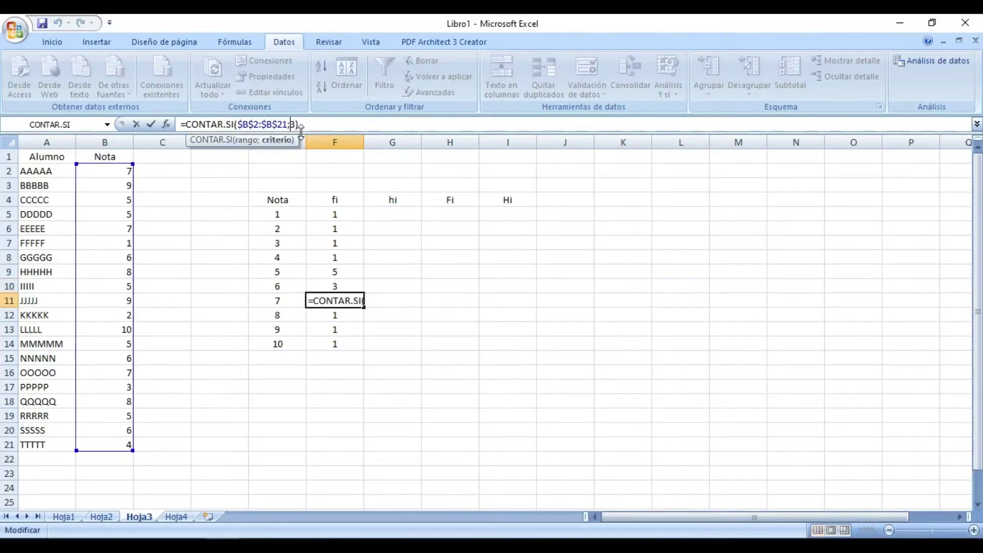
key("Delete")
type("7")
key("Return")
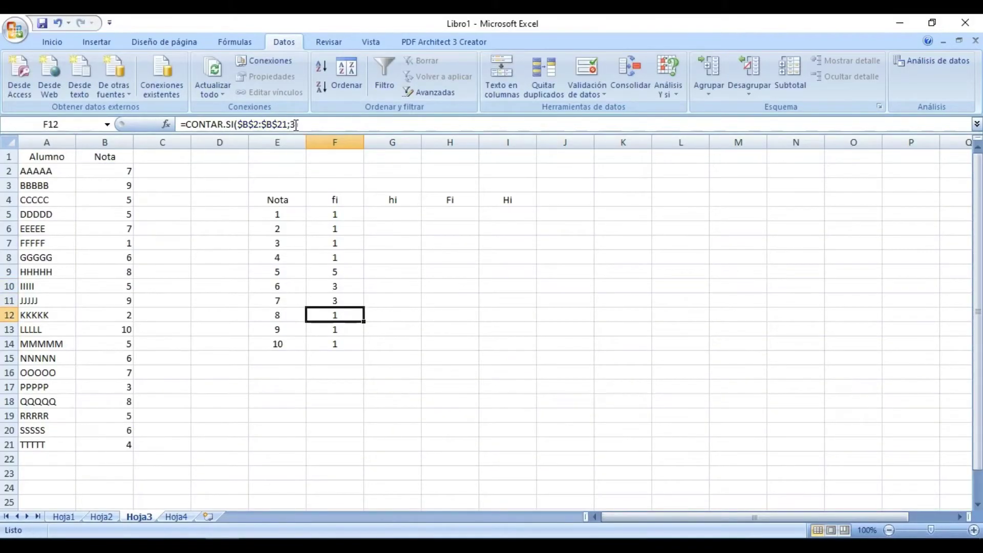
Step: Set the CONTAR.SI criterion to 8 in F12 and to 9 in F13
left_click(298, 124)
key("BackSpace")
type("8")
key("Return")
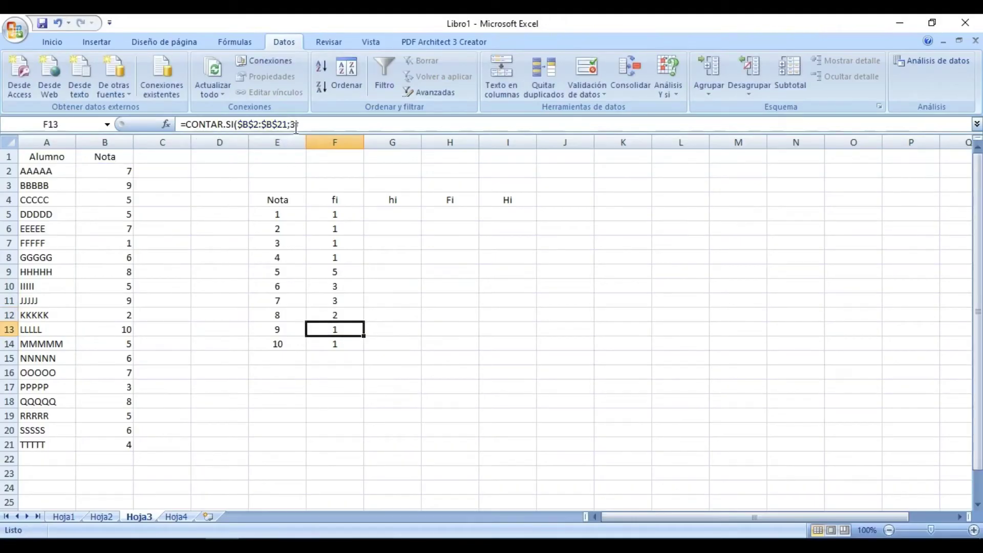
left_click(294, 126)
key("Delete")
key("Return")
Step: Set the CONTAR.SI criterion in F14 to 10
left_click(294, 126)
key("Delete")
key("Delete")
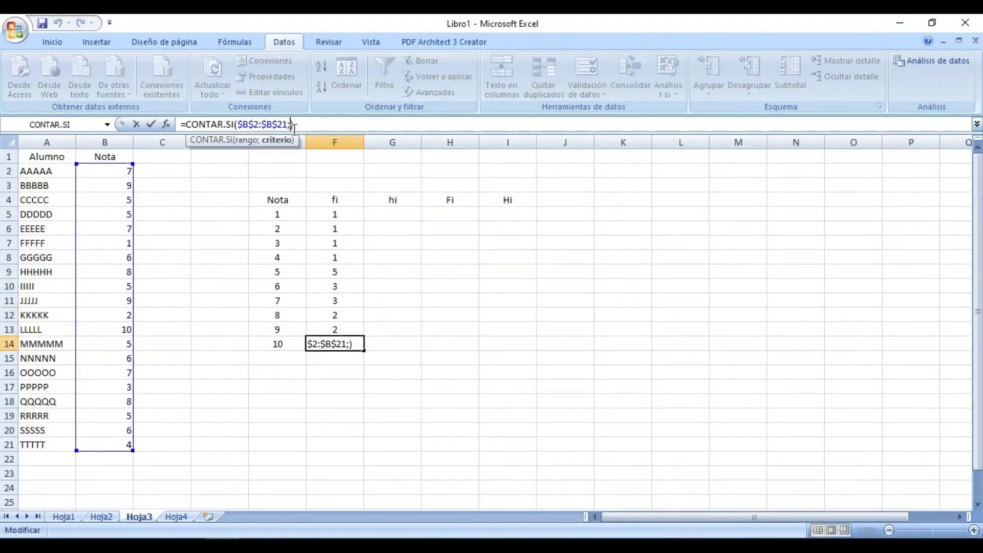
key("Return")
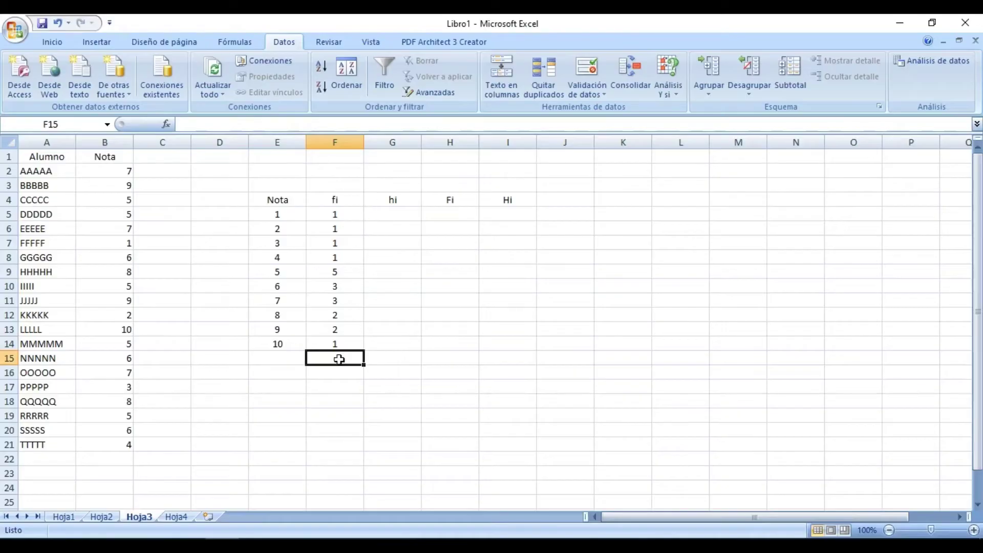
Step: Total the absolute frequencies in F15 with the AutoSum formula =SUMA(F5:F14)
left_click(63, 43)
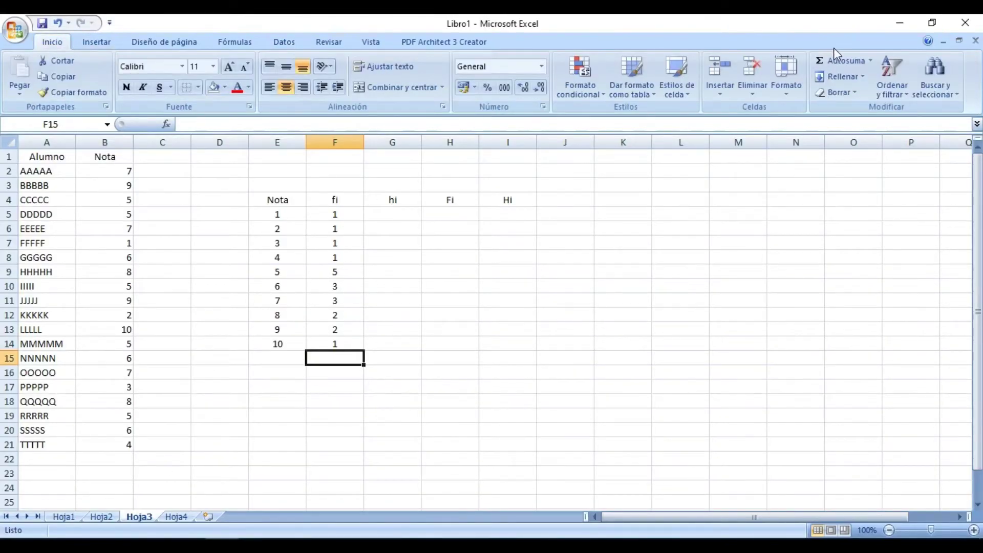
left_click(844, 62)
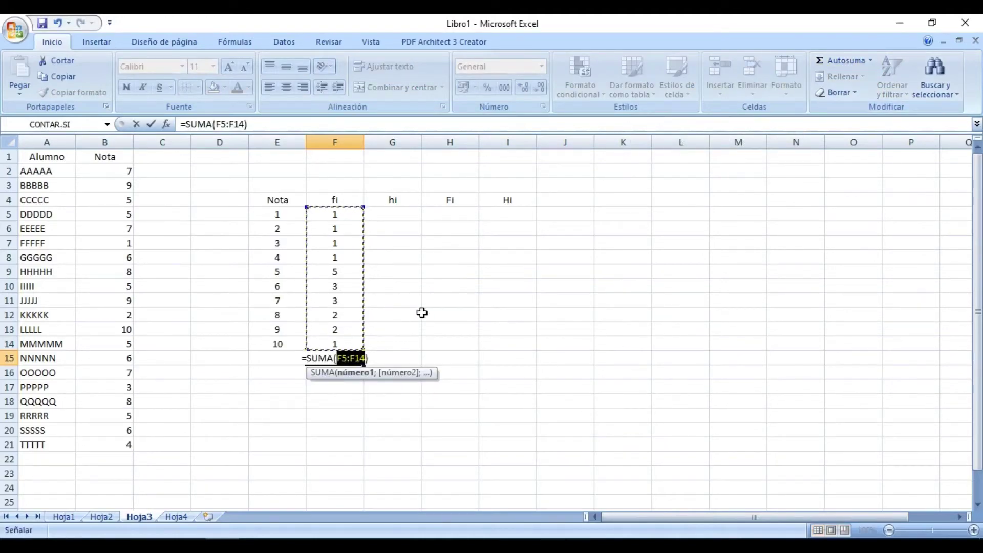
key("Return")
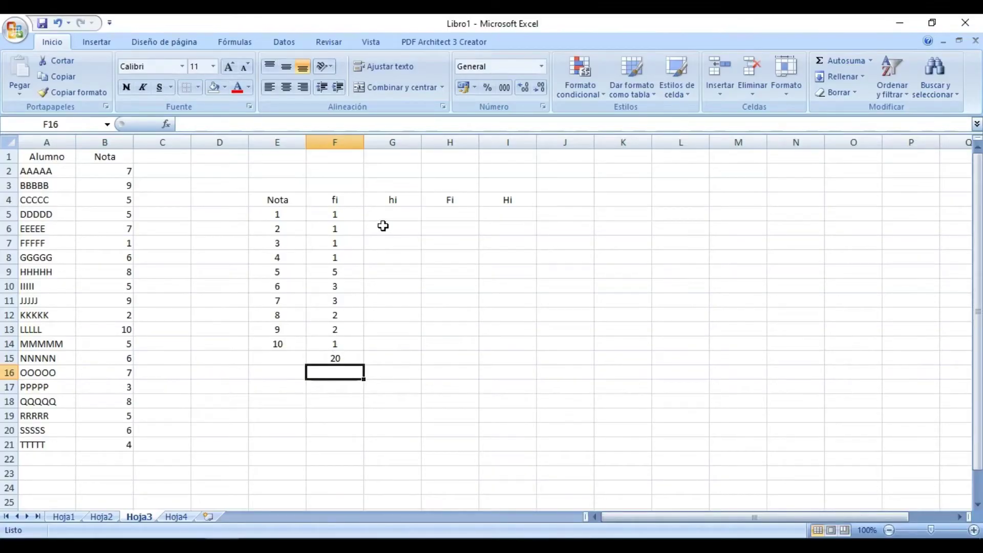
Step: Enter the relative frequency formula =F5/F15 in G5
left_click(413, 214)
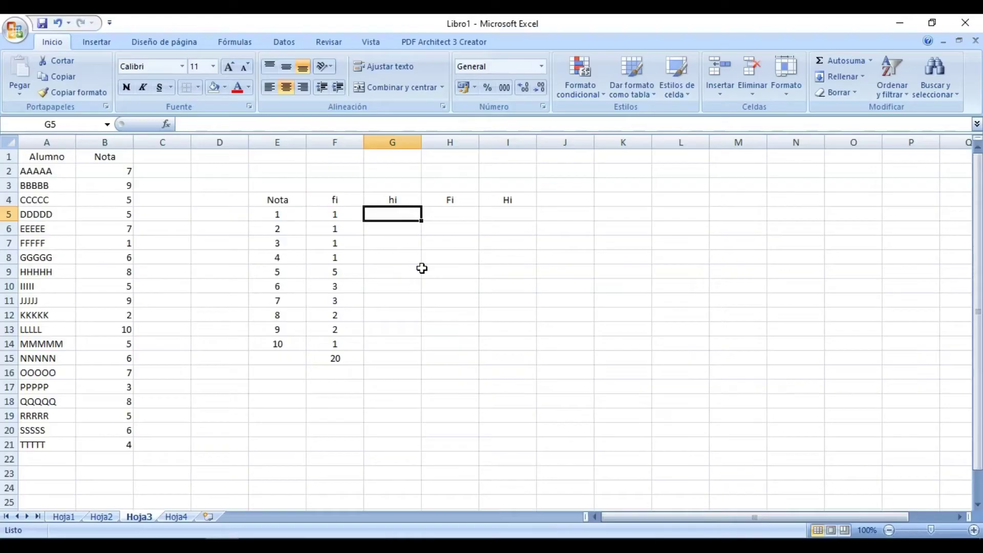
type("=")
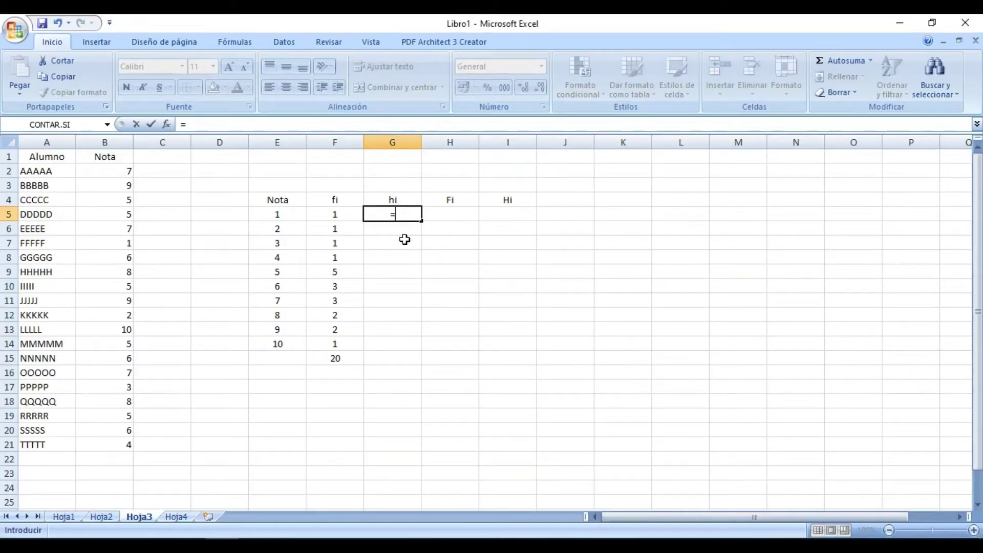
left_click(348, 216)
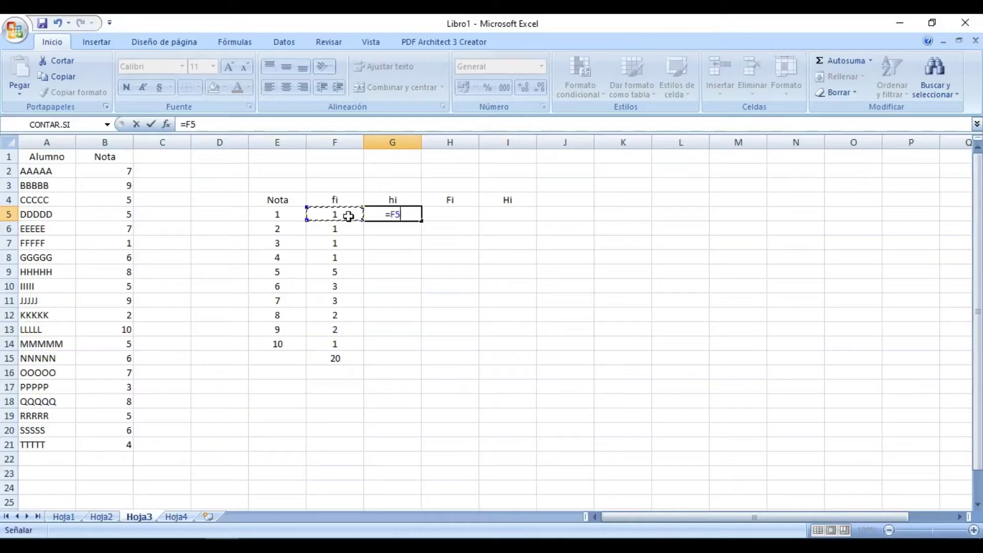
type("/")
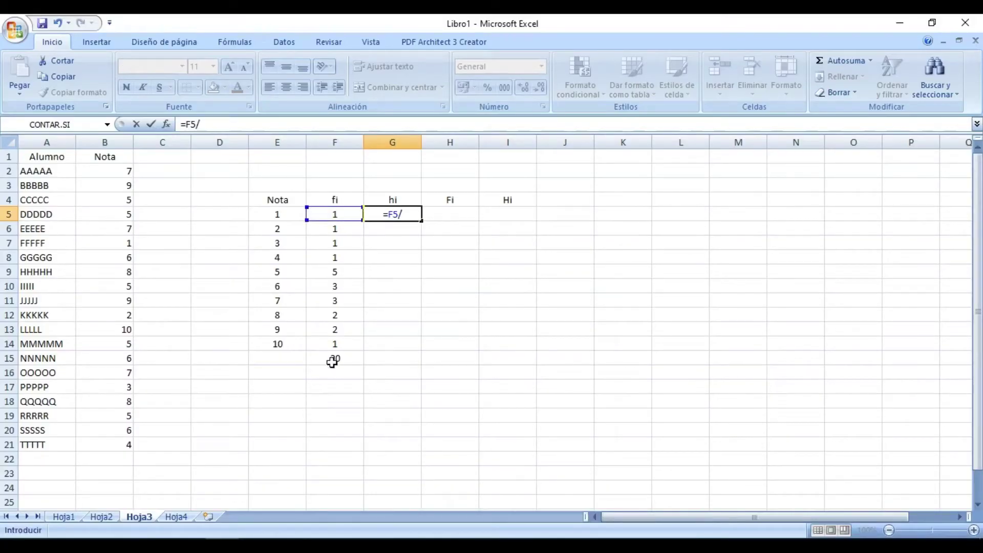
left_click(336, 358)
key("Return")
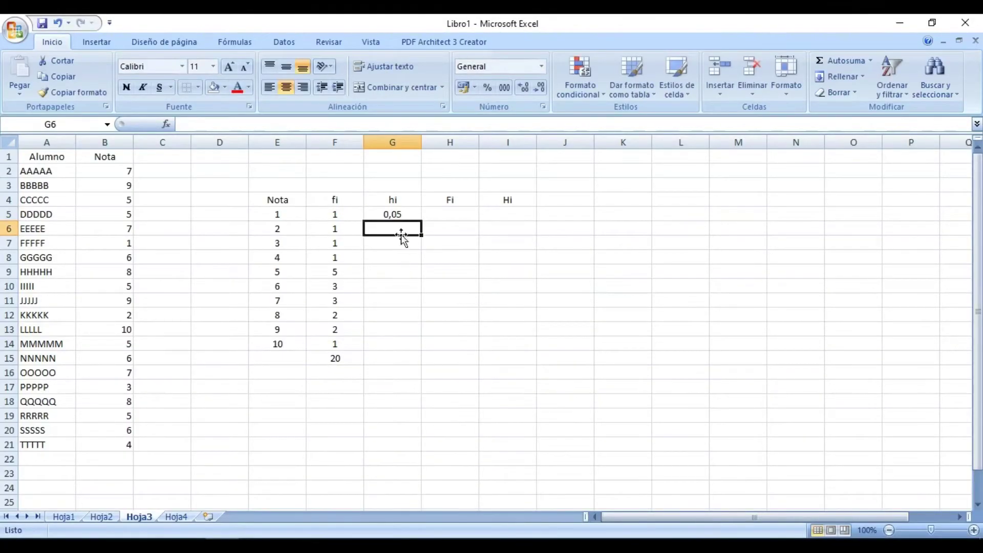
Step: Fill the G5 formula =F5/F15 down through G14 and reselect G5
left_click(404, 212)
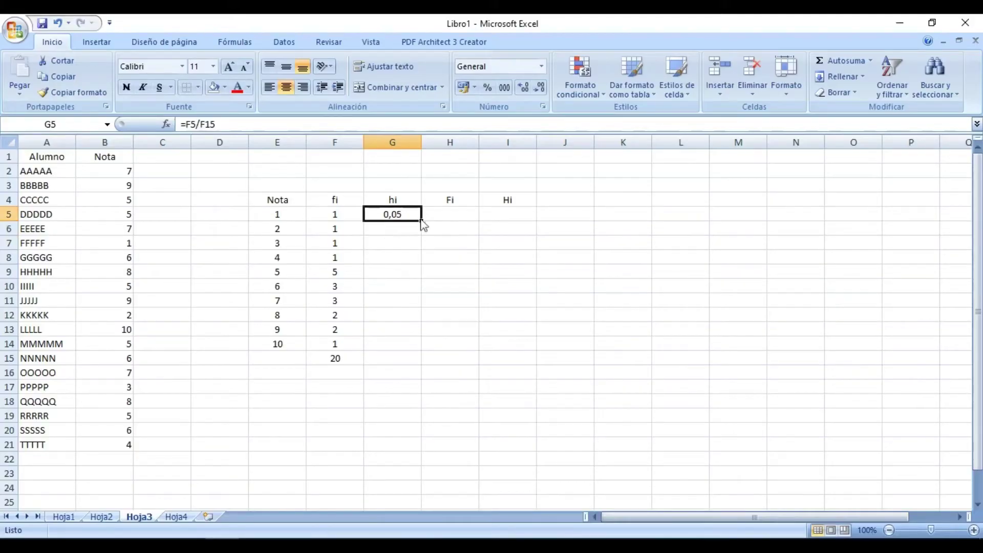
left_click_drag(423, 221, 420, 350)
left_click(403, 220)
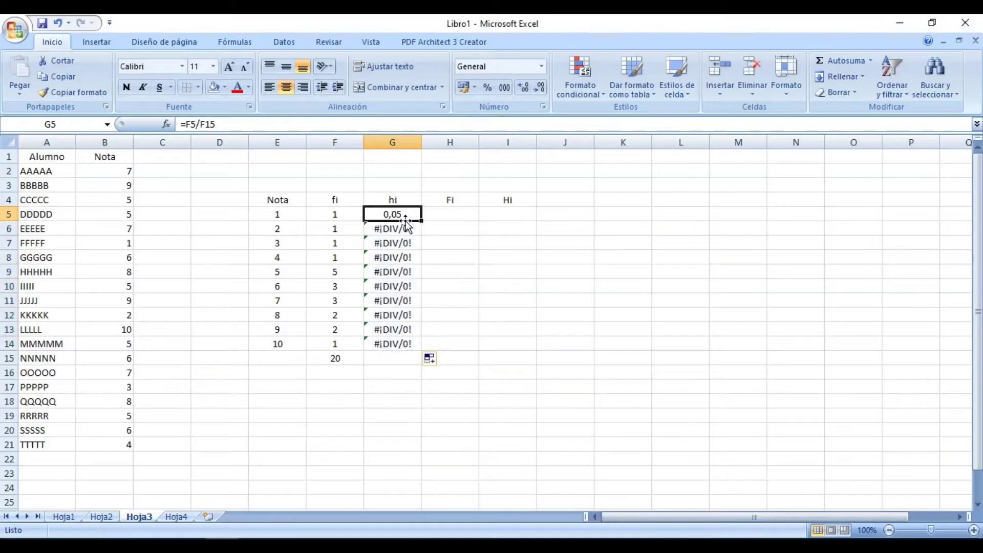
Step: Examine the copied formulas in G6 through G14 to see which cells they divide by
key("Down")
key("Down")
key("Down")
key("Down")
key("Down")
key("Down")
key("Down")
key("Down")
key("Down")
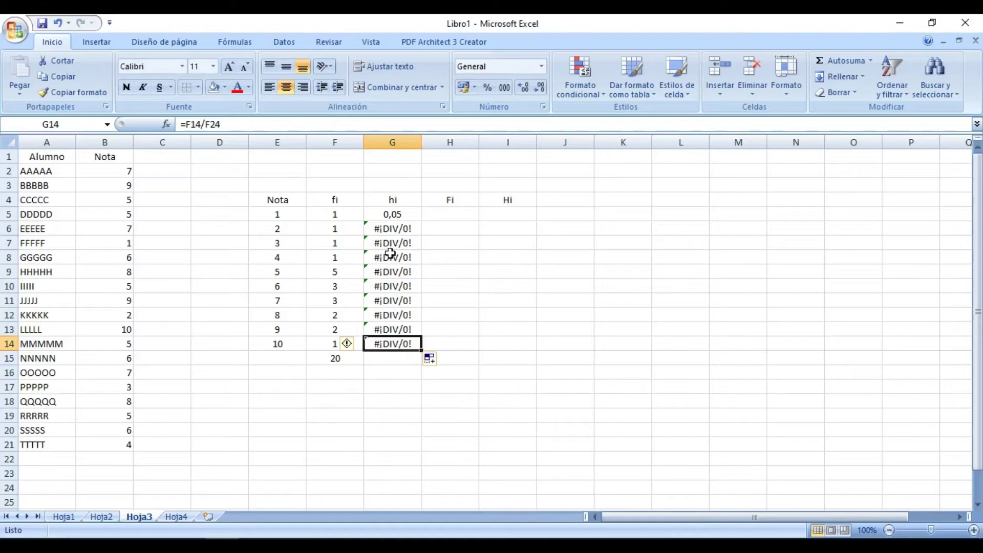
Step: Clear the copied relative frequency formulas from G6:G14
left_click_drag(395, 230, 402, 344)
key("BackSpace")
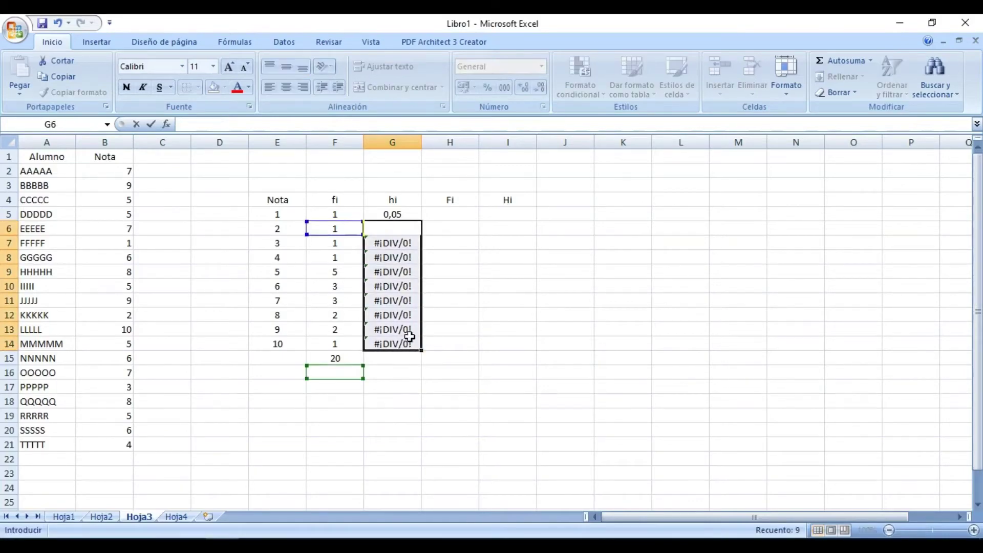
left_click(440, 347)
left_click_drag(394, 229, 407, 353)
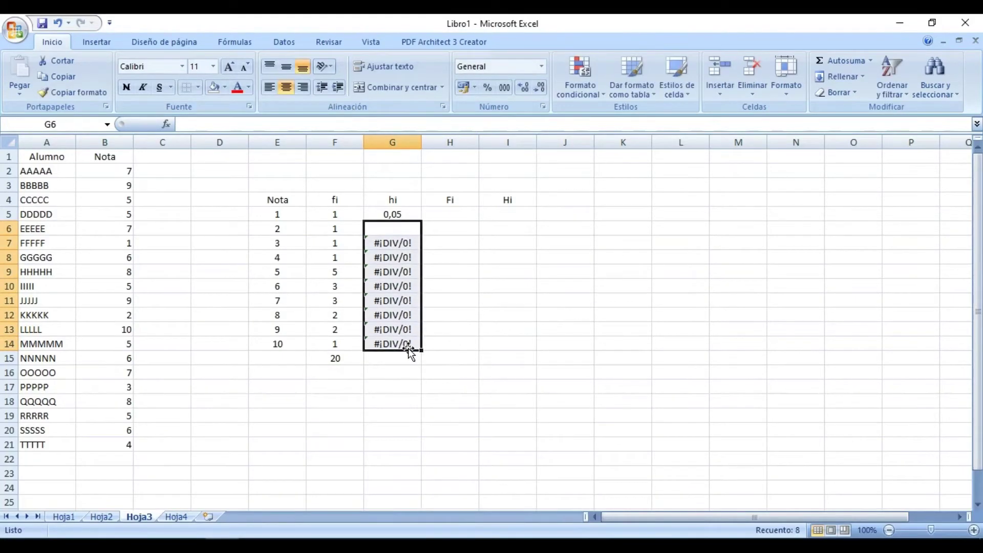
key("Delete")
left_click(440, 299)
Step: Make the divisor in the G5 formula absolute, so it reads =F5/$F$15
left_click(405, 216)
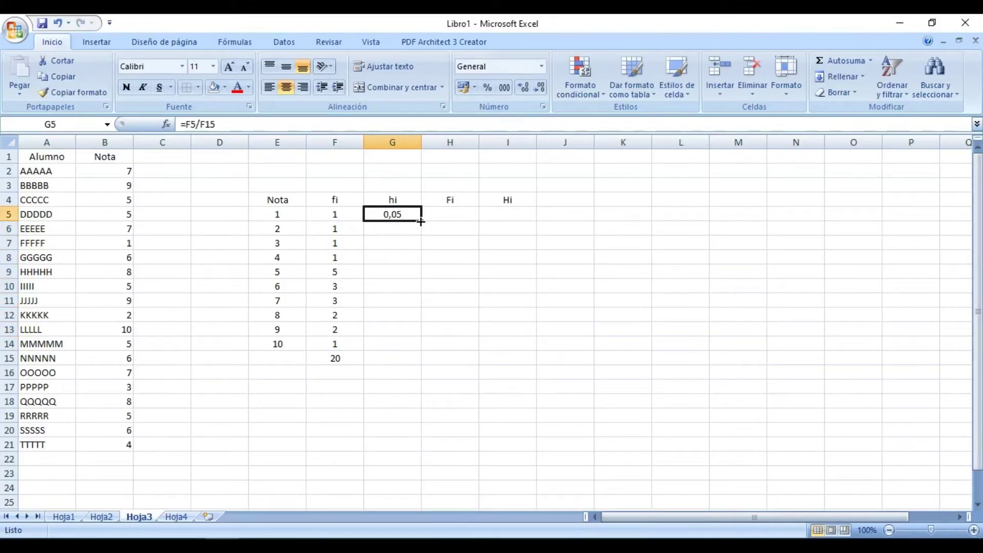
left_click(203, 126)
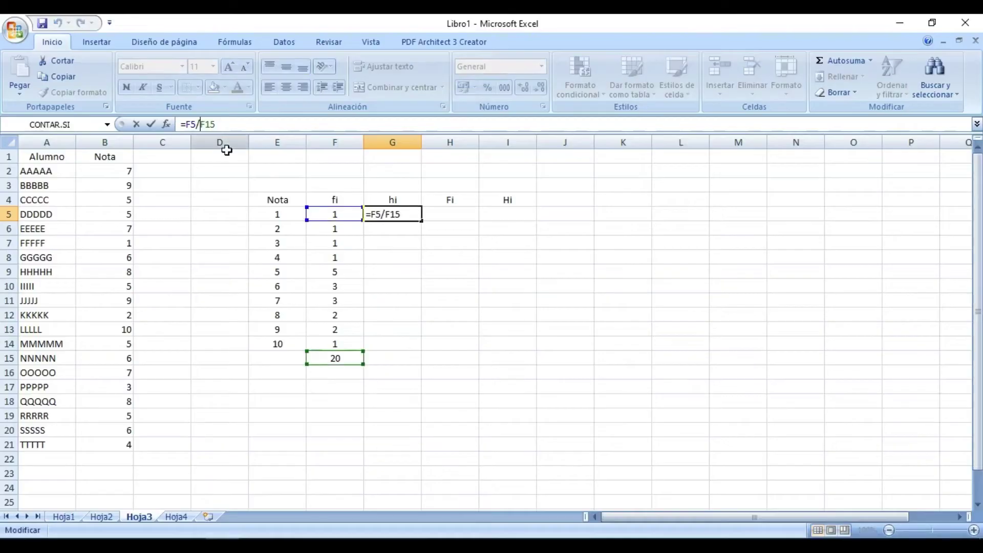
type("$")
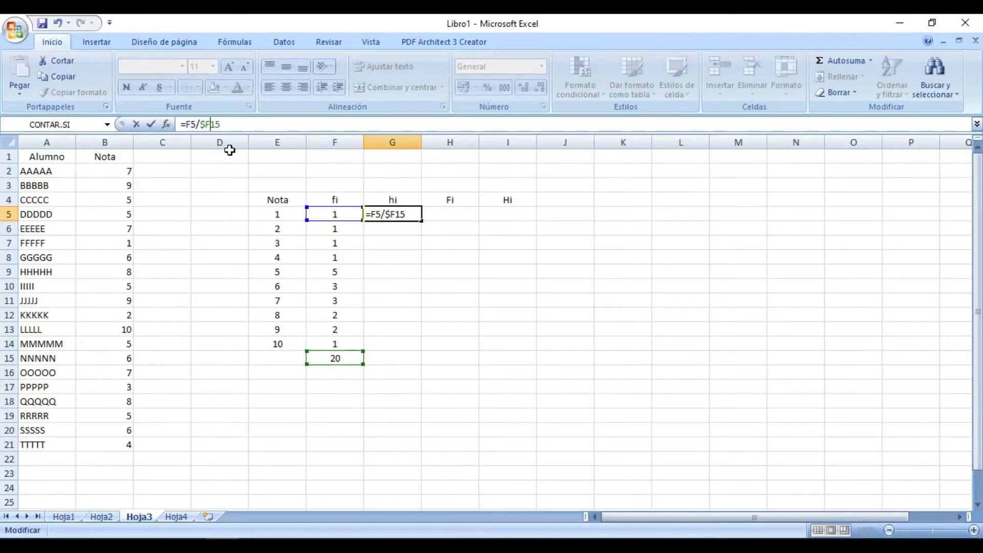
key("Right")
type("$")
key("Return")
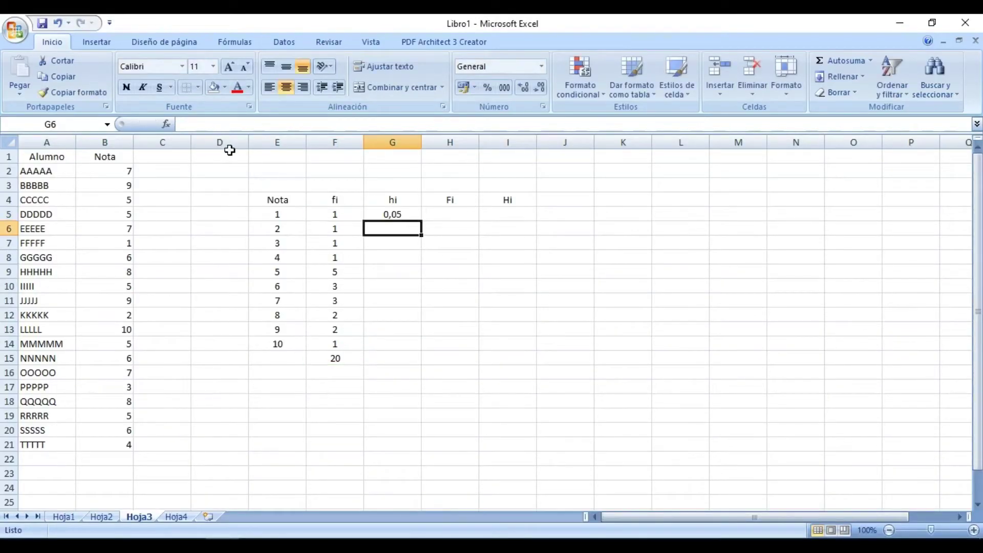
Step: Fill the G5 formula =F5/$F$15 down through G14 and reselect G5
left_click(408, 215)
left_click_drag(421, 220, 422, 349)
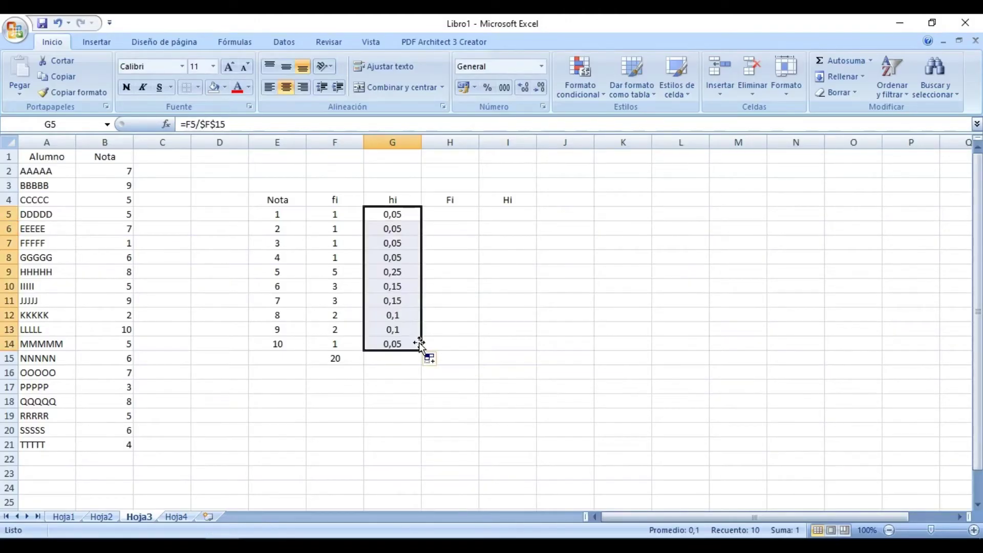
left_click(404, 215)
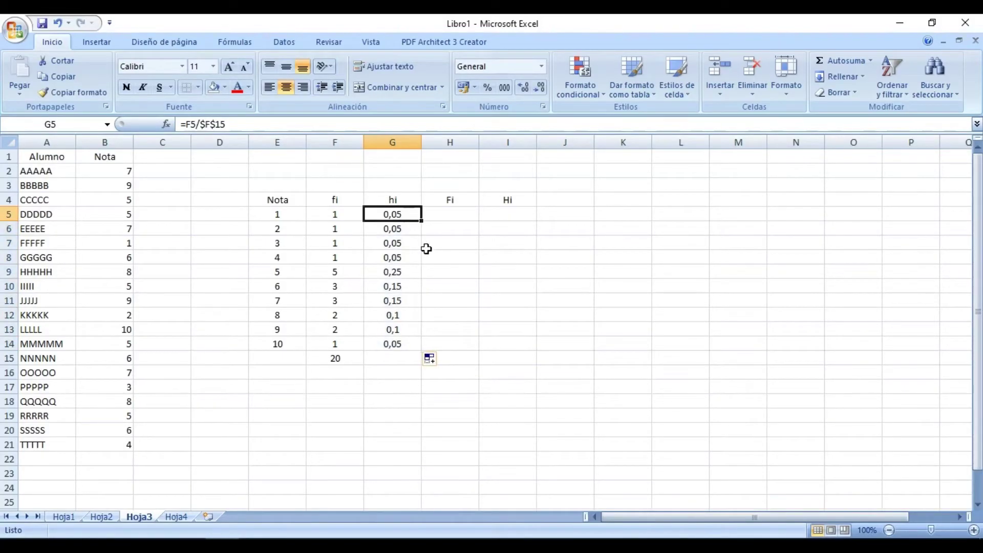
Step: Examine the copied formulas in column G, checking that each one divides by $F$15
key("Down")
key("Down")
key("Down")
key("Down")
key("Down")
key("Down")
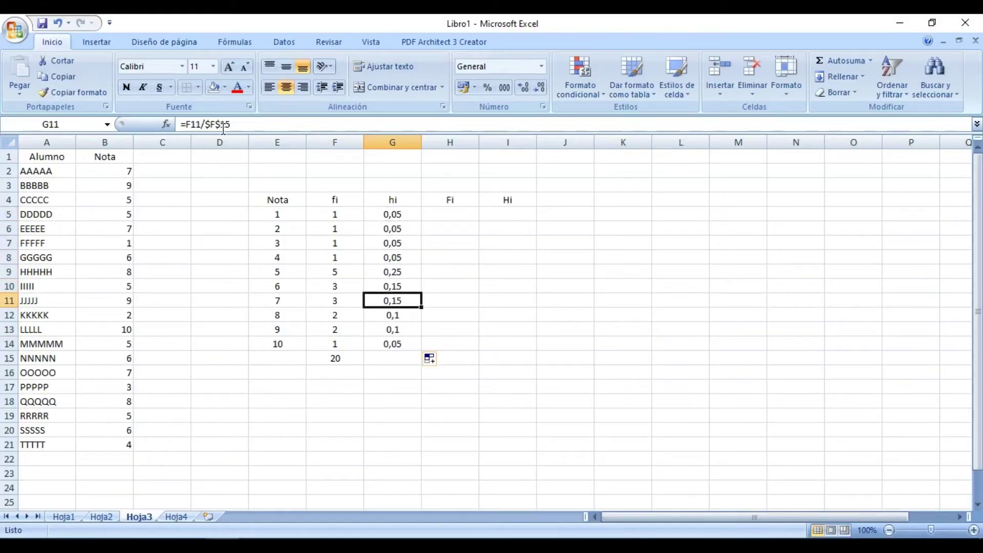
key("Up")
key("Up")
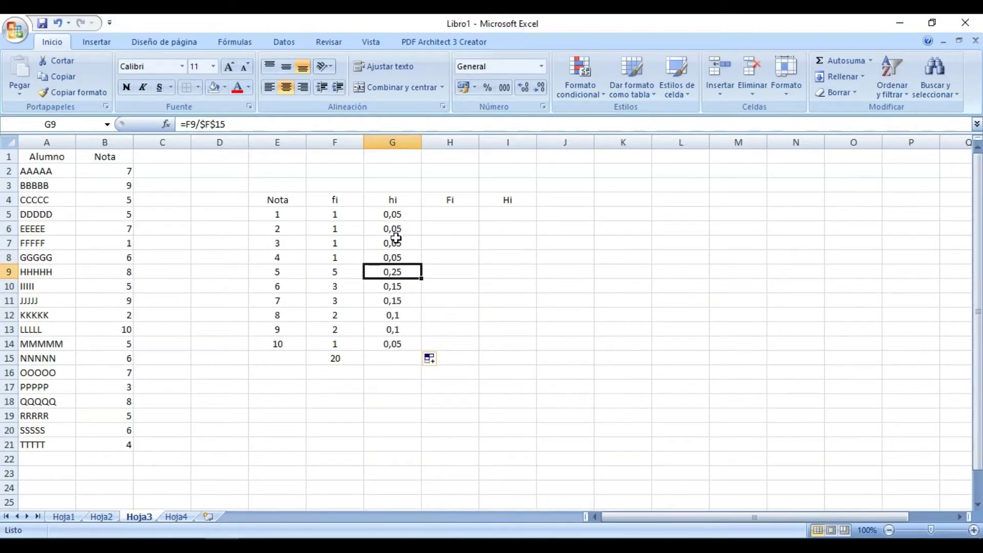
Step: Total the relative frequencies in G15 with the AutoSum formula =SUMA(G5:G14)
left_click(392, 357)
left_click(837, 61)
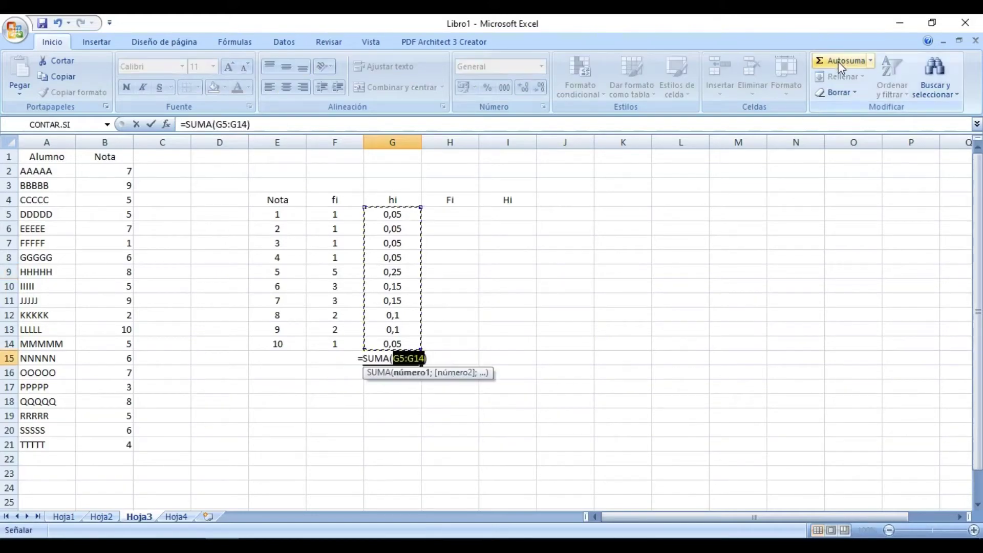
key("Return")
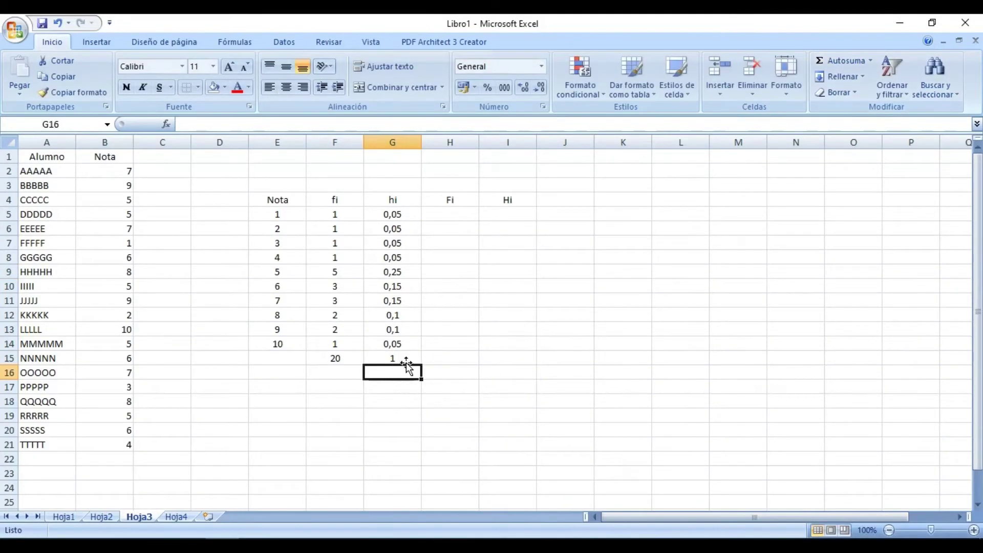
Step: Start the cumulative absolute frequency column Fi by entering =F5 in H5
left_click(454, 211)
type("=")
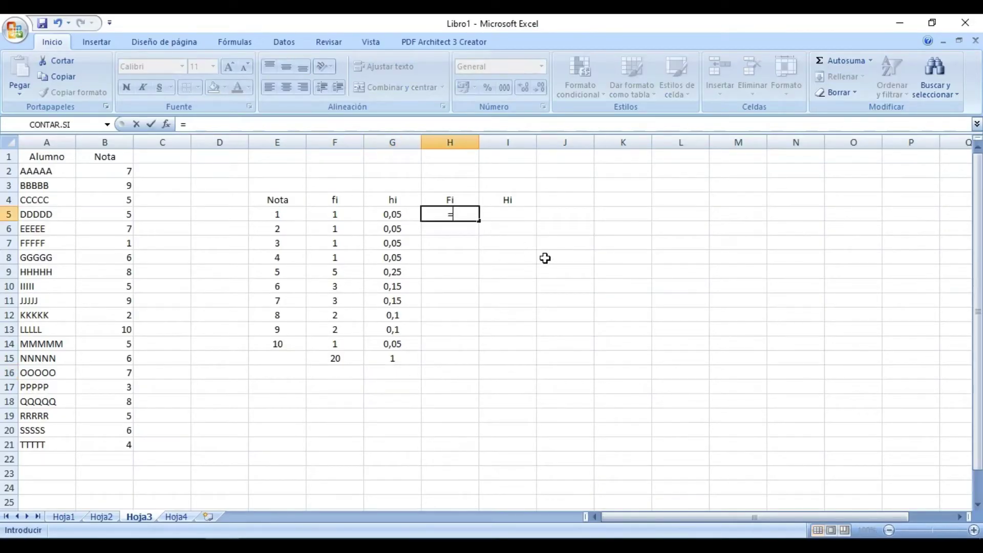
left_click(341, 215)
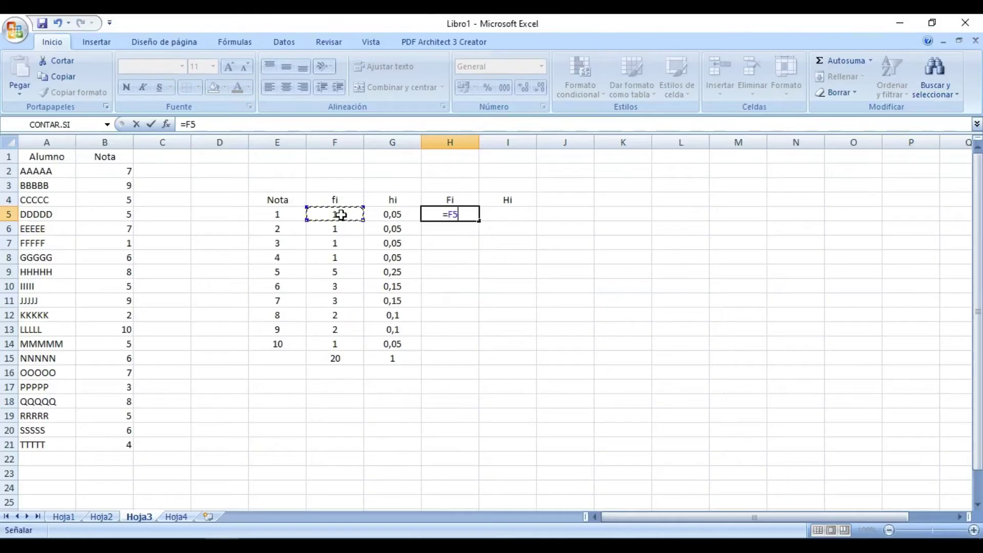
key("Return")
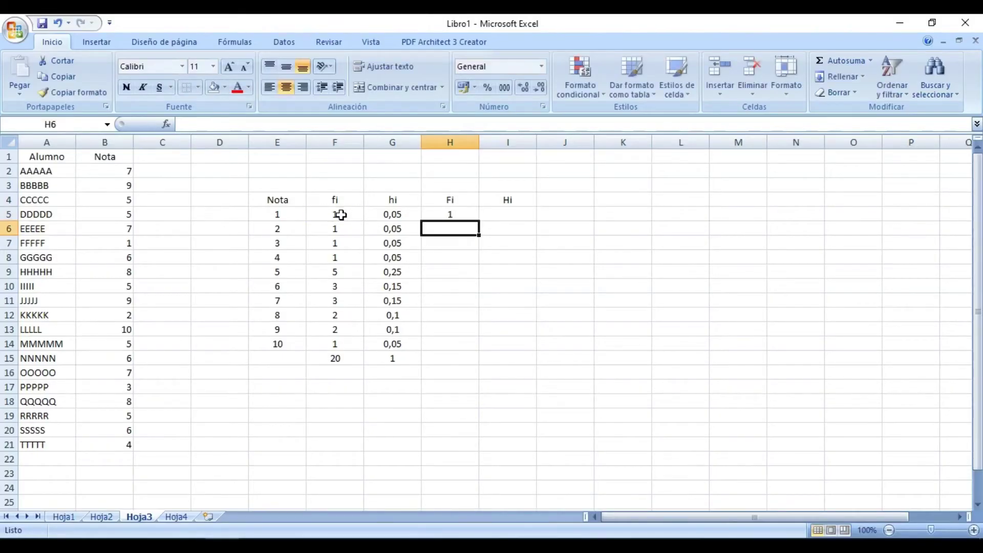
Step: Enter =H5+F6 in H6 and fill the formula down through H14
type("=")
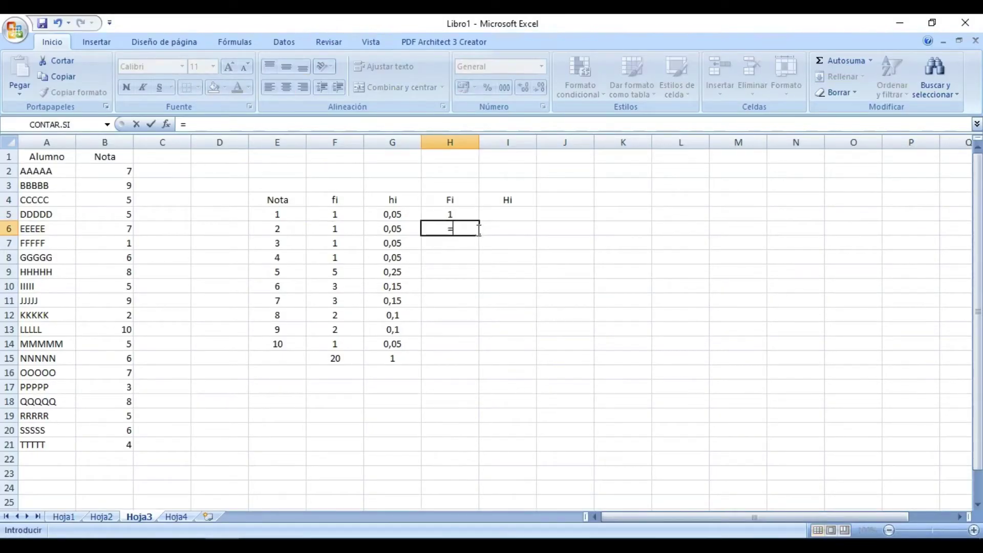
left_click(463, 214)
type("+")
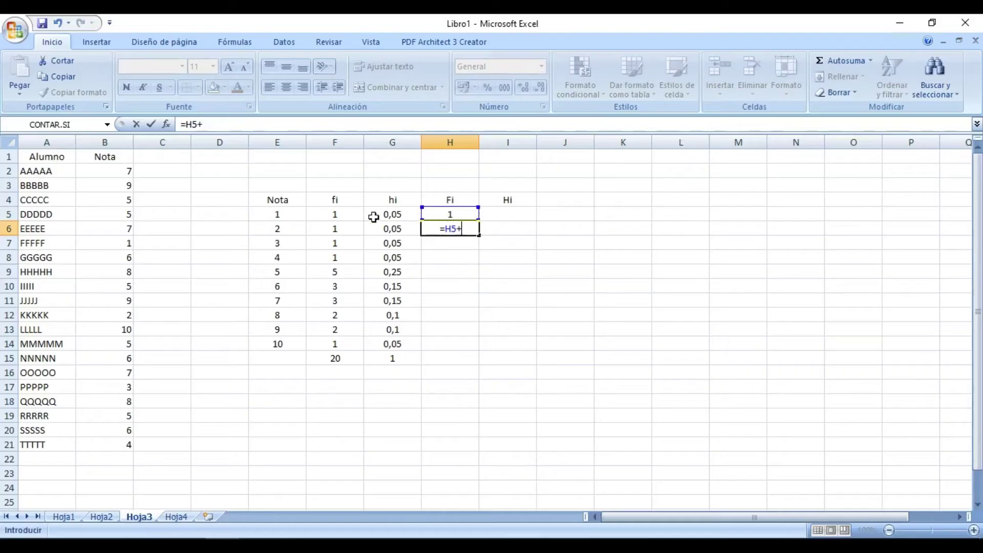
left_click(343, 228)
key("Return")
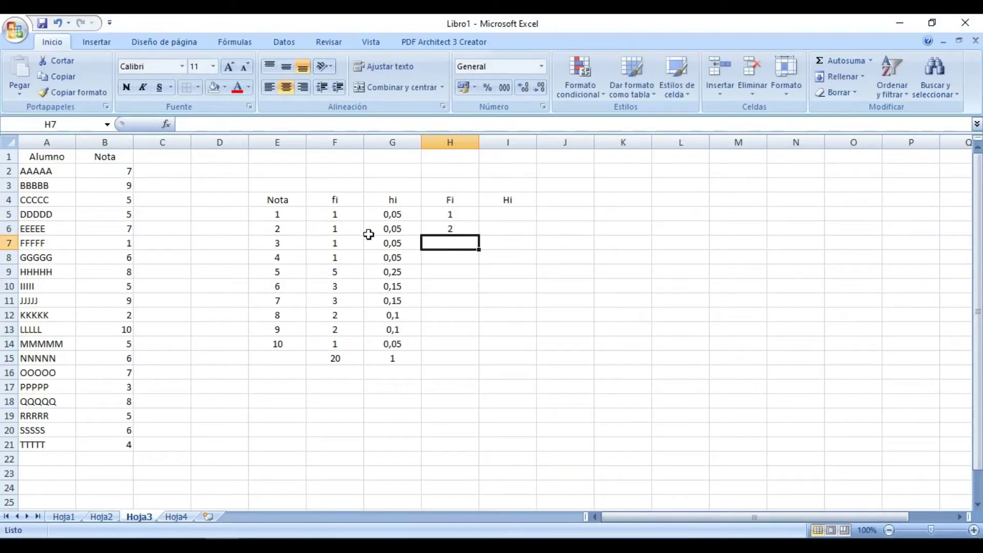
left_click(465, 229)
left_click_drag(479, 236, 482, 354)
left_click(506, 271)
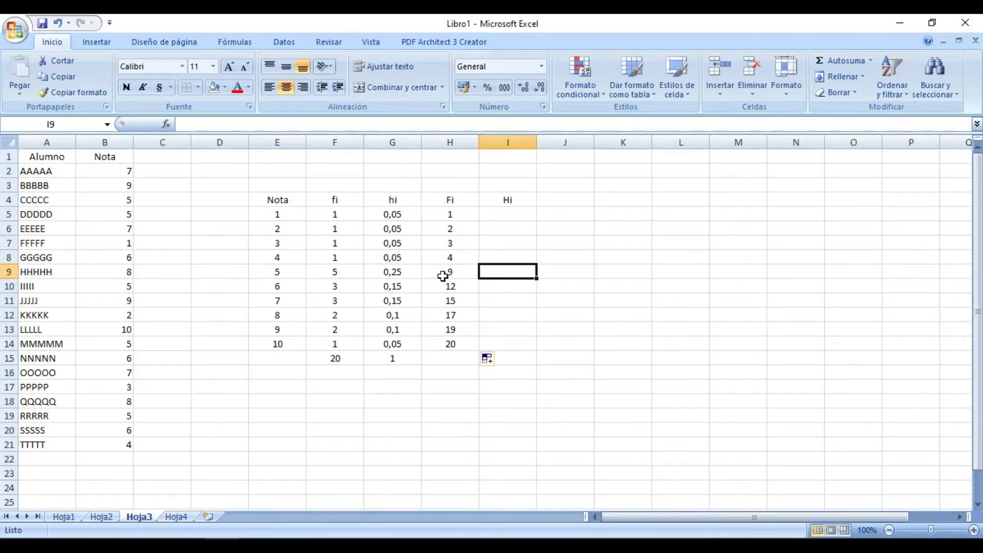
Step: Start the cumulative relative frequency column Hi by entering =G5 in I5
left_click(518, 215)
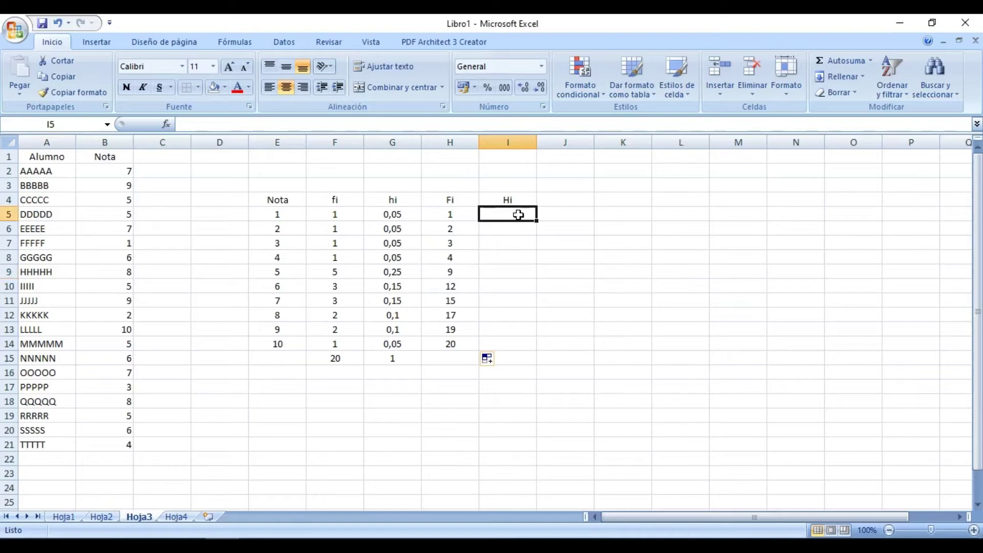
type("=")
left_click(398, 215)
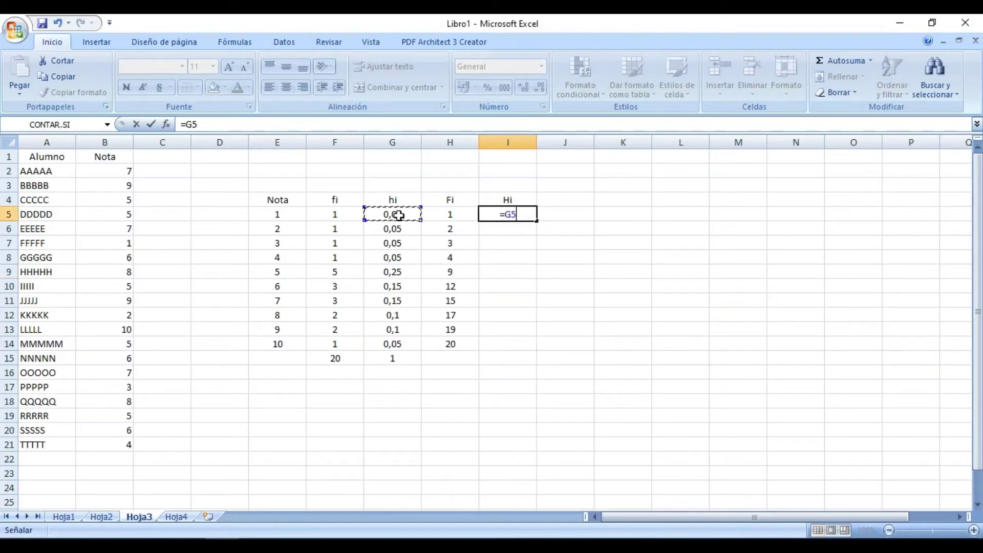
key("Return")
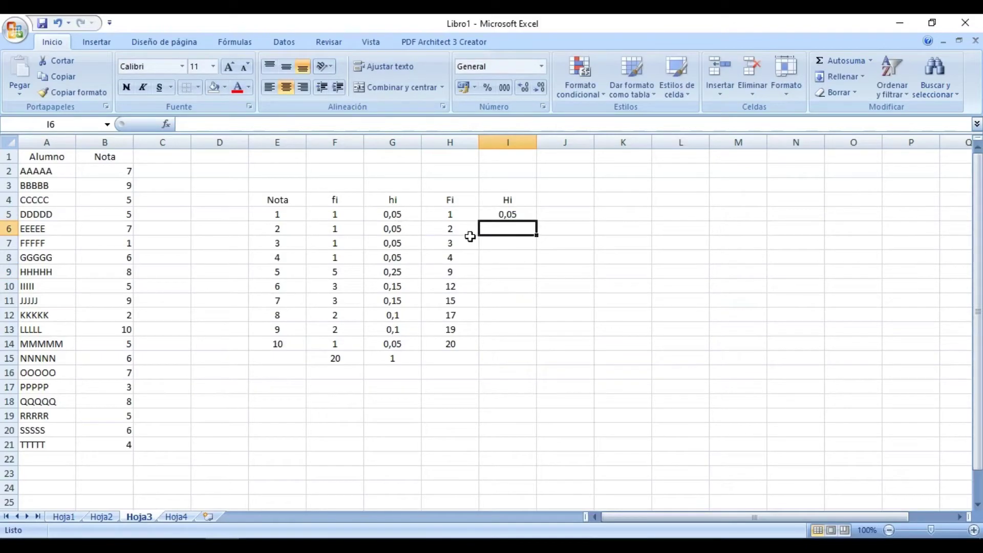
Step: Enter =I5+G6 in I6 and fill the formula down through I14
type("=")
left_click(511, 215)
type("+")
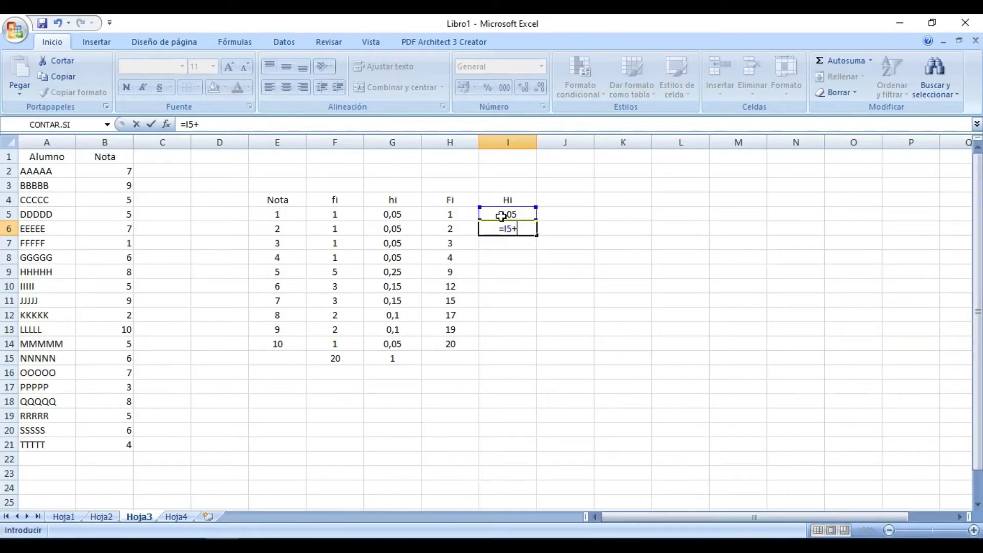
left_click(392, 228)
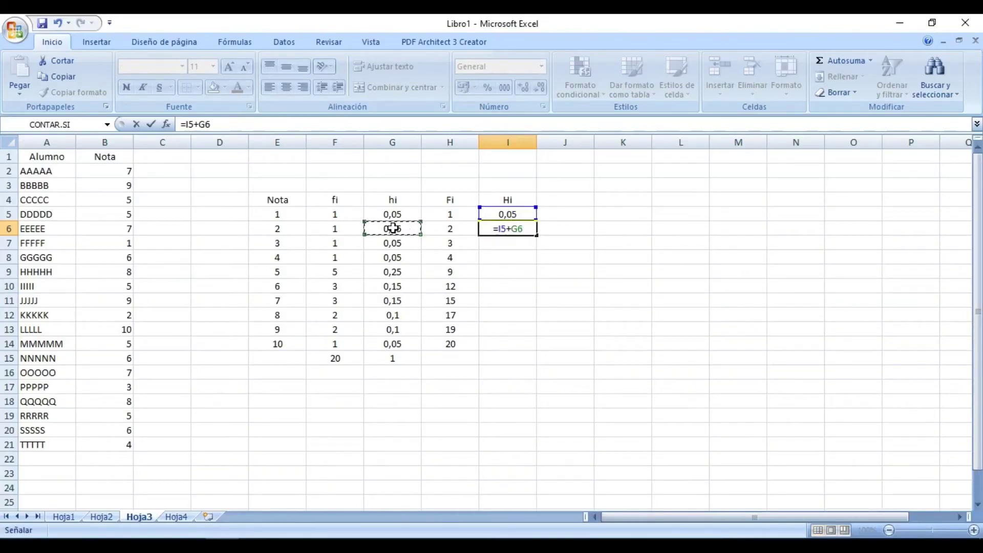
key("Return")
left_click(509, 228)
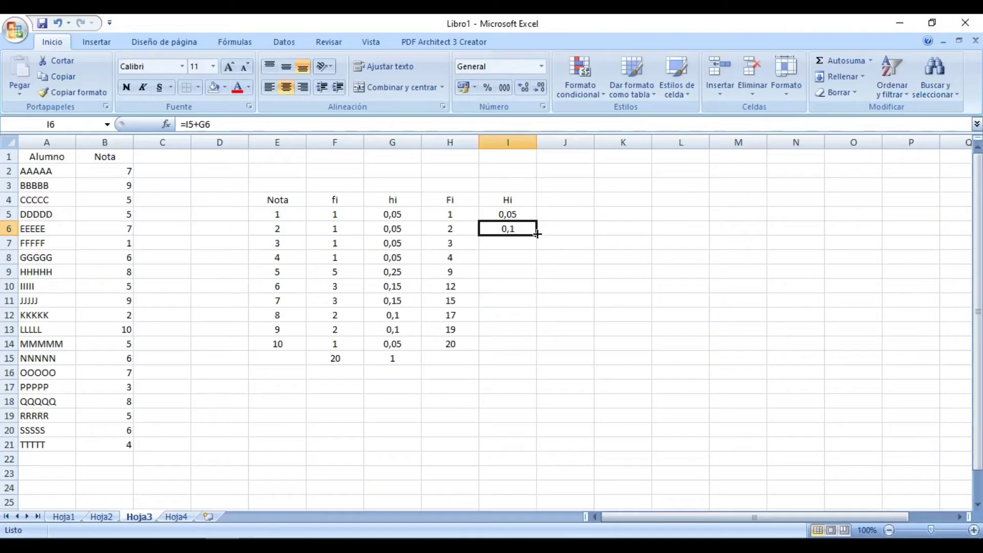
left_click_drag(537, 234, 536, 351)
left_click(570, 330)
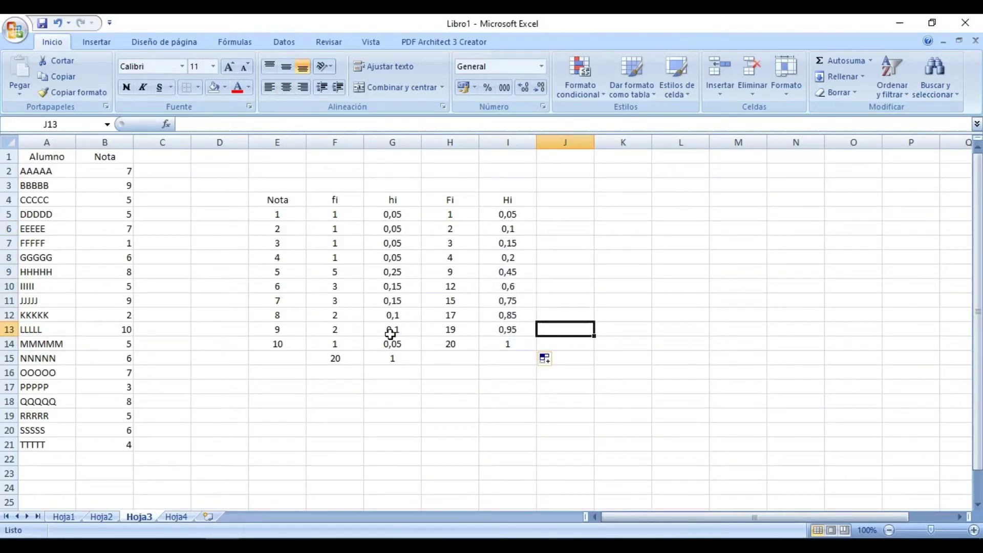
Step: Compare the last cumulative values in H14 and I14 with the column totals in F15 and G15
left_click(447, 346)
left_click(340, 357, "ctrl")
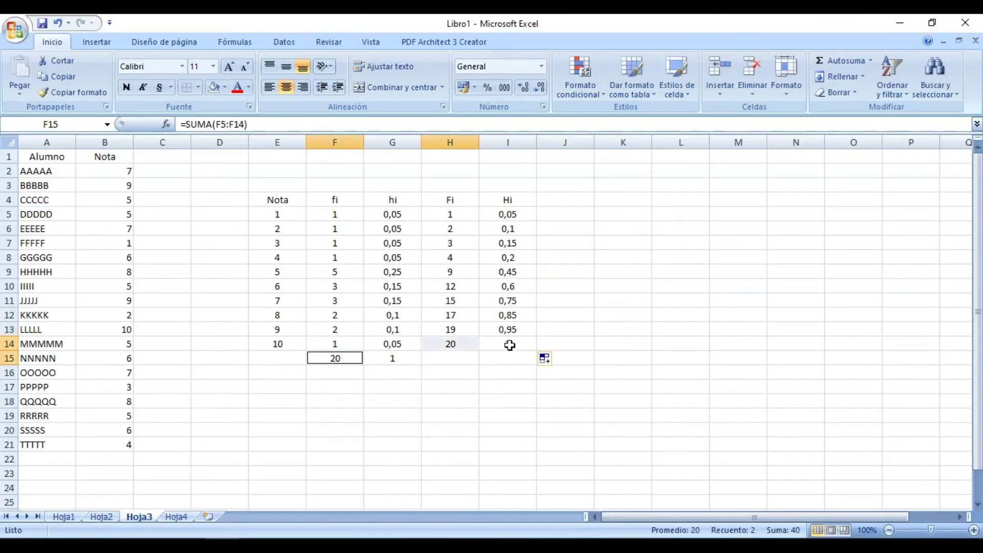
left_click(510, 346)
left_click(402, 359, "ctrl")
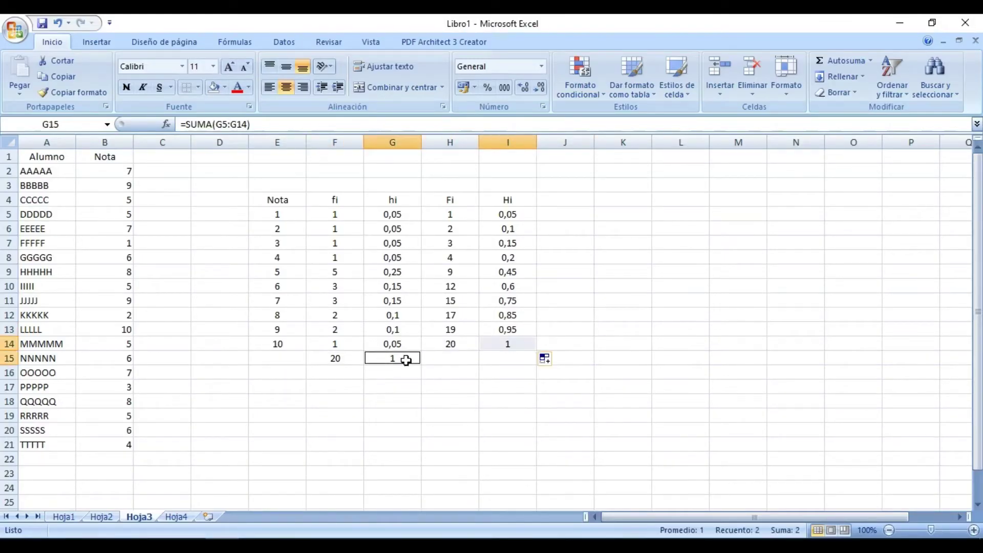
left_click(491, 368)
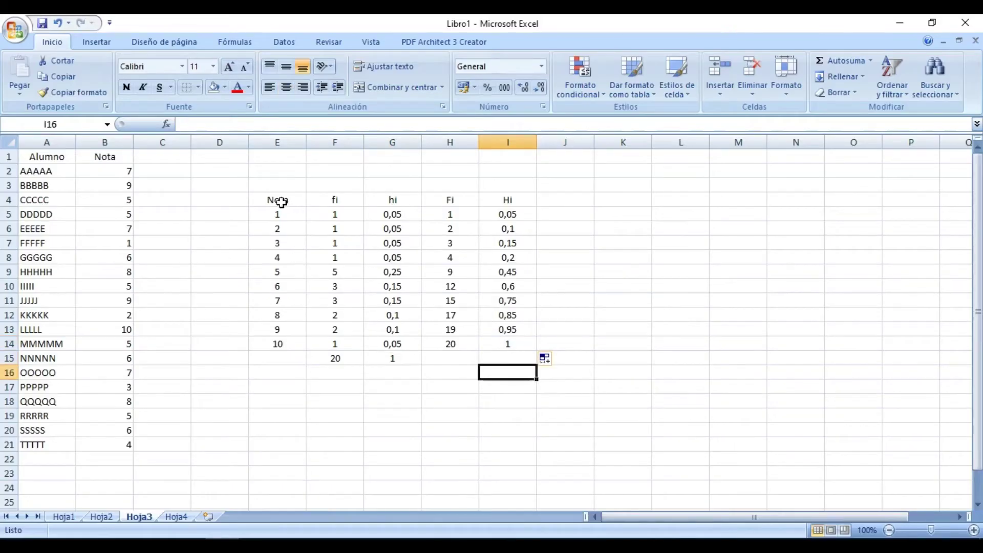
Step: Apply all borders (Todos los bordes) to the frequency table E4:I15
left_click_drag(277, 201, 507, 357)
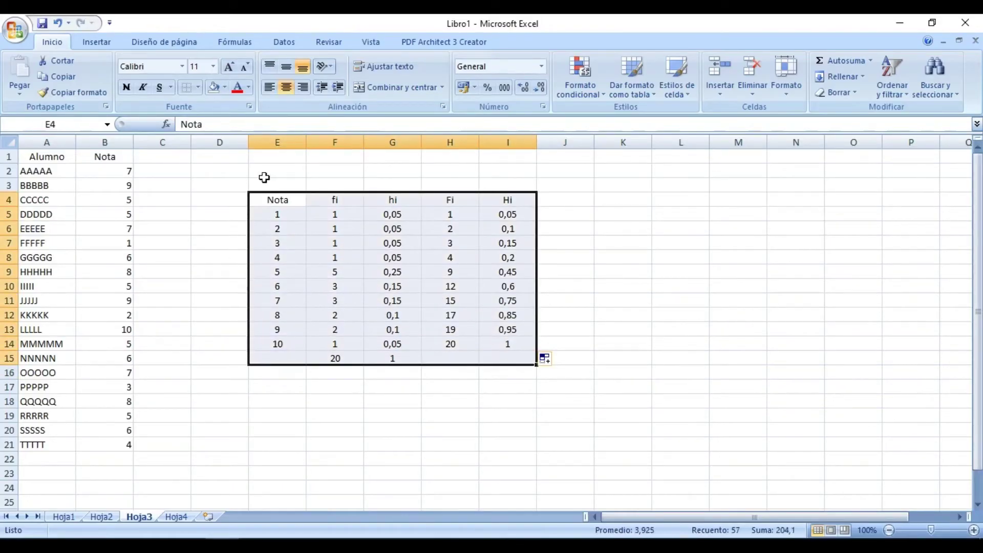
left_click(199, 87)
left_click(123, 201)
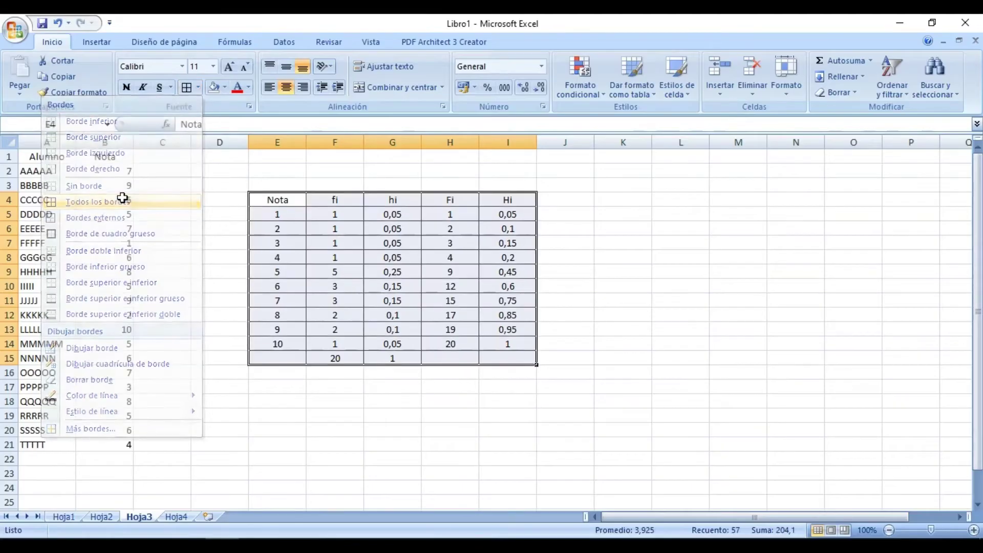
Step: Shade the header row E4:I4 grey and make its text bold
left_click_drag(276, 200, 499, 199)
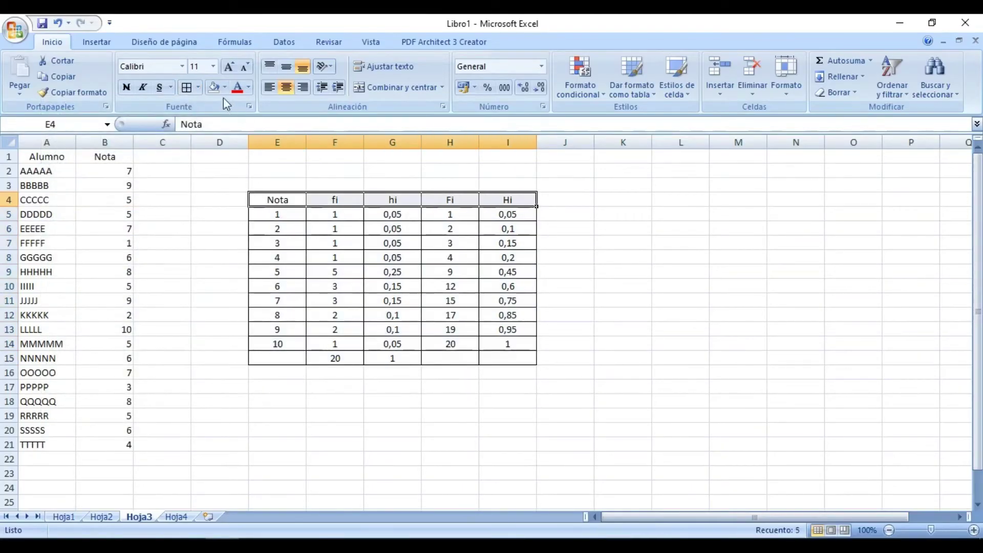
left_click(224, 87)
left_click(122, 148)
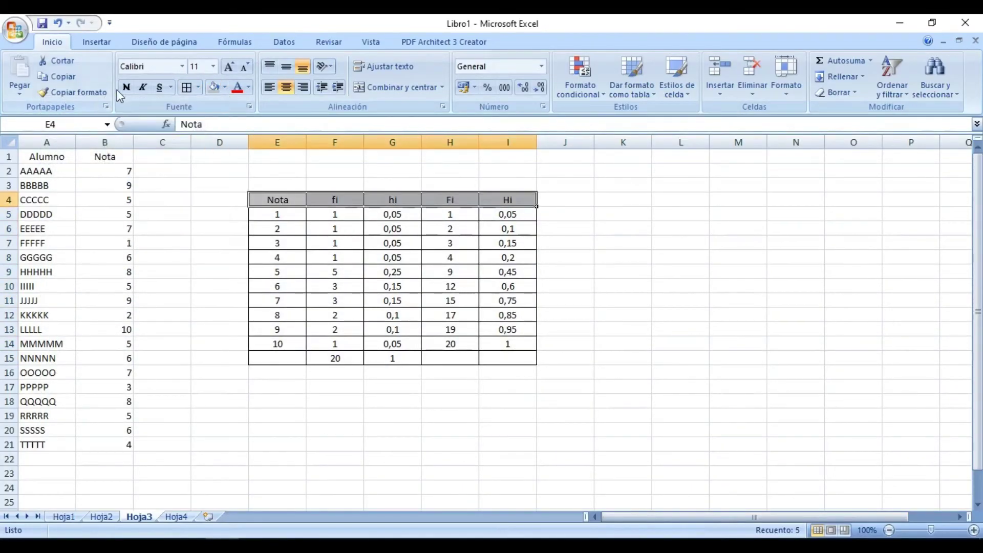
Step: Make the grades in E5:E14 bold and give them the same grey fill as the header
left_click_drag(263, 213, 277, 343)
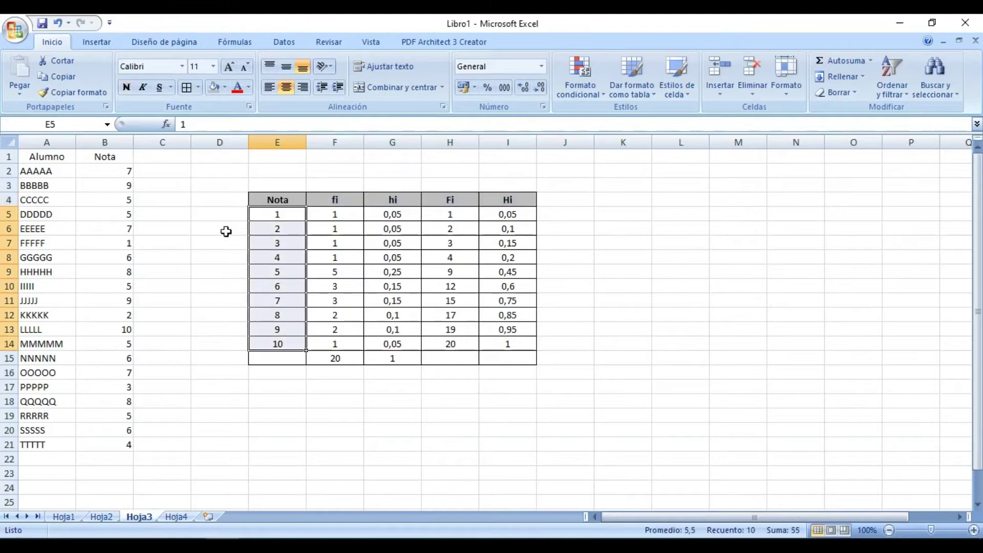
left_click(125, 87)
left_click(214, 88)
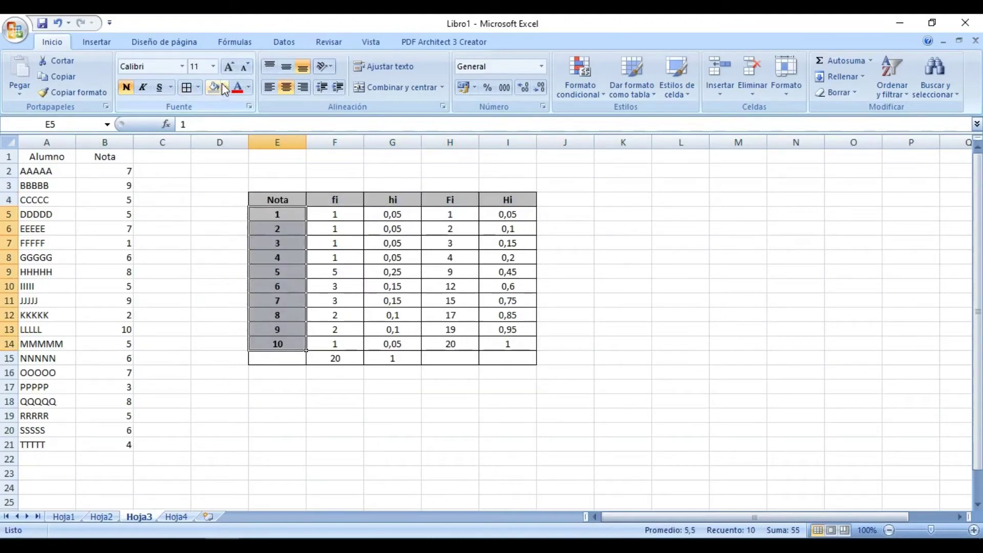
left_click(595, 296)
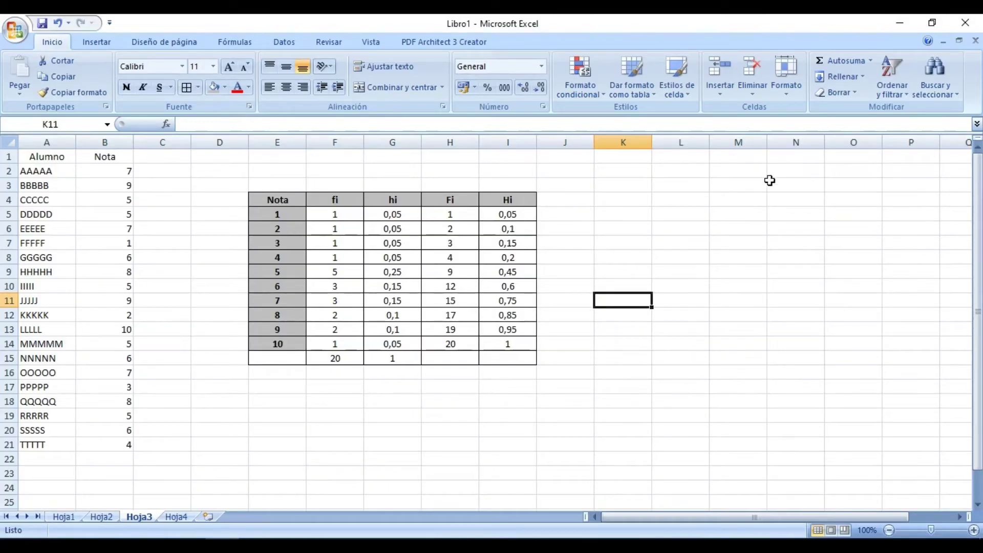
Step: Start the Estadística descriptiva data analysis with the student grades $B$2:$B$21 as input range
left_click(283, 41)
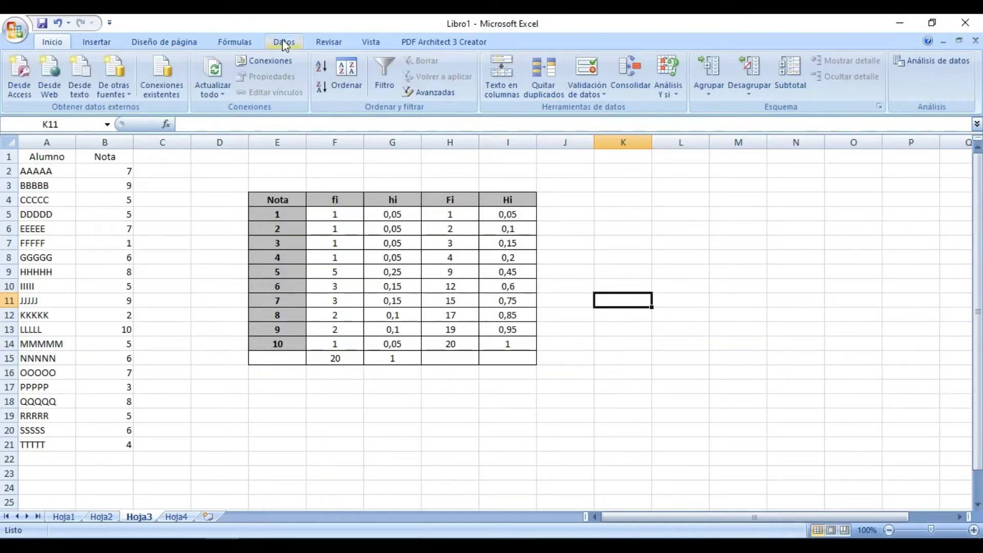
left_click(941, 63)
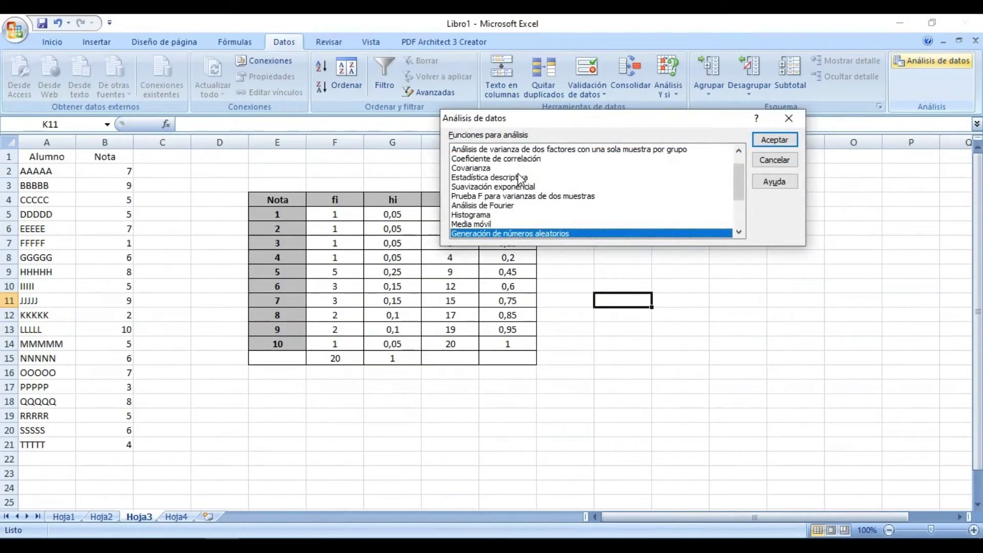
left_click(531, 178)
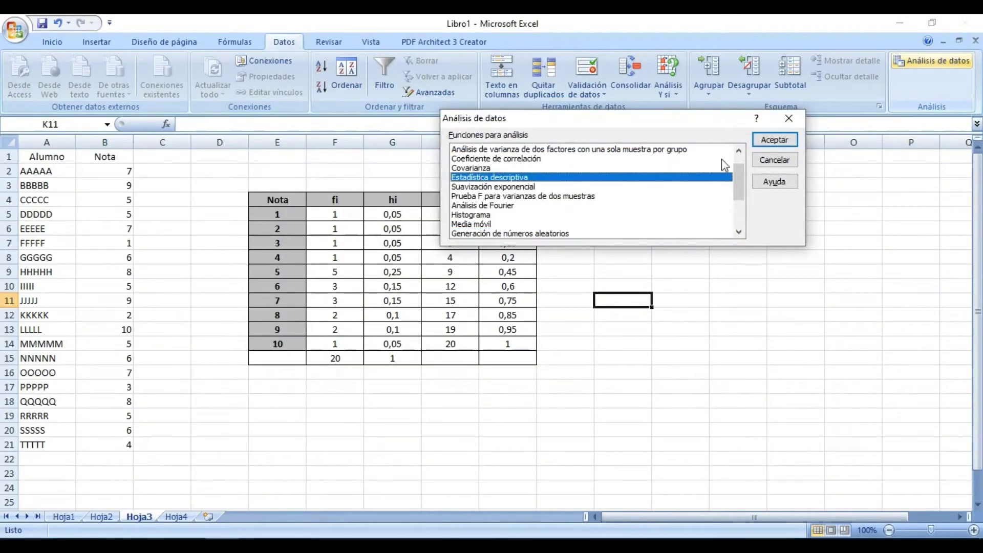
left_click(775, 139)
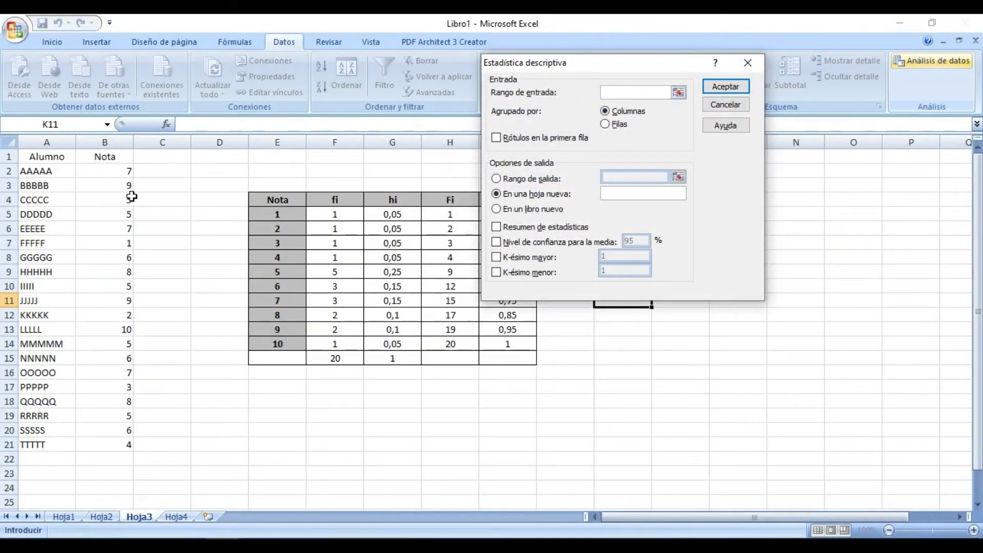
left_click_drag(117, 173, 120, 444)
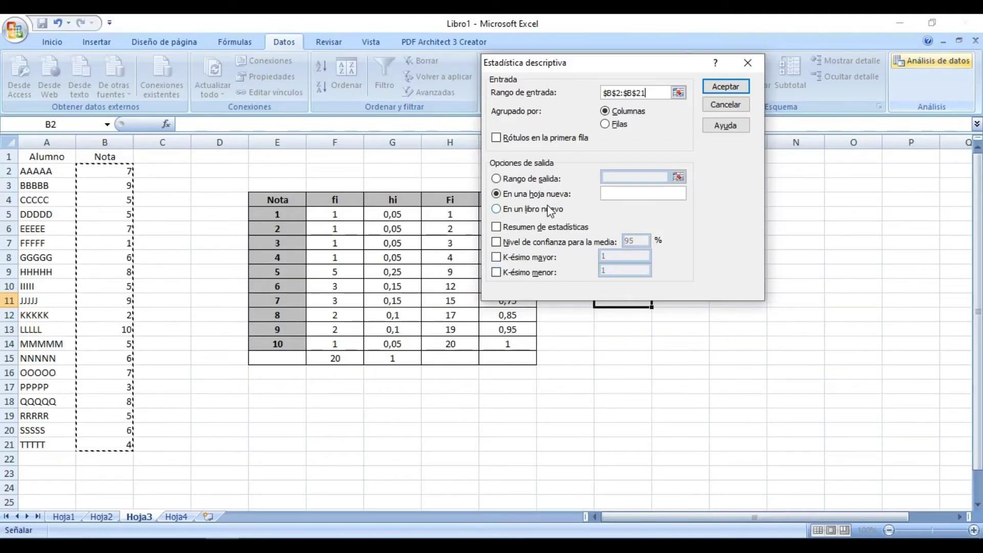
Step: Set the output range to $O$3 with Resumen de estadísticas enabled, and try to run the analysis
left_click(510, 179)
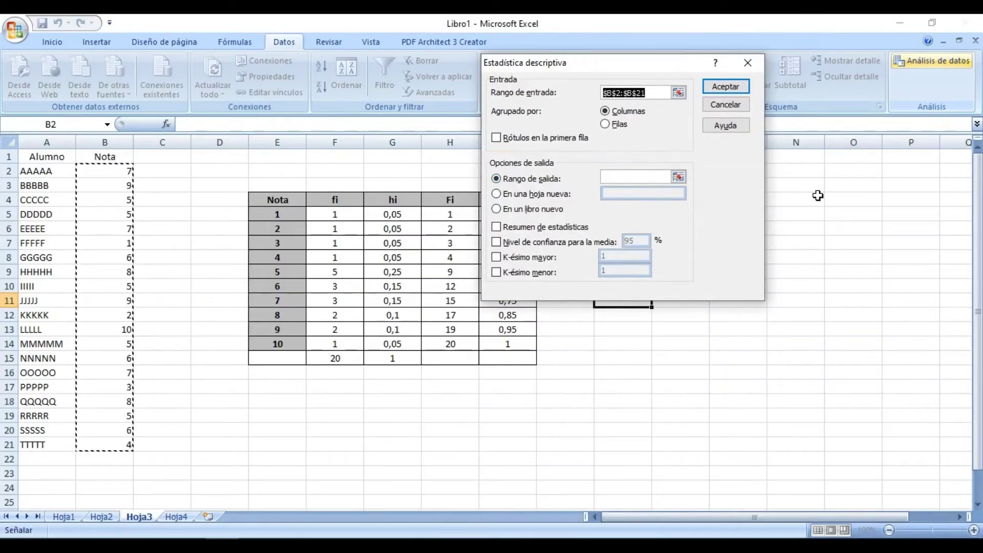
left_click(838, 184)
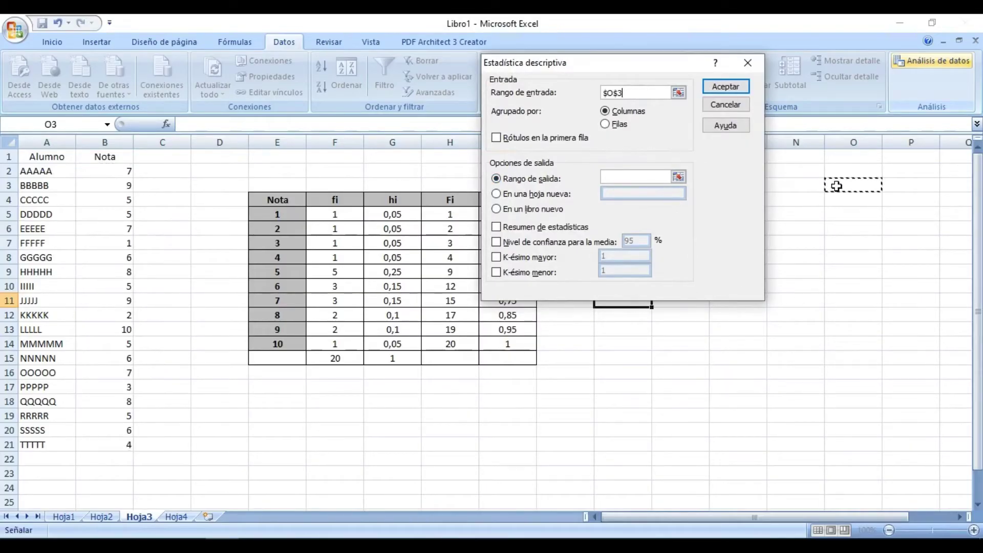
left_click(648, 176)
left_click(837, 185)
left_click(497, 229)
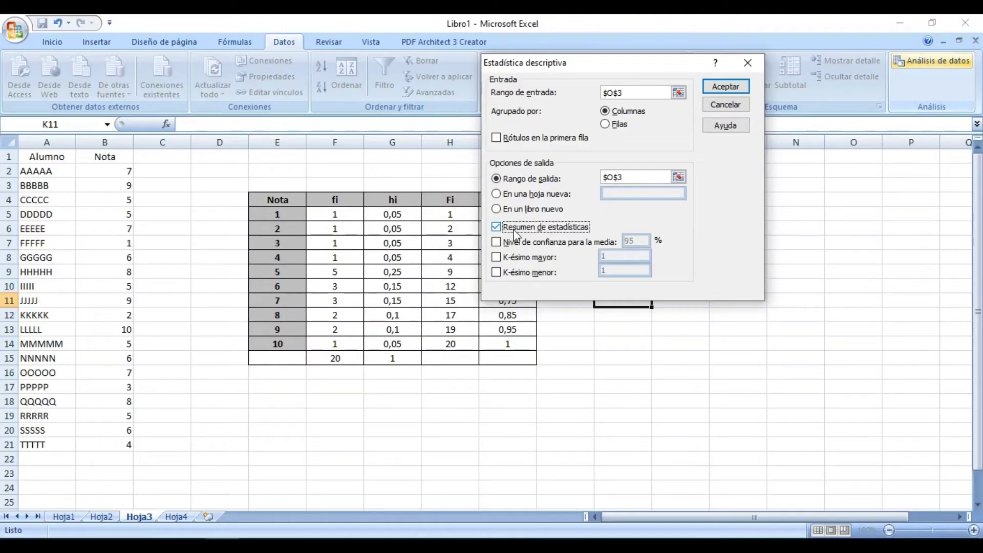
left_click(725, 87)
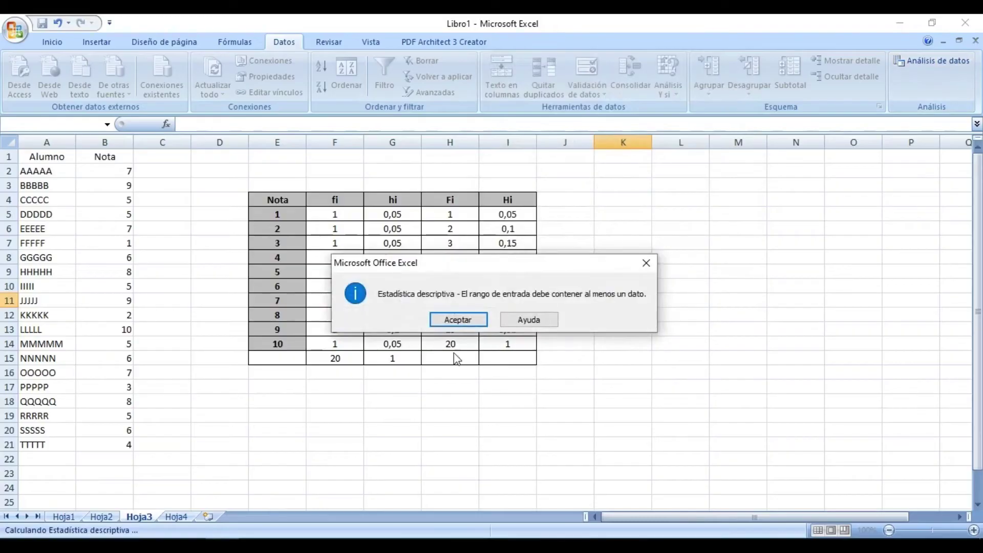
left_click(464, 321)
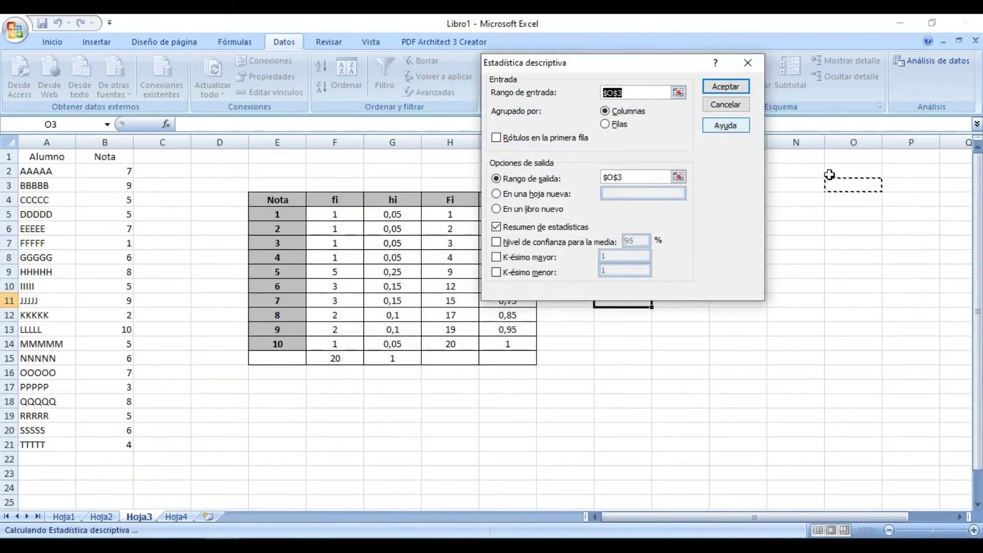
Step: Set the analysis input range to the student grades $B$2:$B$21 and generate the descriptive statistics at $O$3
left_click(678, 93)
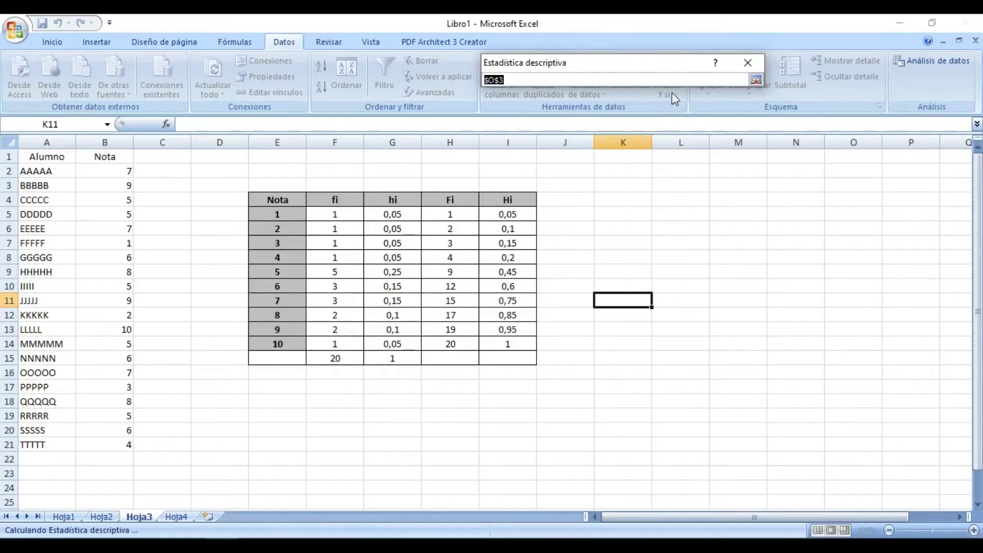
left_click_drag(114, 177, 108, 446)
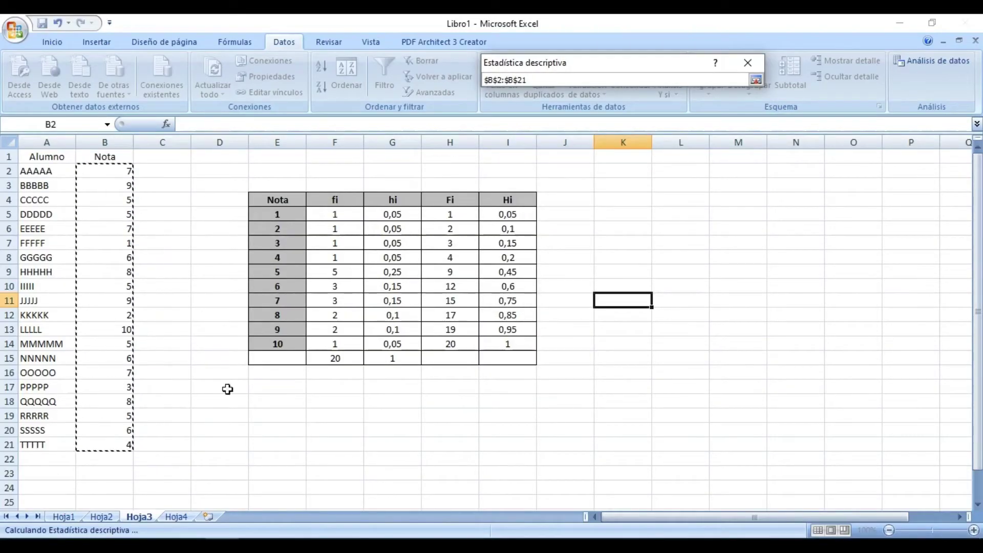
left_click(756, 79)
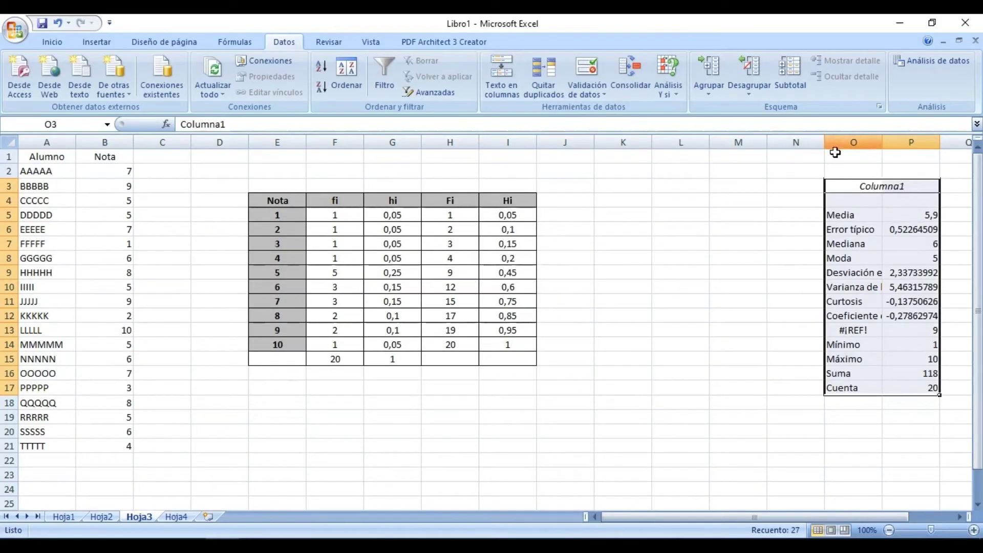
Step: Narrow the empty columns L to N and widen column O to fit the statistics labels
left_click(811, 139)
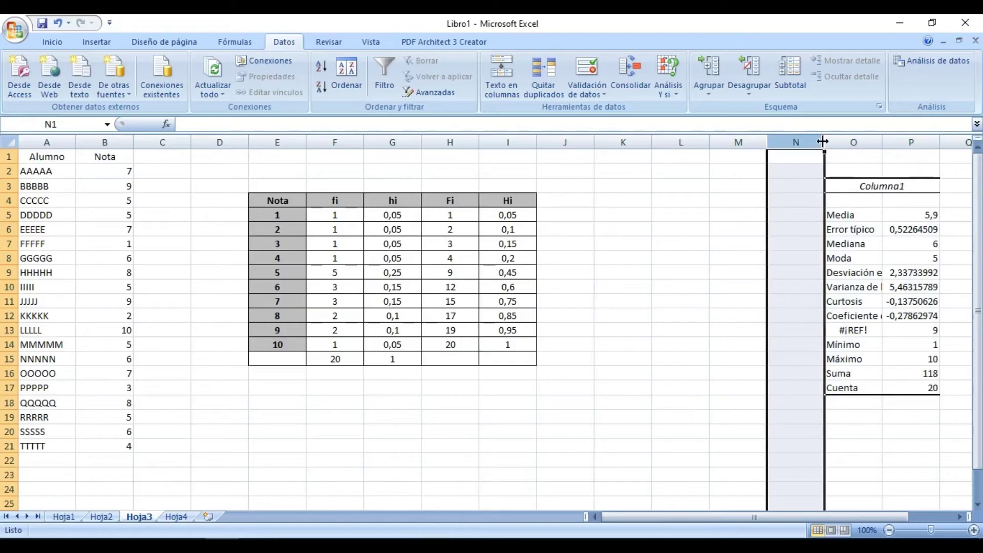
left_click_drag(824, 139, 665, 144)
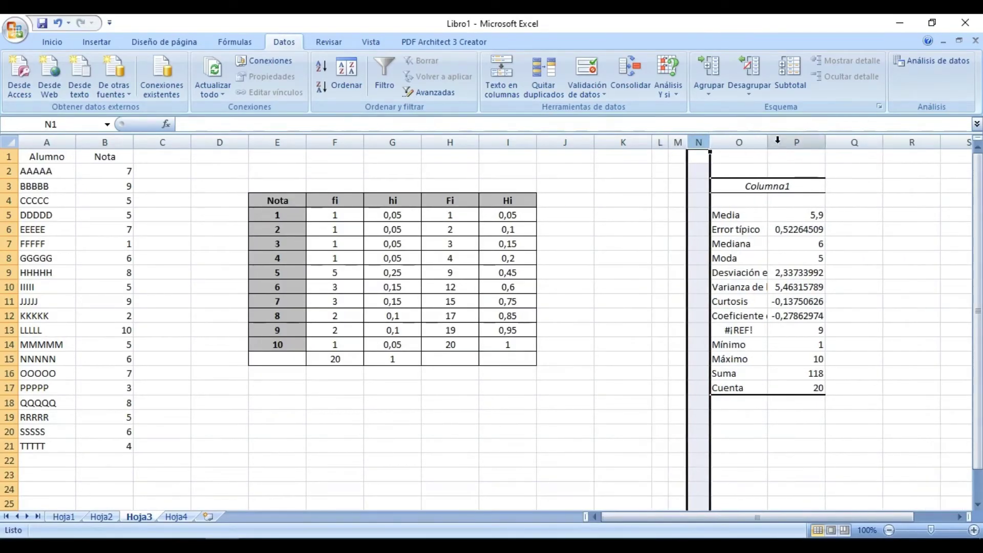
double_click(767, 141)
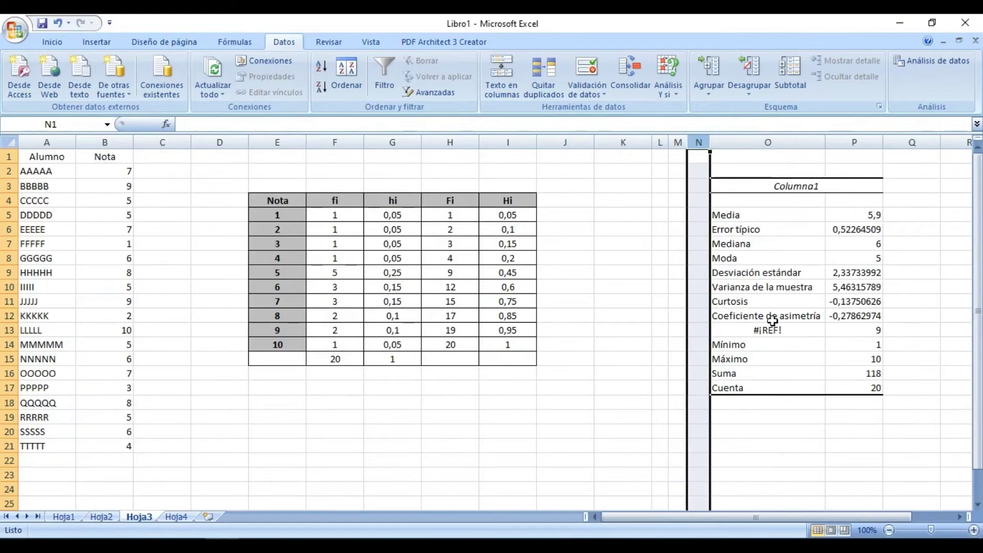
left_click_drag(759, 220, 865, 215)
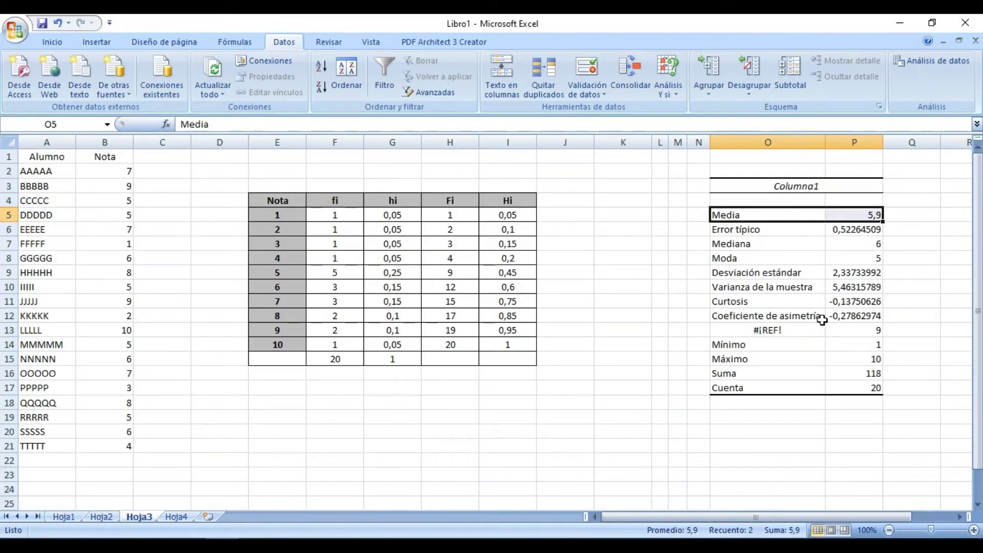
Step: Enter the label "Coeficiente de variación" in cell O20 below the statistics summary
left_click(756, 432)
type("Coe")
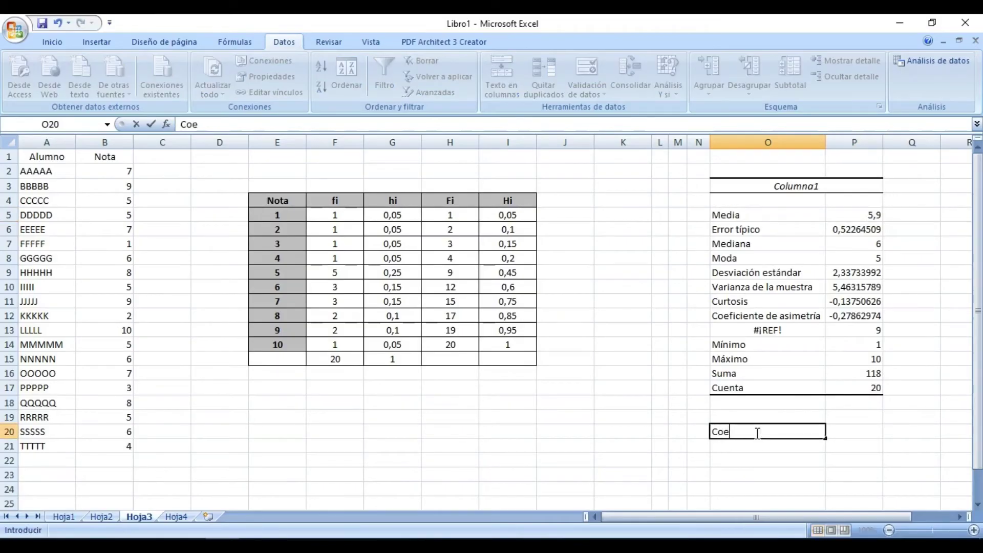
type("ficiente de ")
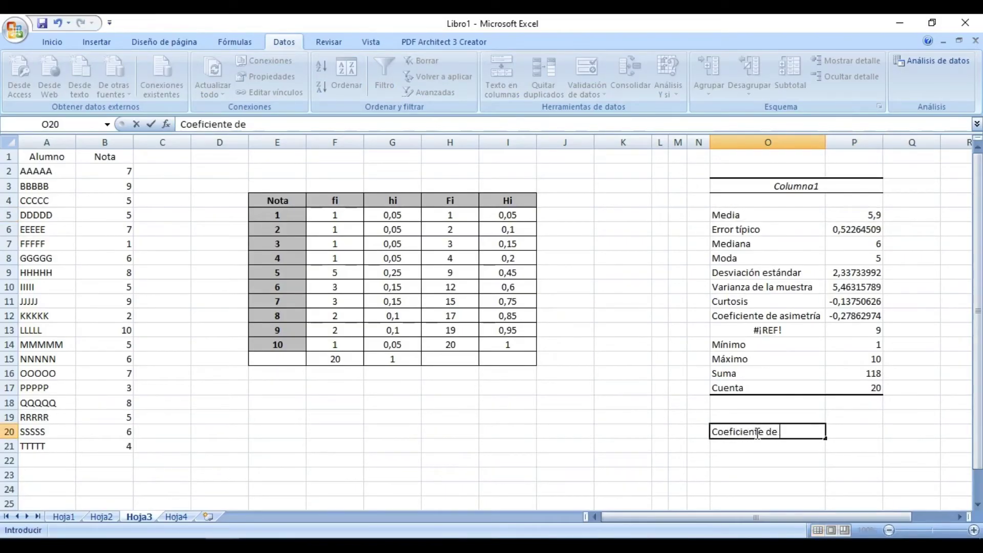
type("variación")
key("Tab")
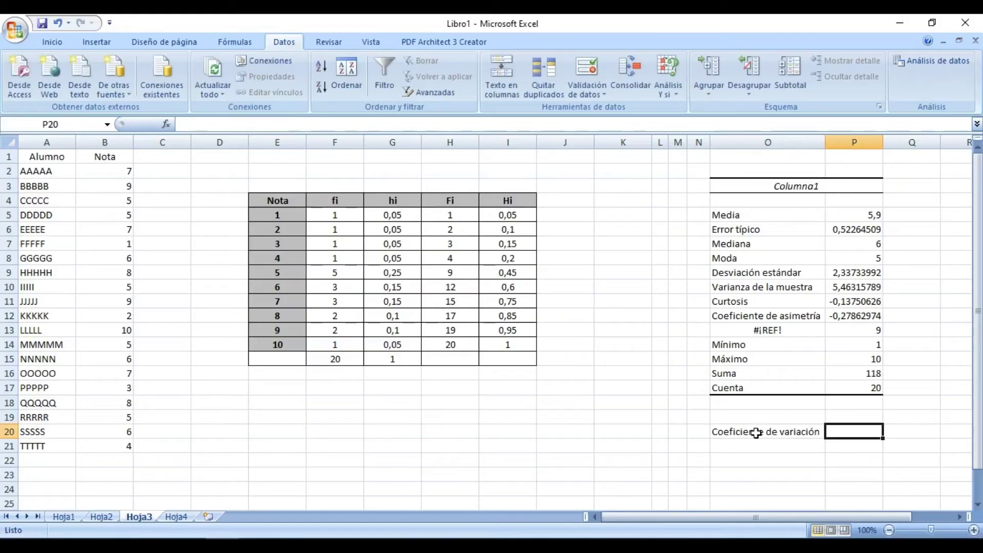
Step: Calculate the coefficient of variation in P20 as standard deviation divided by mean, using =P9/P5
type("=")
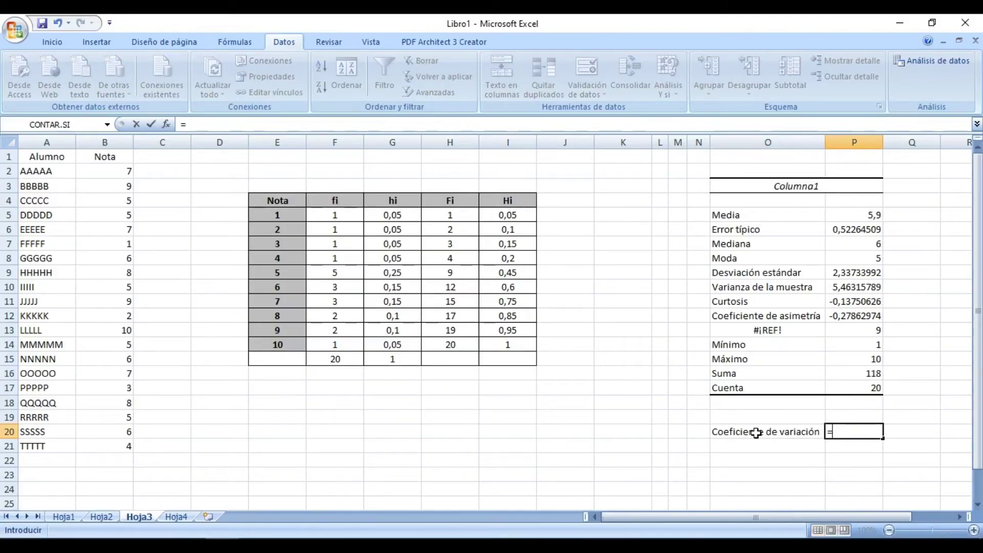
left_click(785, 275)
left_click(852, 274)
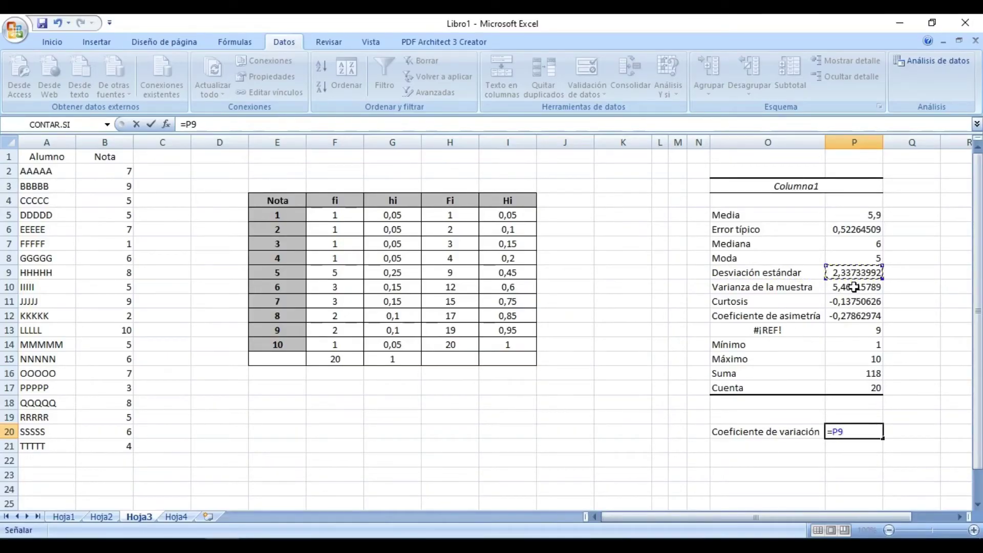
type("/")
left_click(866, 217)
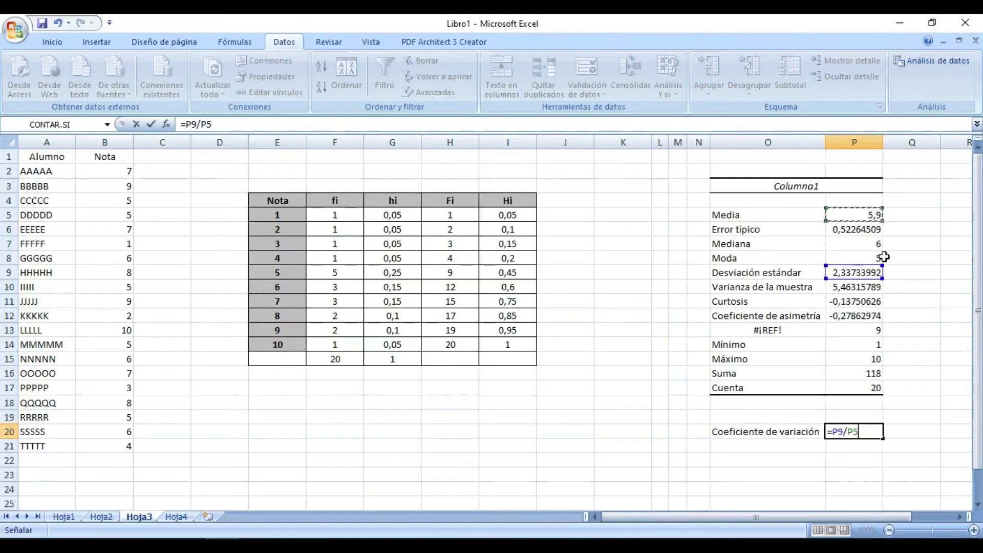
key("Return")
Step: Format the coefficient of variation in P20 as a percentage with two decimals
left_click(865, 431)
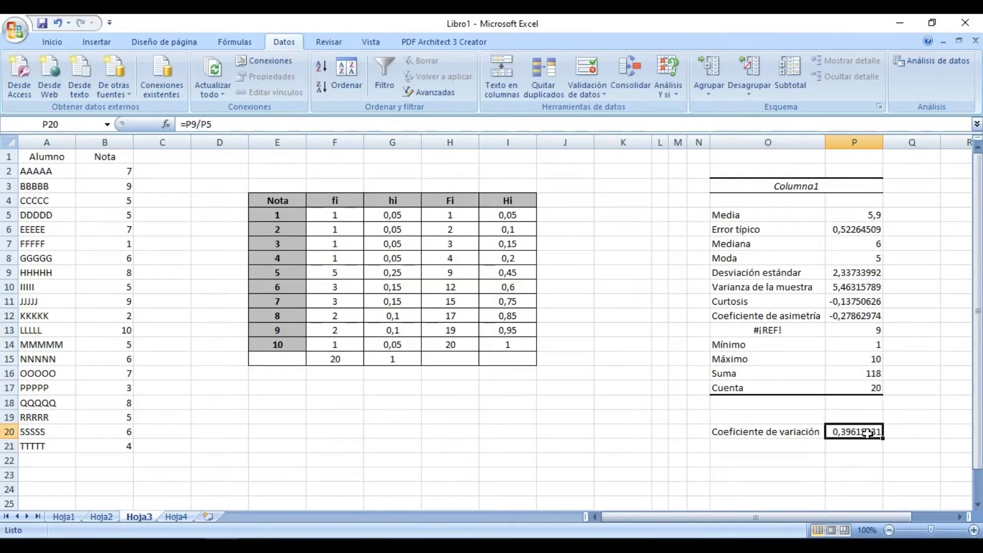
left_click(49, 42)
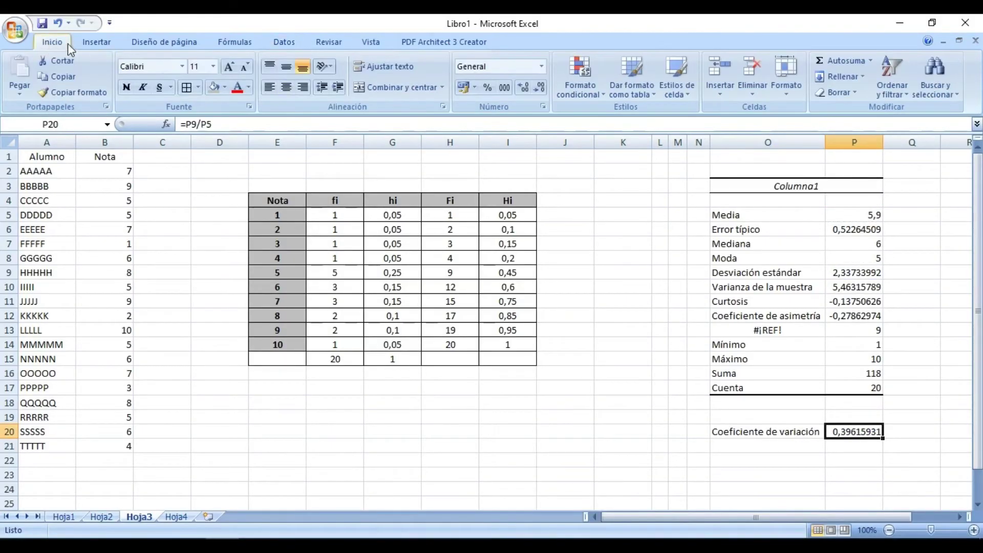
left_click(488, 88)
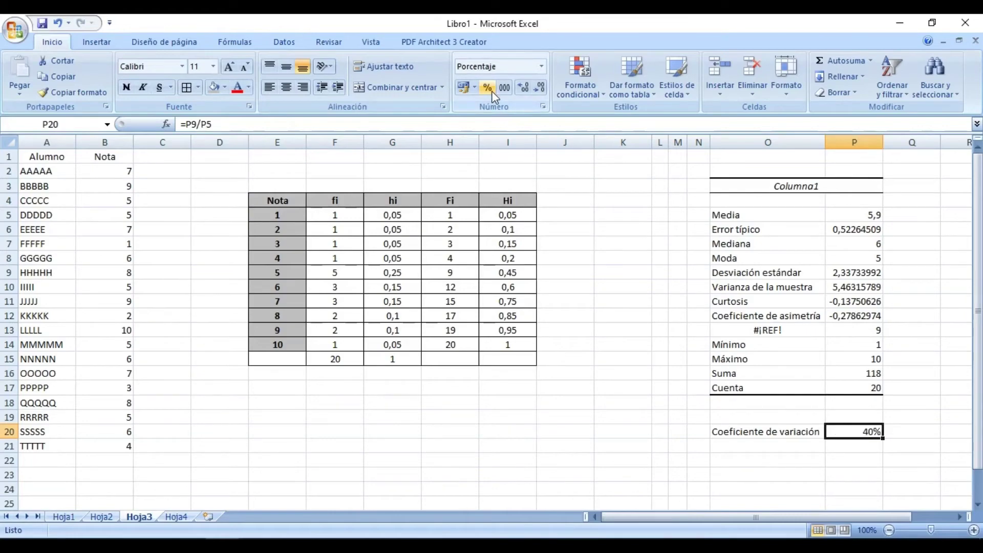
double_click(527, 87)
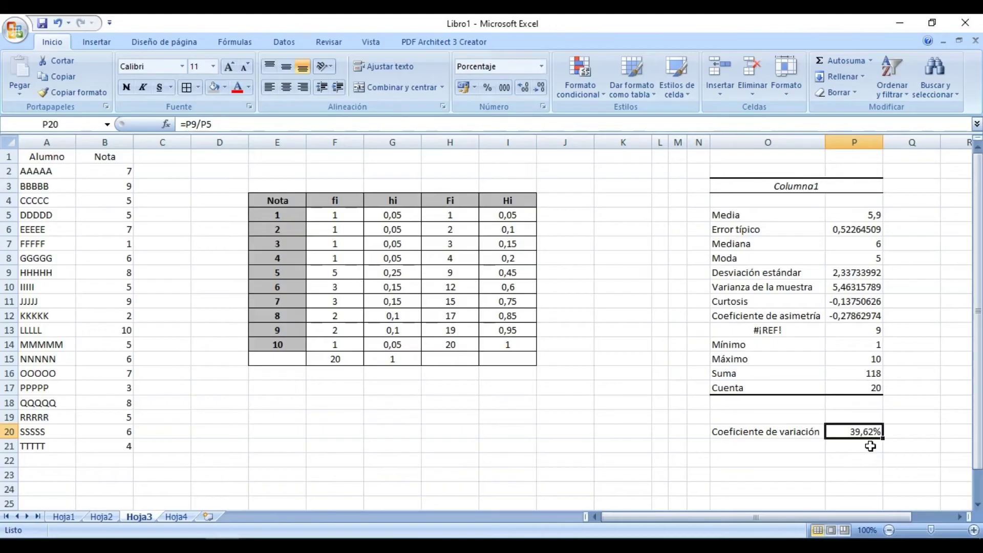
Step: Examine the median, mean, standard deviation and count in the summary, and compare the count with the fi total in F15
left_click_drag(765, 245, 877, 247)
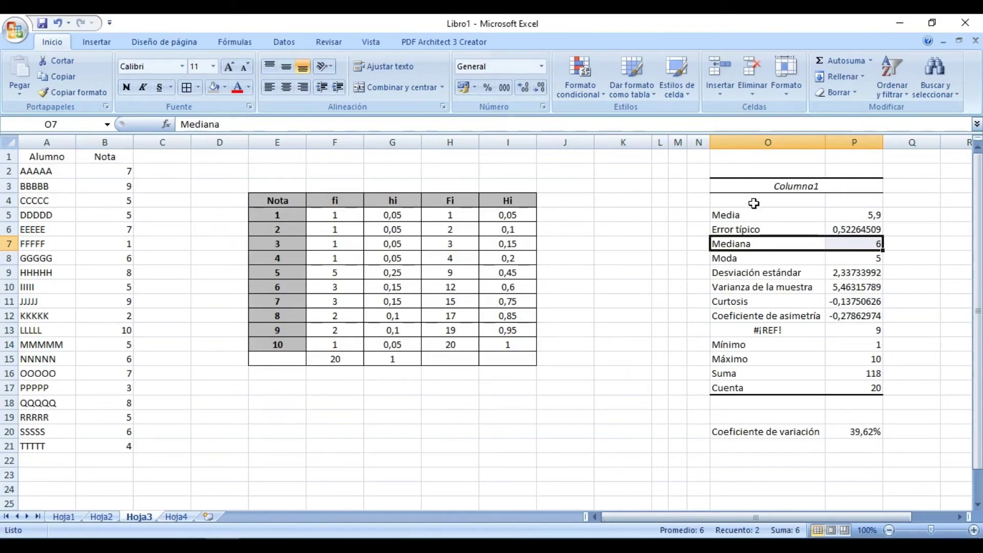
left_click_drag(801, 215, 847, 215)
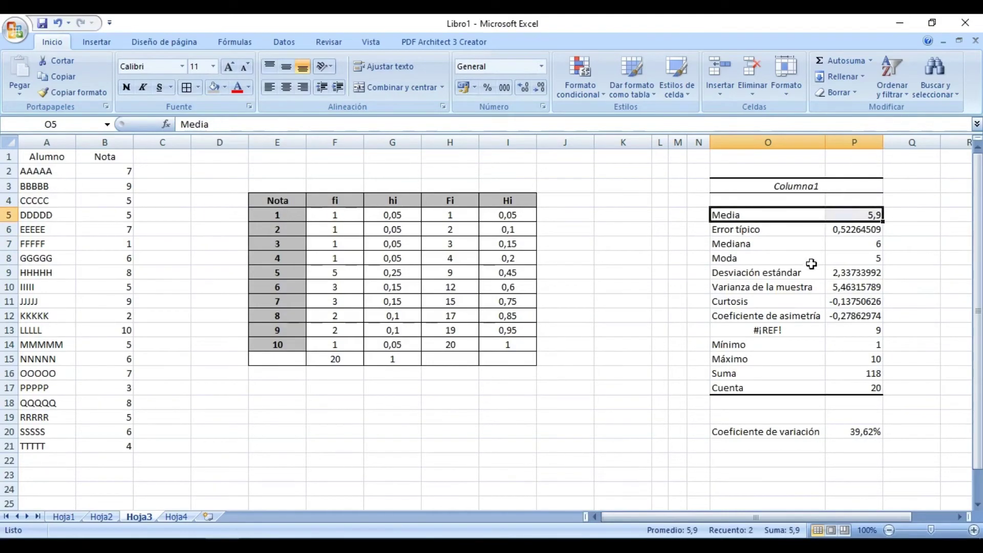
left_click_drag(795, 275, 829, 272)
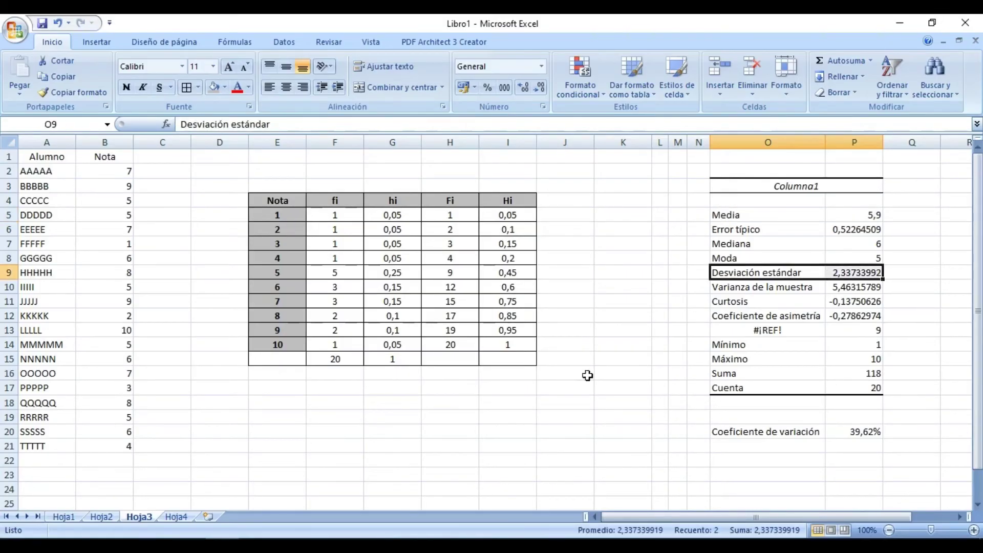
left_click_drag(747, 384, 852, 388)
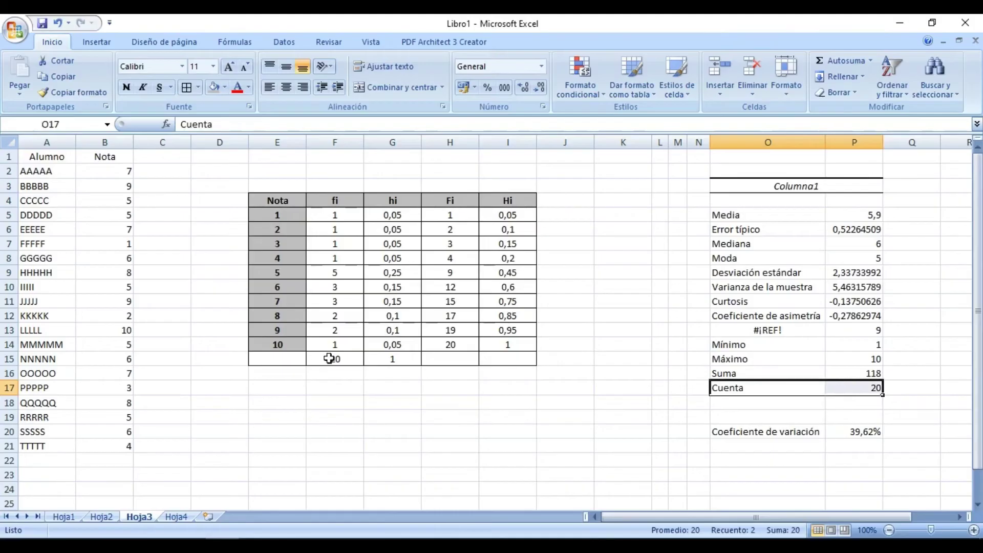
left_click(334, 361)
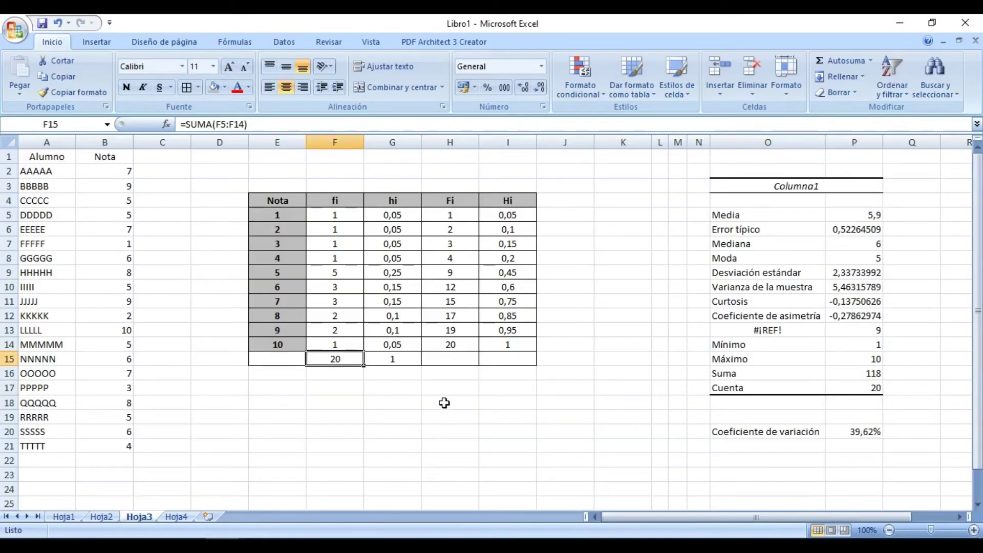
left_click(532, 407)
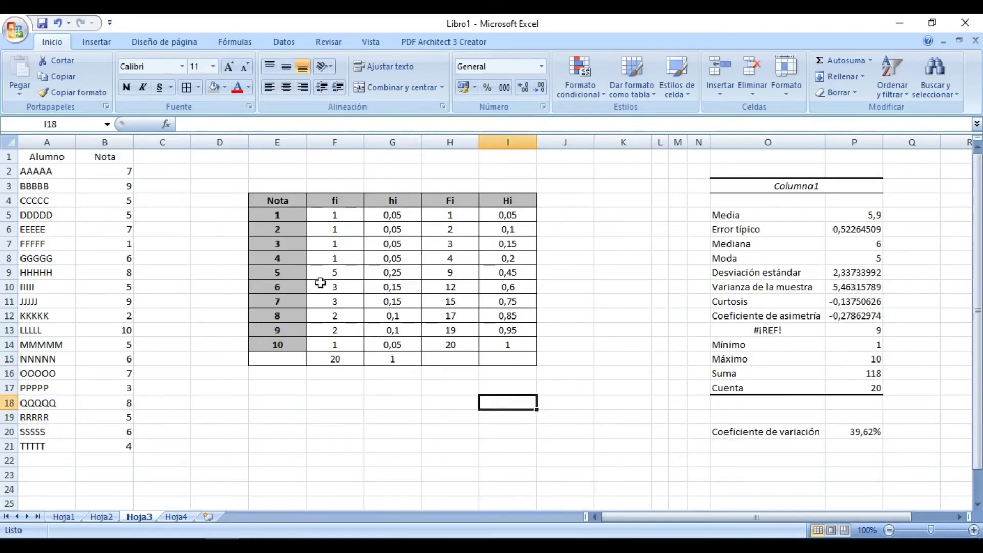
Step: Insert a clustered 2-D column chart with the absolute frequencies in F5:F14 of Hoja3 as its data range
left_click(96, 41)
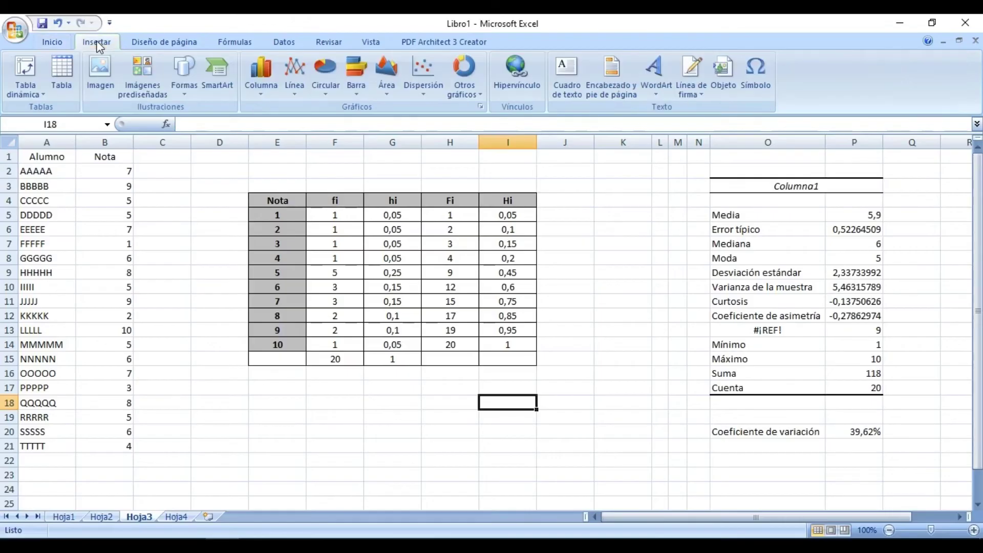
left_click(263, 90)
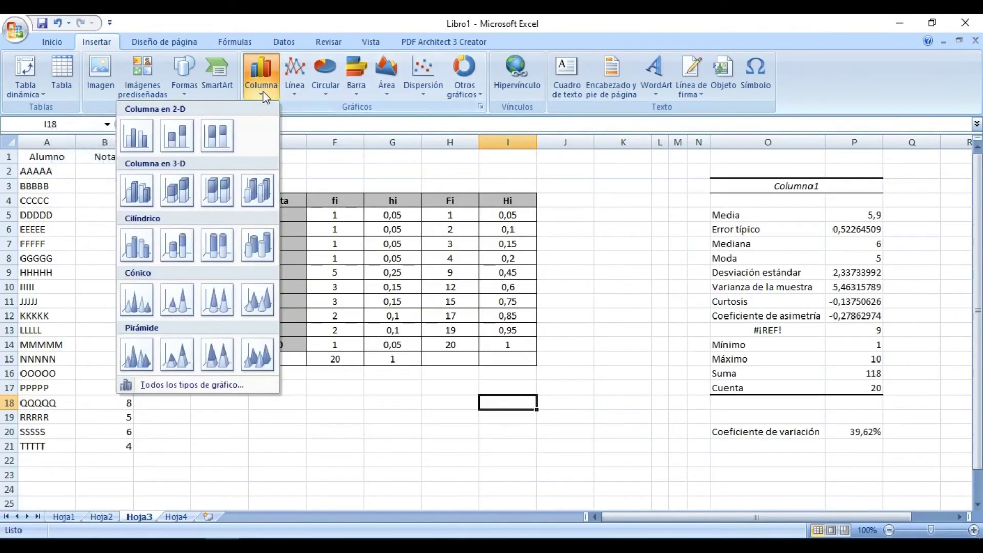
left_click(142, 148)
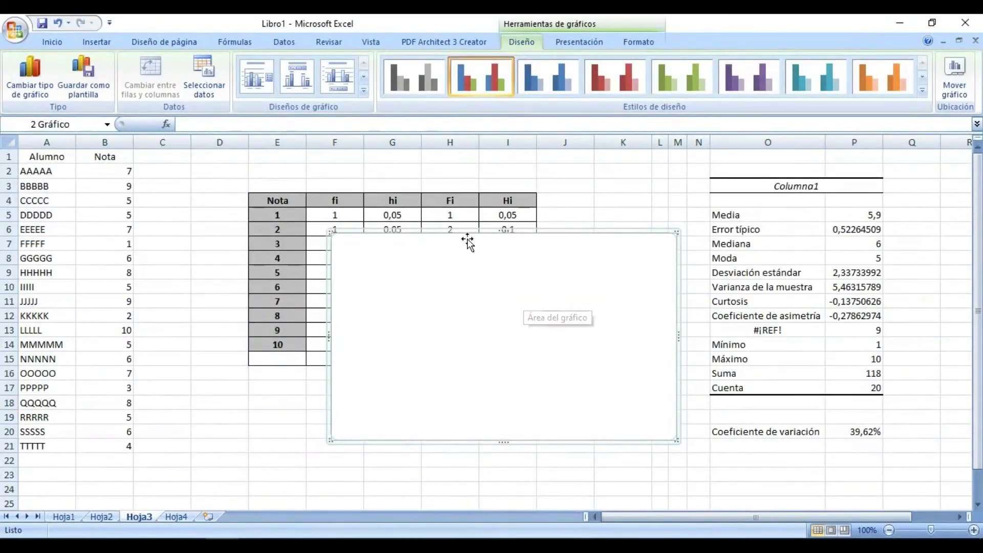
left_click(204, 75)
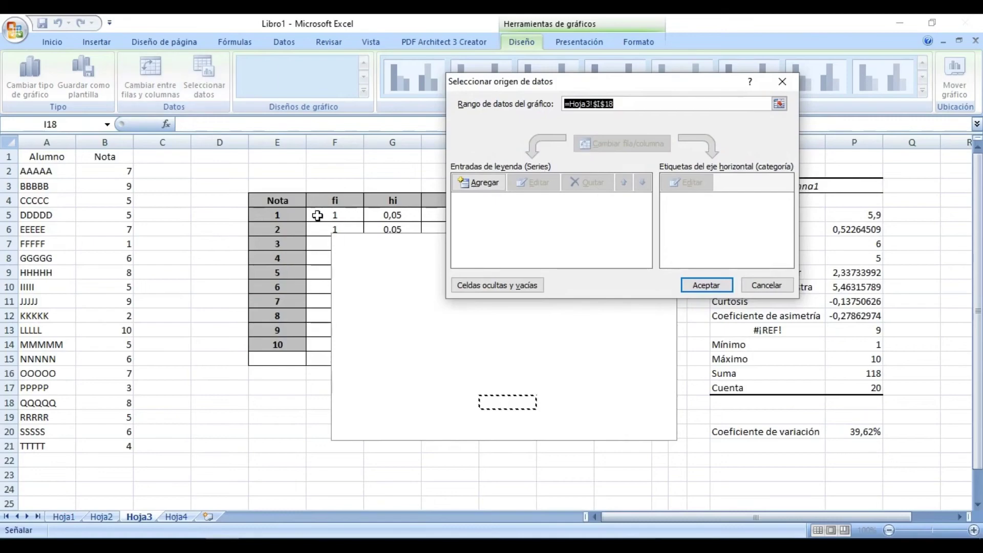
left_click_drag(320, 211, 323, 339)
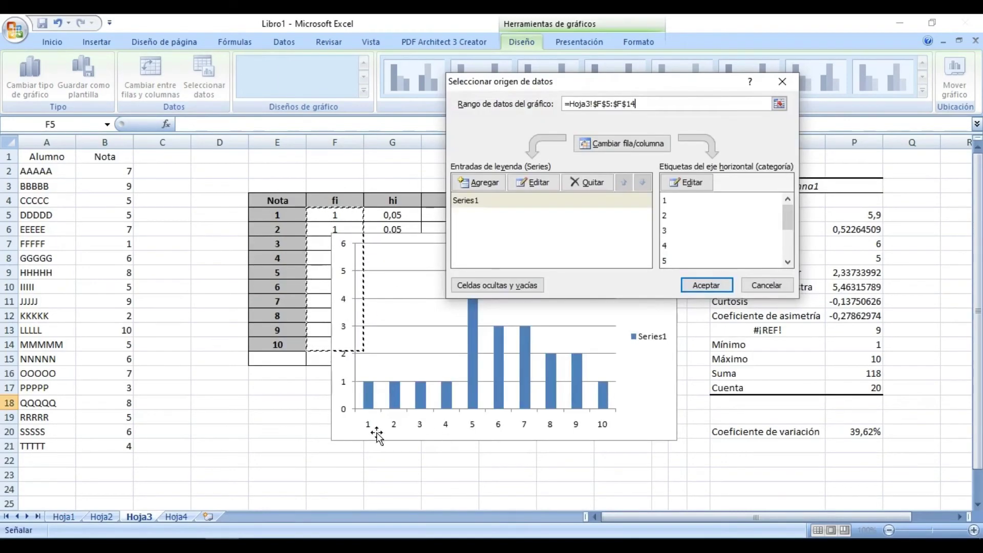
left_click(705, 285)
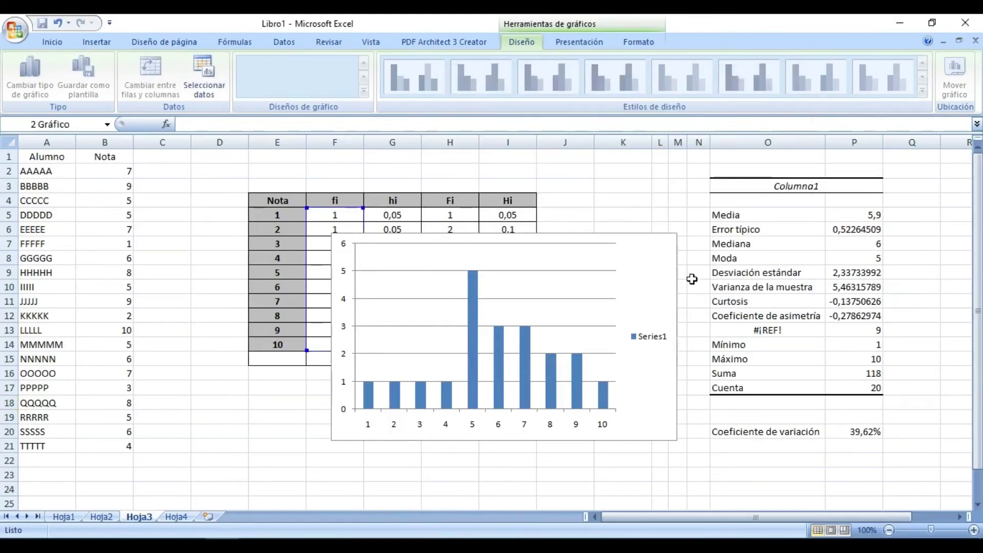
Step: Move the column chart down below the frequency table, starting at about row 15
left_click_drag(535, 233, 481, 330)
scroll(481, 330, "down", 3)
left_click_drag(467, 208, 464, 245)
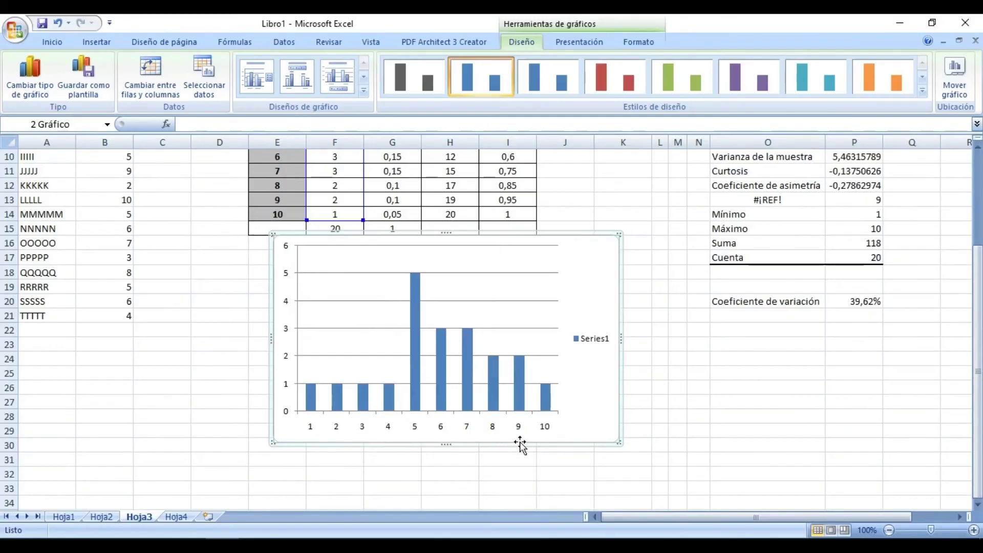
Step: Add a chart title to the column chart using the Encima del gráfico option
left_click(592, 342)
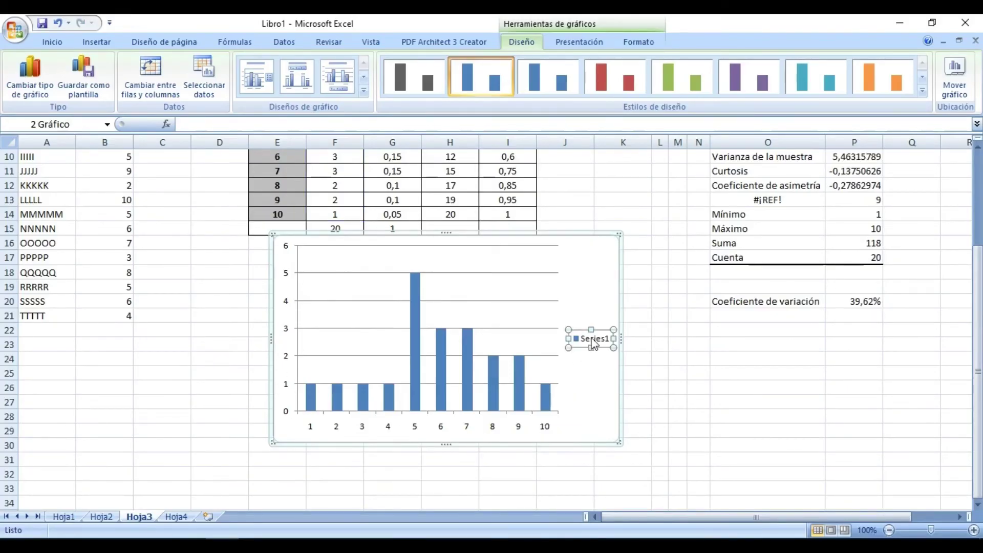
left_click(593, 343)
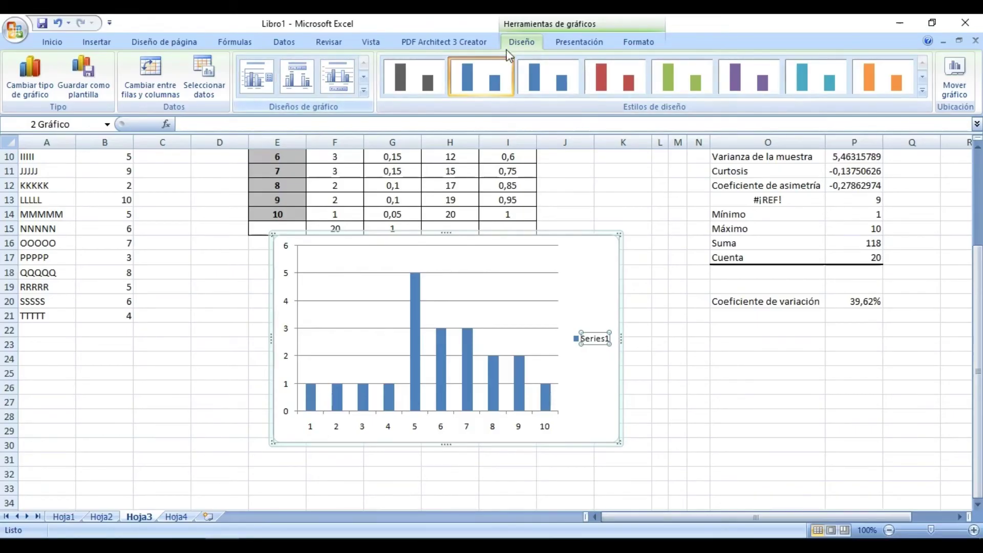
left_click(579, 42)
left_click(312, 85)
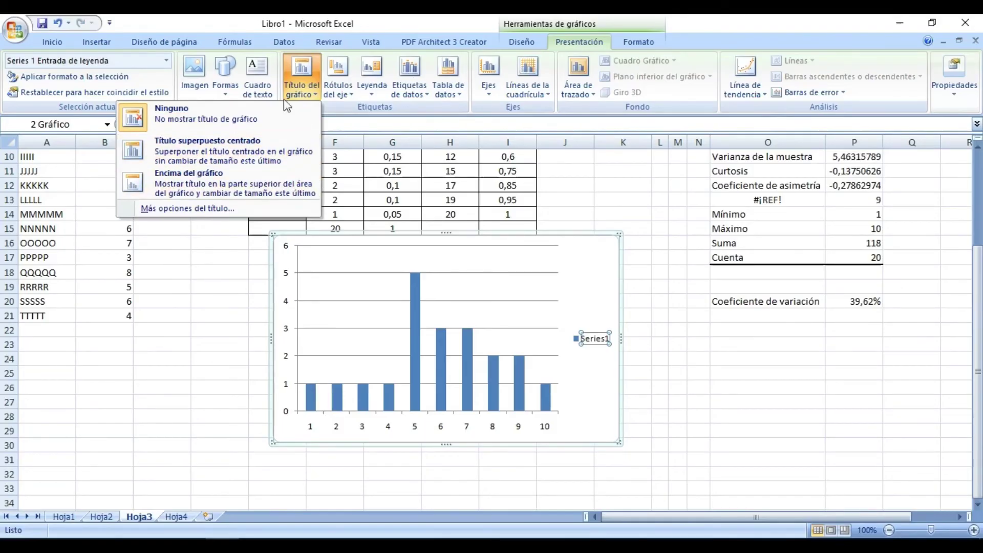
left_click(231, 185)
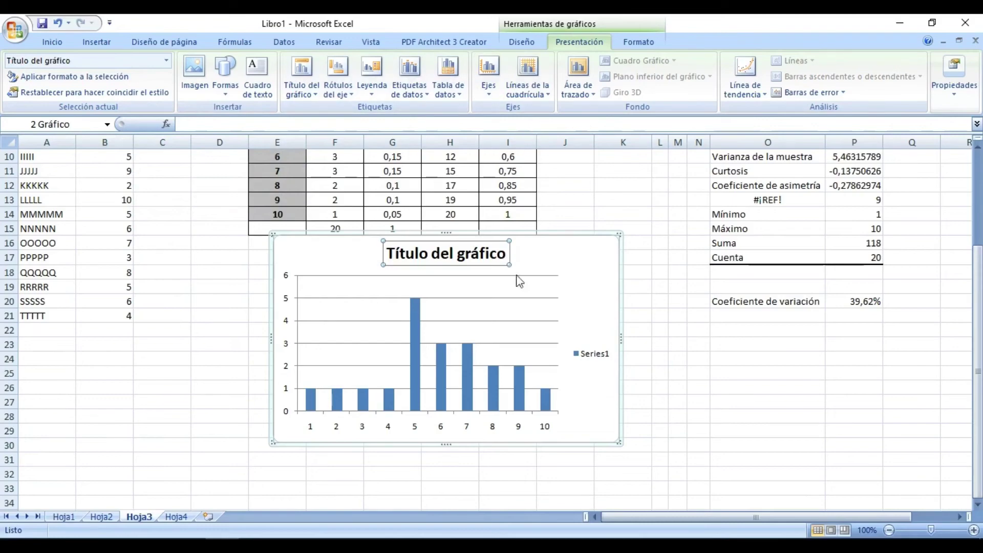
scroll(520, 282, "up", 3)
scroll(563, 307, "down", 3)
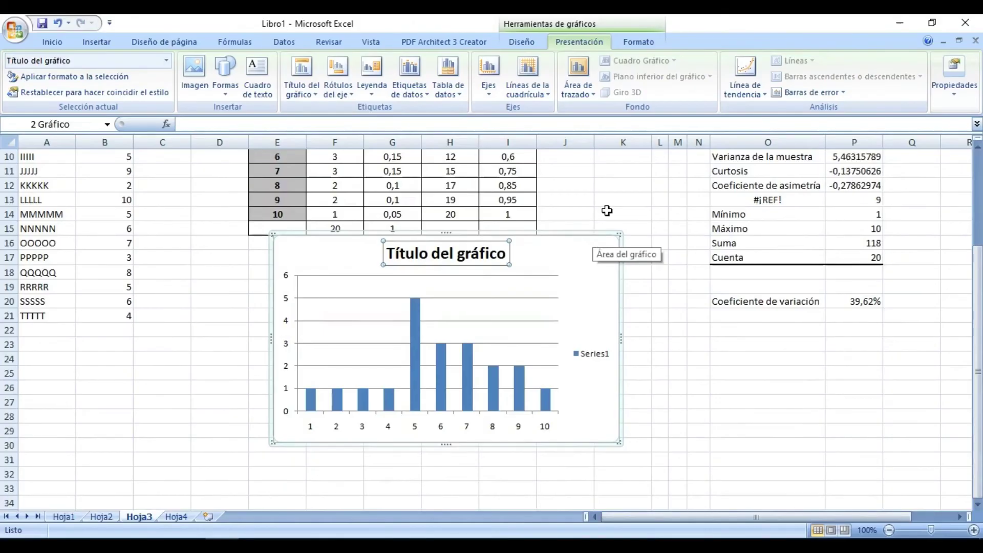
Step: Move the column chart further down, clear of the frequency table, so it starts at about row 18
left_click(605, 213)
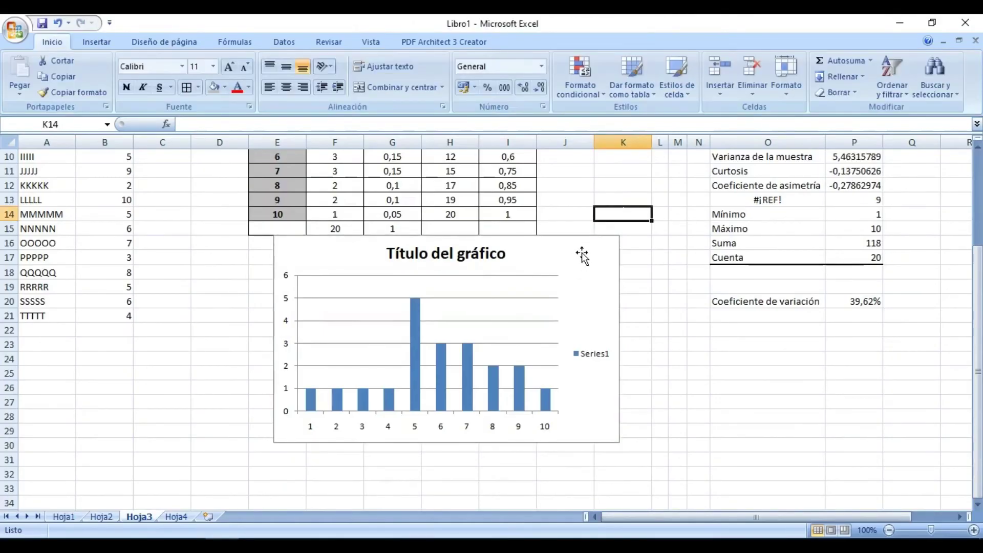
left_click(582, 255)
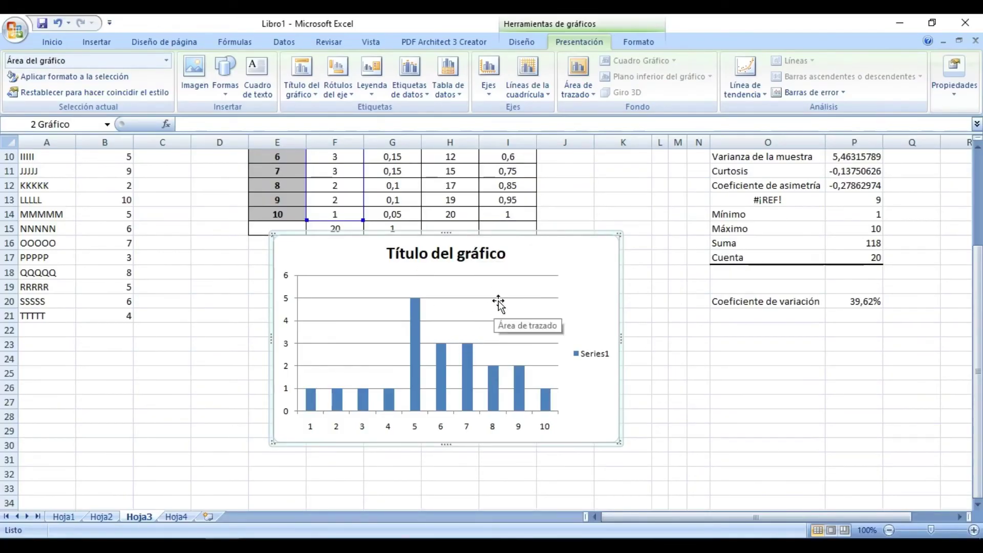
left_click_drag(508, 229, 491, 260)
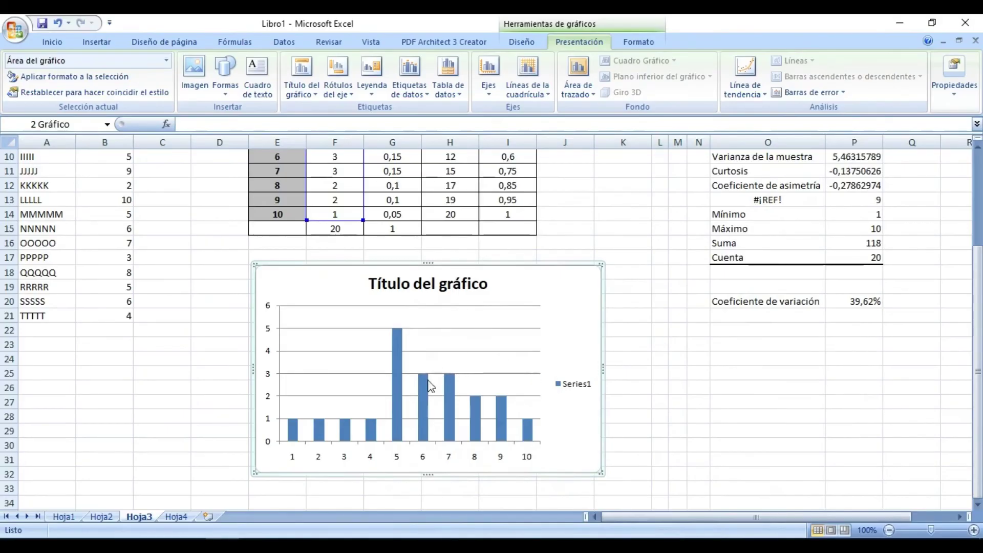
Step: Set the gap width of the column chart's data series to 0%, then deselect the chart
mouse_move(399, 385)
mouse_move(399, 403)
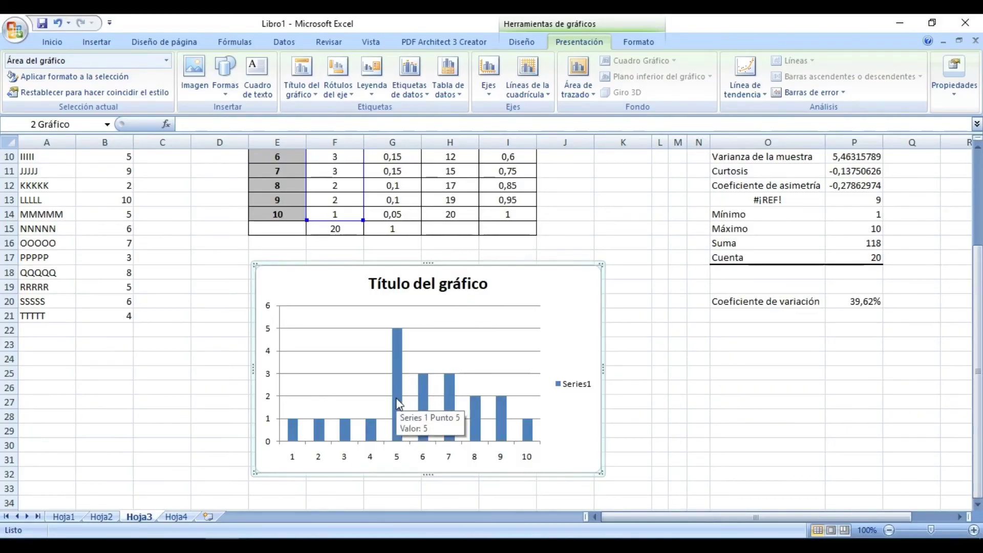
left_click(399, 403)
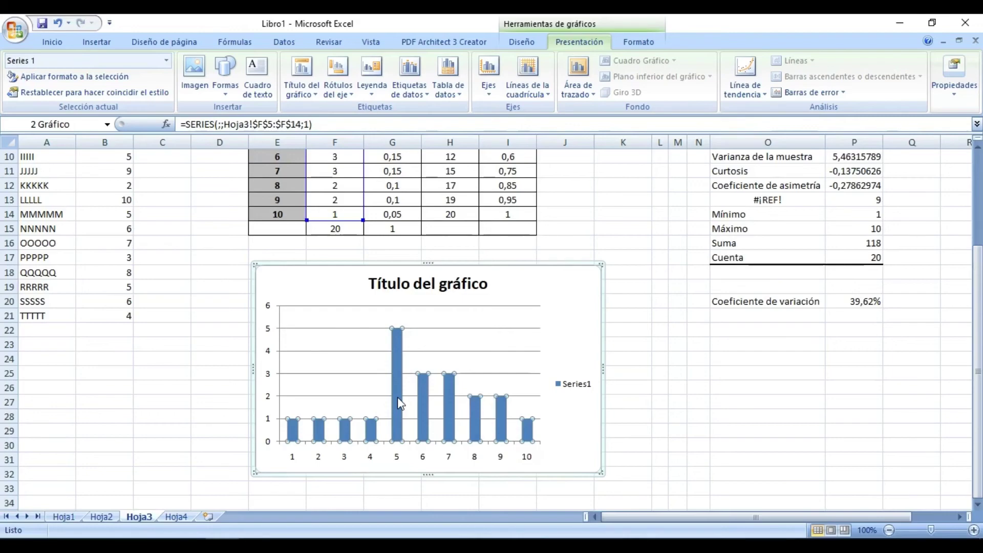
right_click(400, 403)
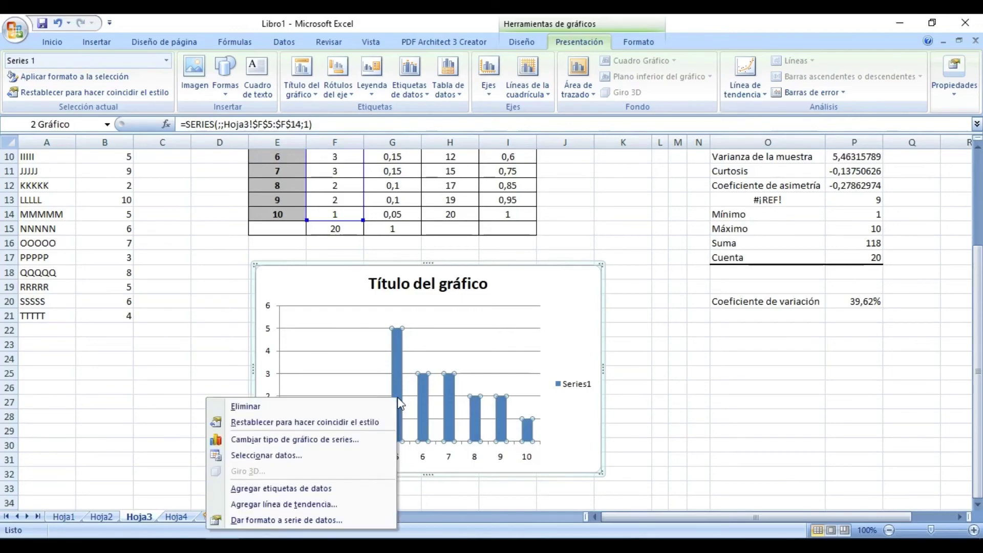
left_click(285, 520)
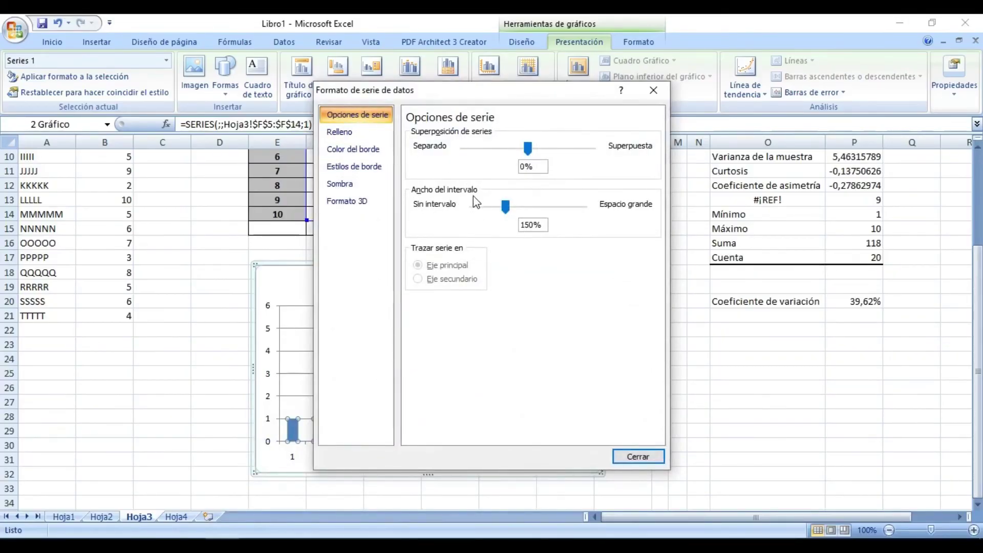
left_click_drag(506, 207, 472, 212)
left_click(638, 457)
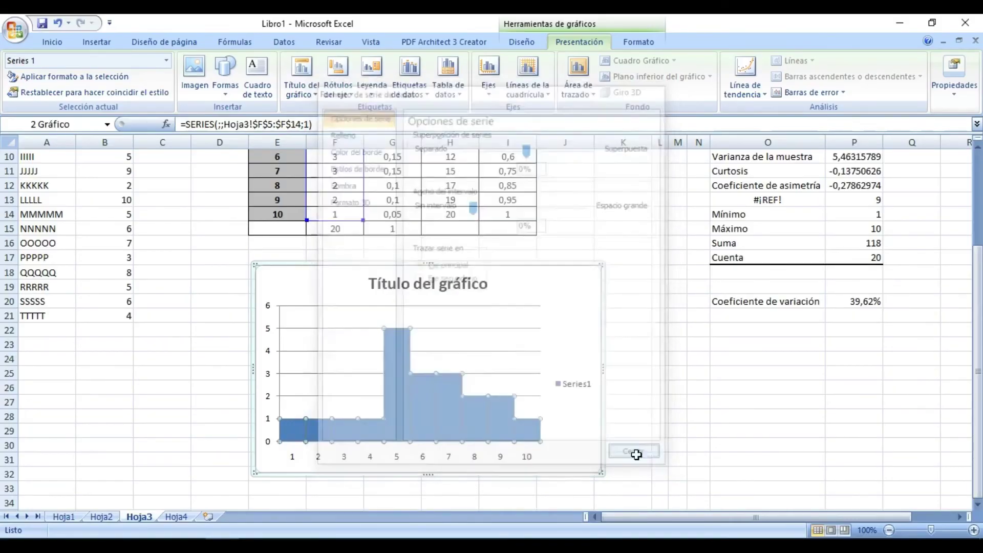
left_click(580, 343)
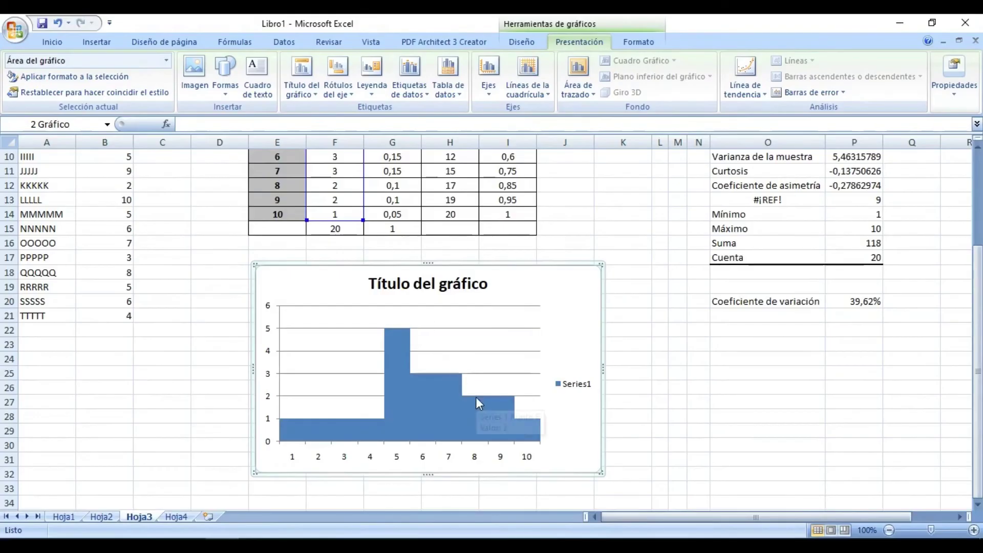
mouse_move(436, 397)
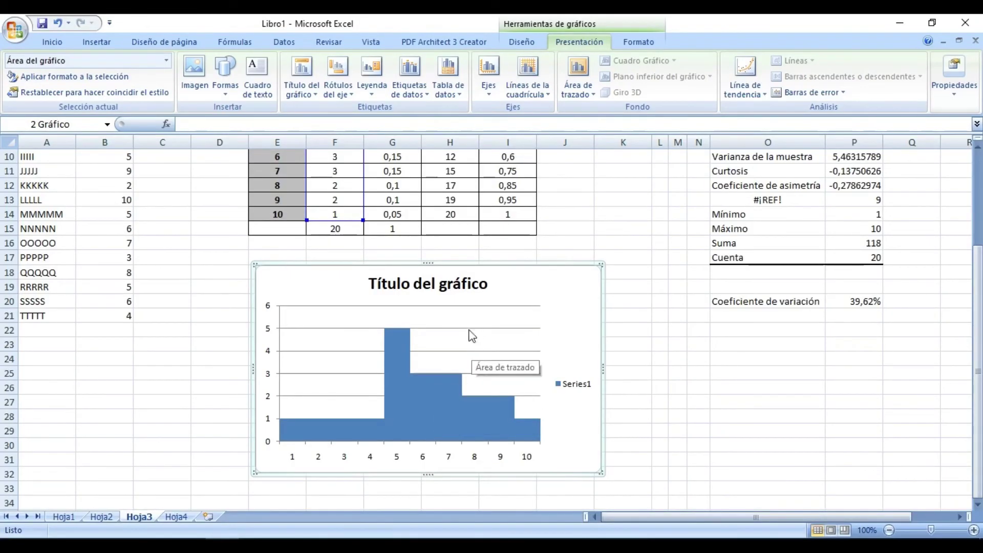
left_click(52, 44)
left_click(596, 218)
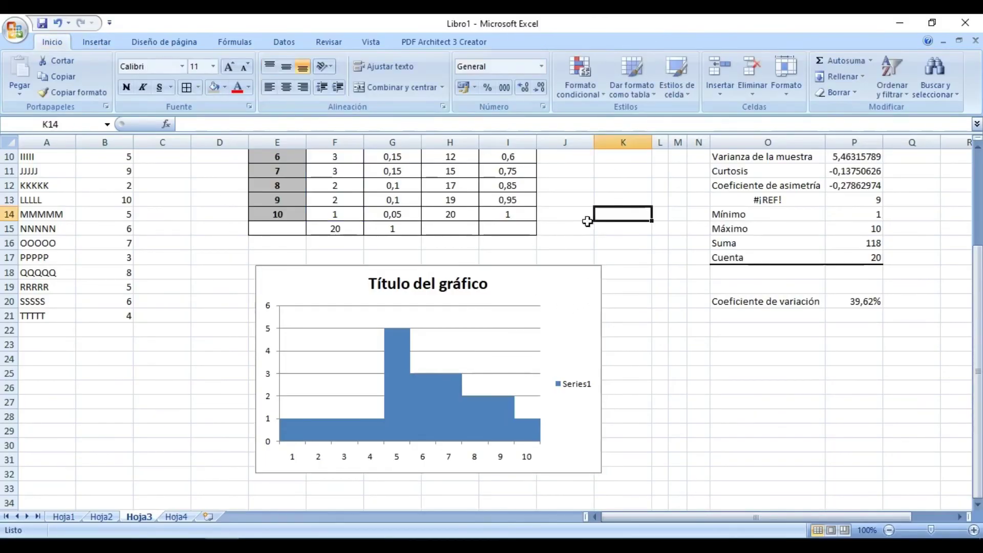
Step: Insert a basic 2-D pie chart with the absolute frequencies in F5:F14 of Hoja3 as its data range
scroll(215, 190, "up", 3)
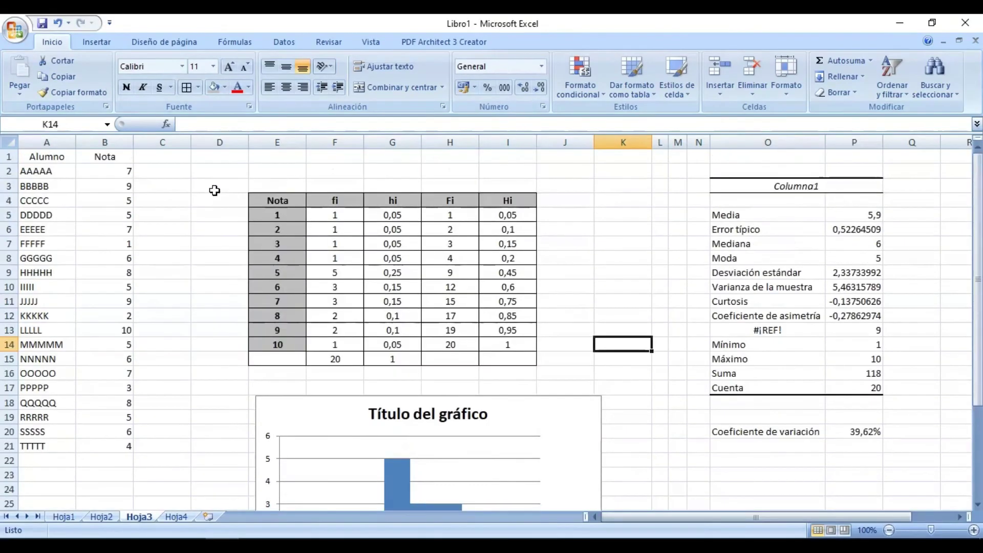
left_click(97, 42)
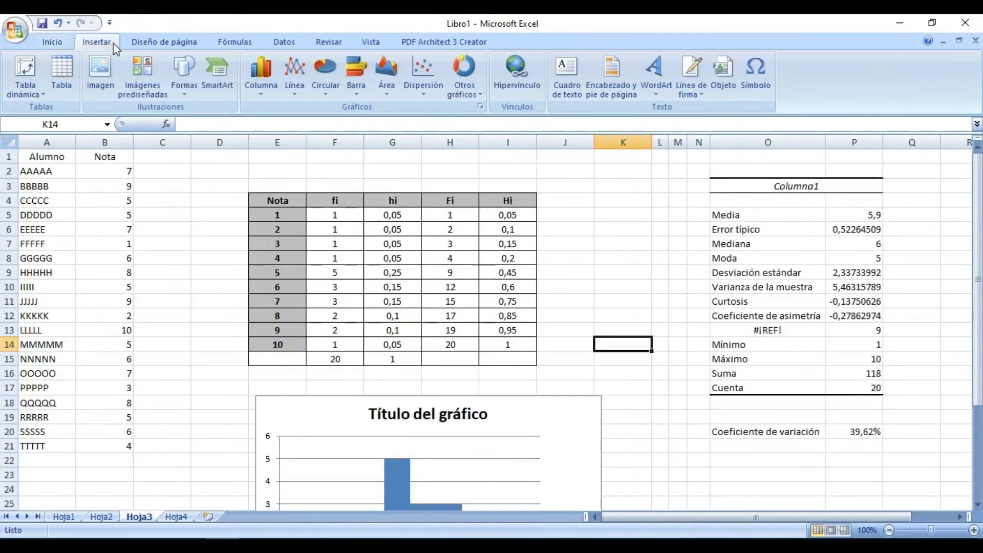
left_click(326, 93)
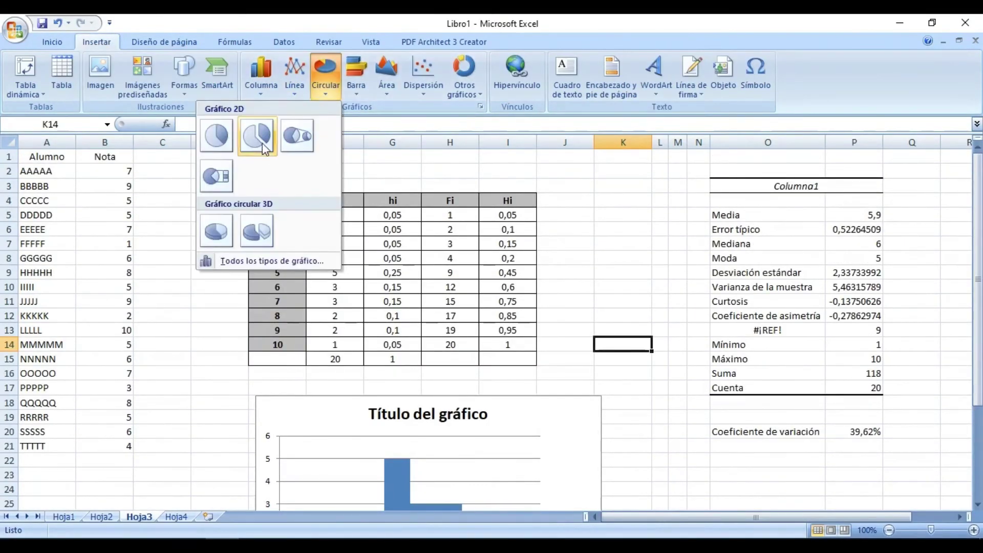
left_click(217, 135)
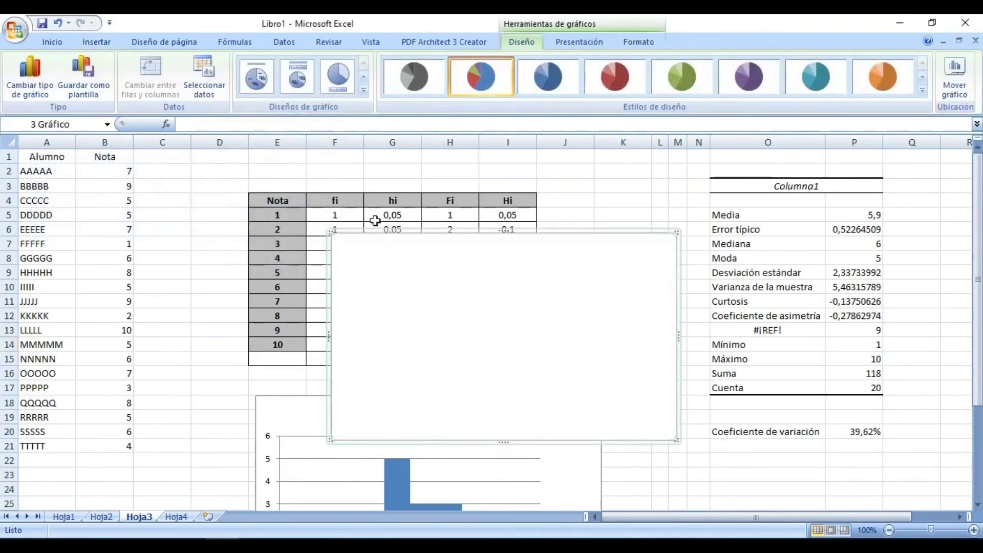
left_click(204, 75)
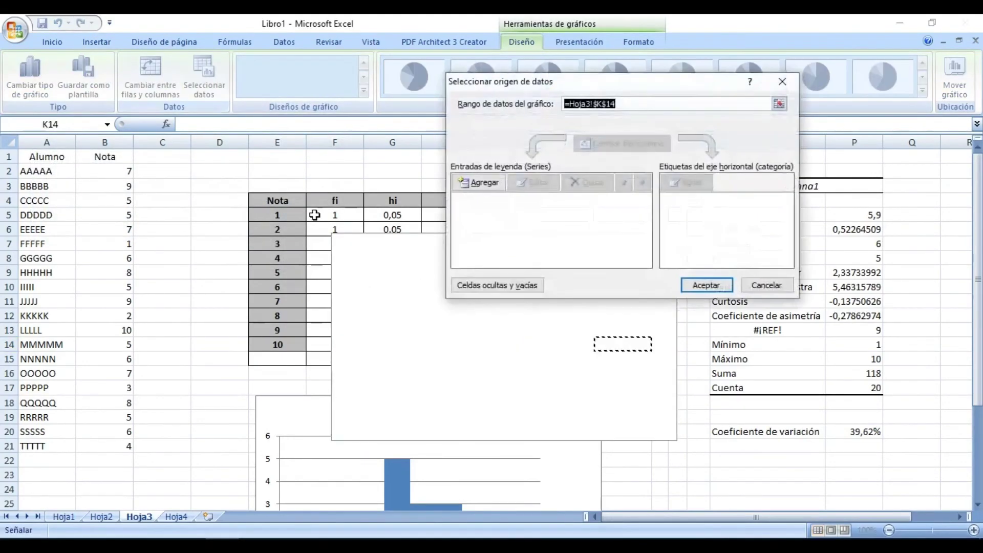
left_click_drag(315, 214, 321, 342)
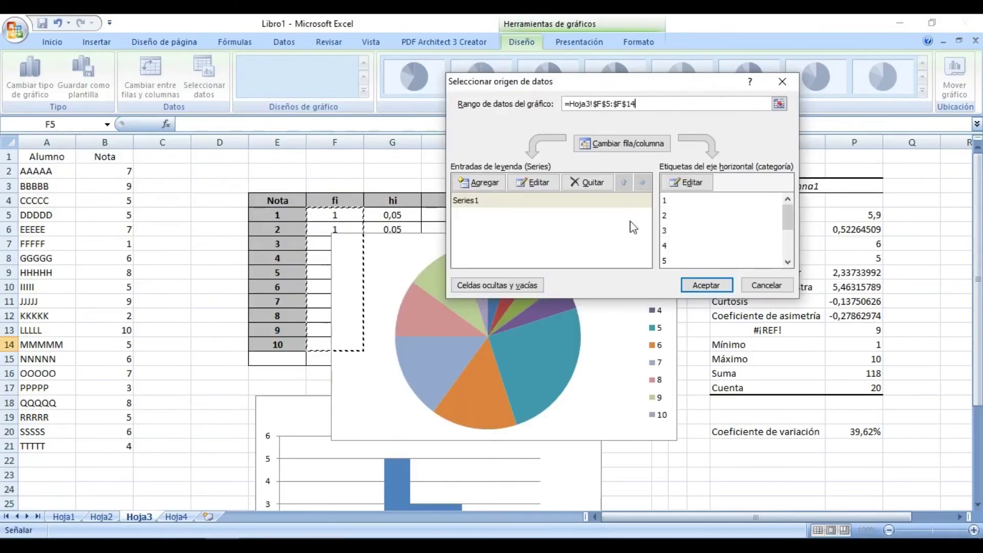
left_click(702, 286)
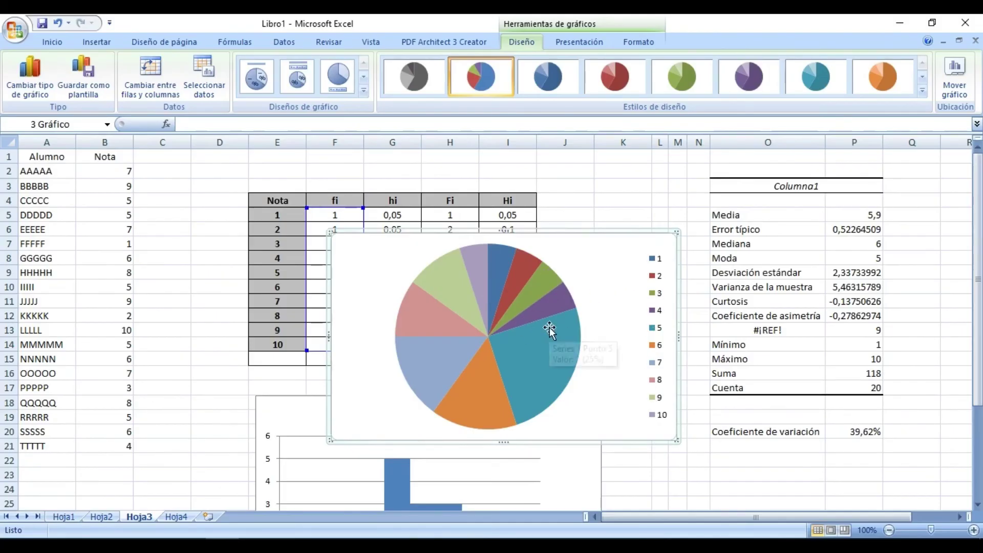
Step: Apply the chart layout with a title, percentage labels on the slices and a legend to the pie chart
left_click(256, 77)
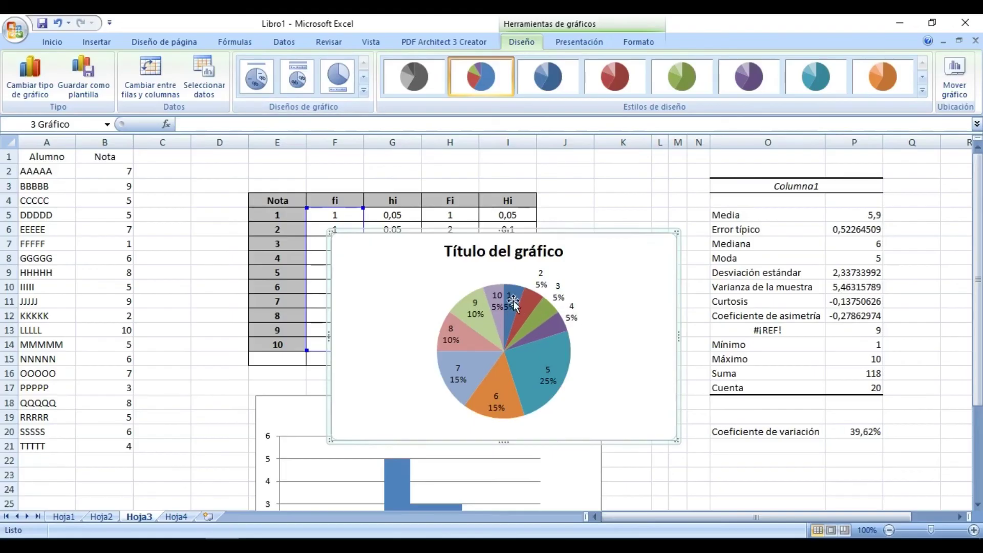
left_click(363, 91)
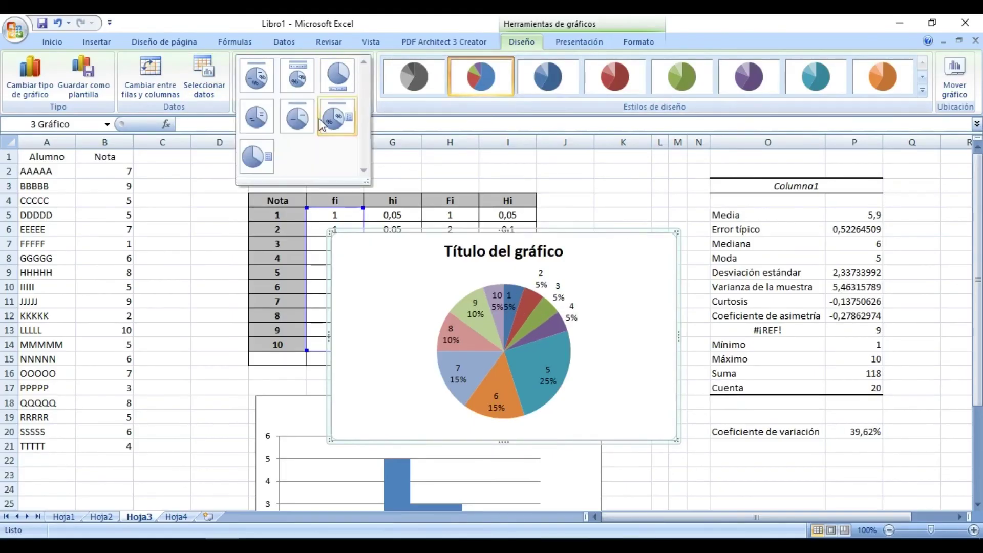
left_click(321, 131)
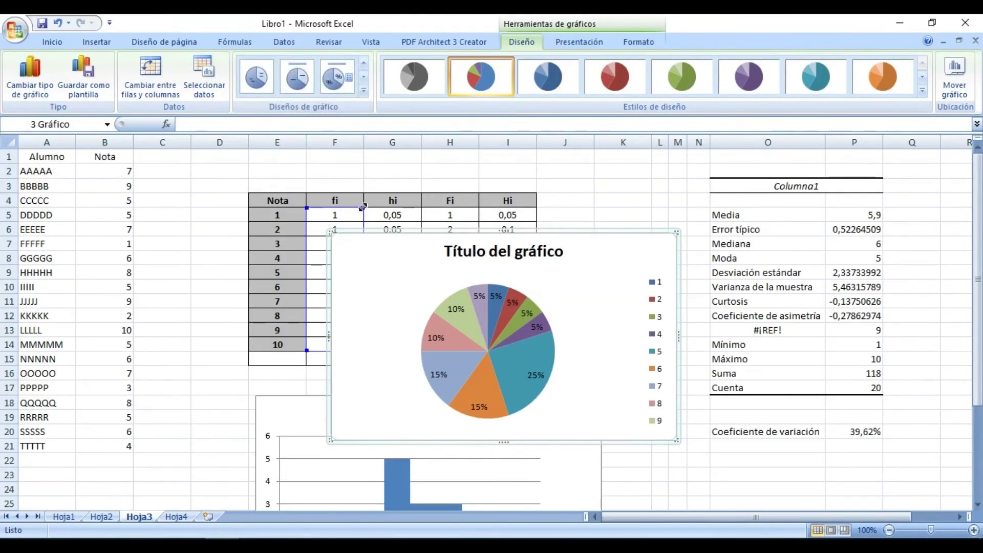
Step: Look through the pie chart's design, layout and format options, and highlight the Moda row O8:P8 in the statistics summary
left_click(484, 339)
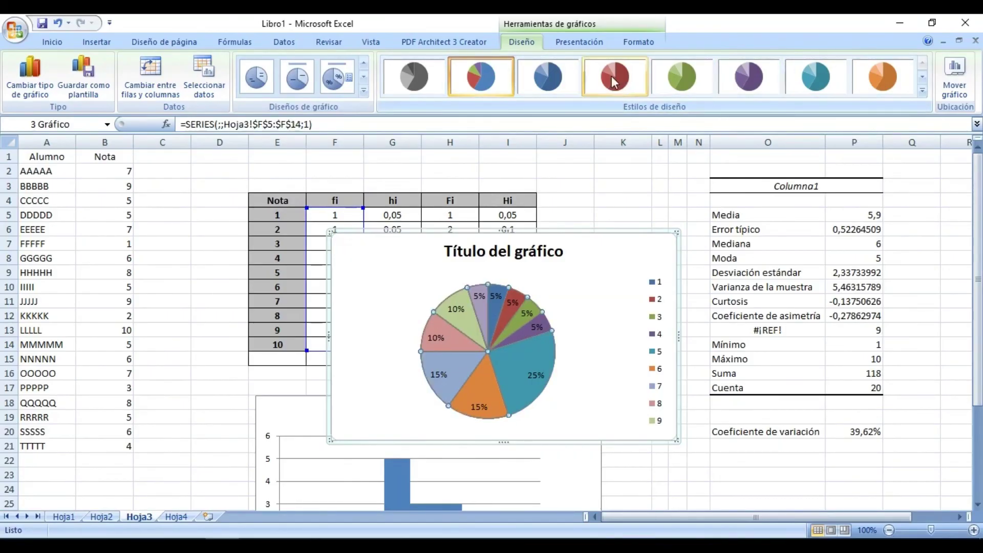
left_click(569, 40)
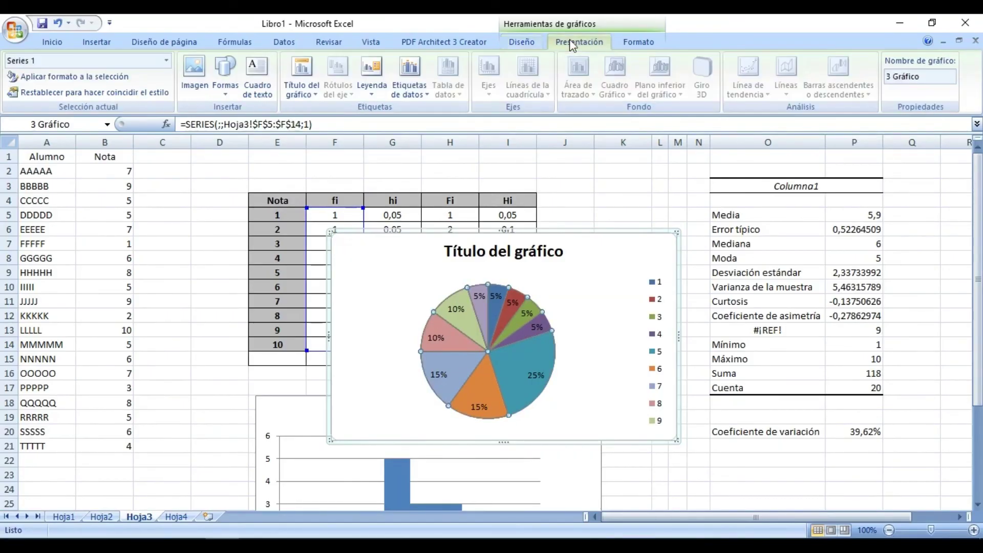
left_click(639, 45)
left_click(517, 41)
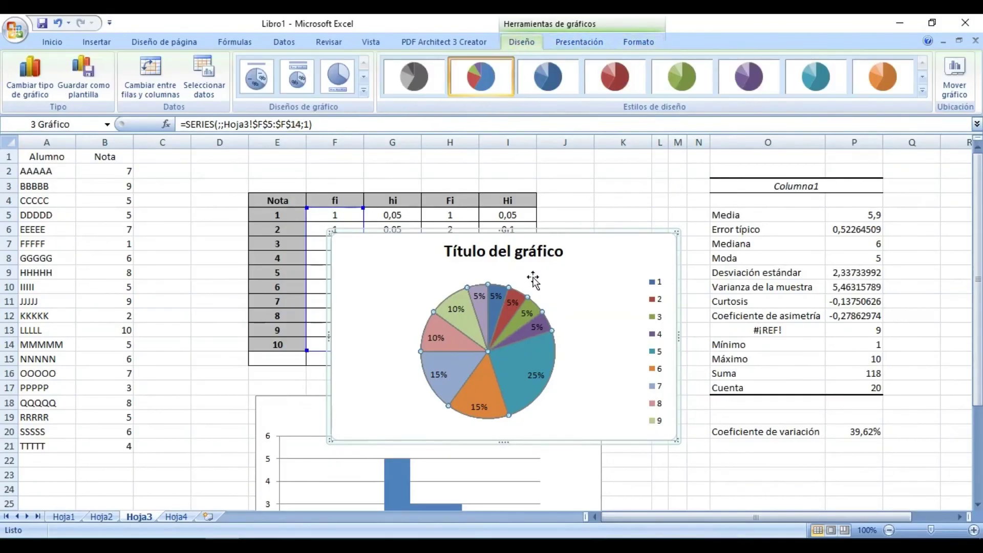
left_click_drag(747, 259, 864, 263)
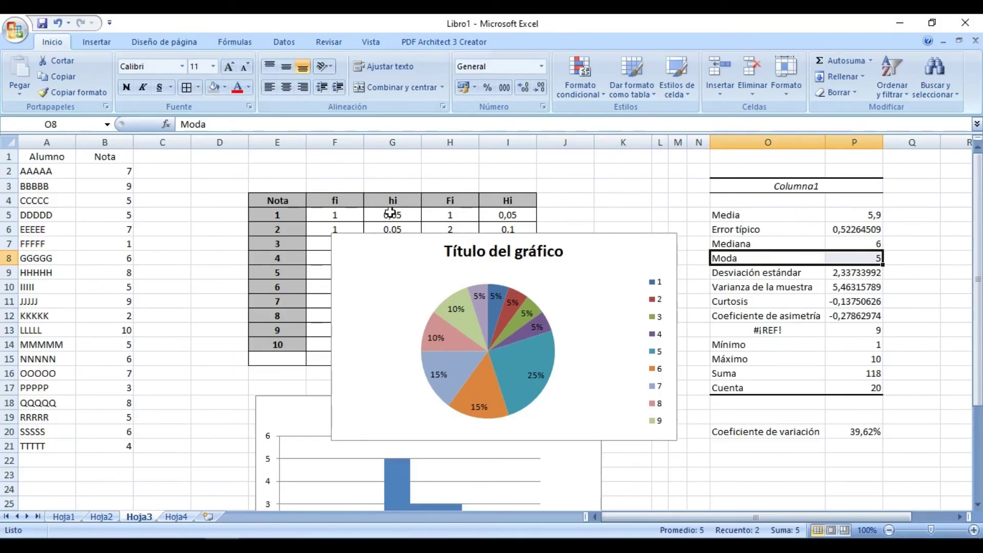
Step: Check in the Excel add-ins list that Herramientas para análisis and Herramientas para análisis - VBA are enabled, and accept
left_click(283, 42)
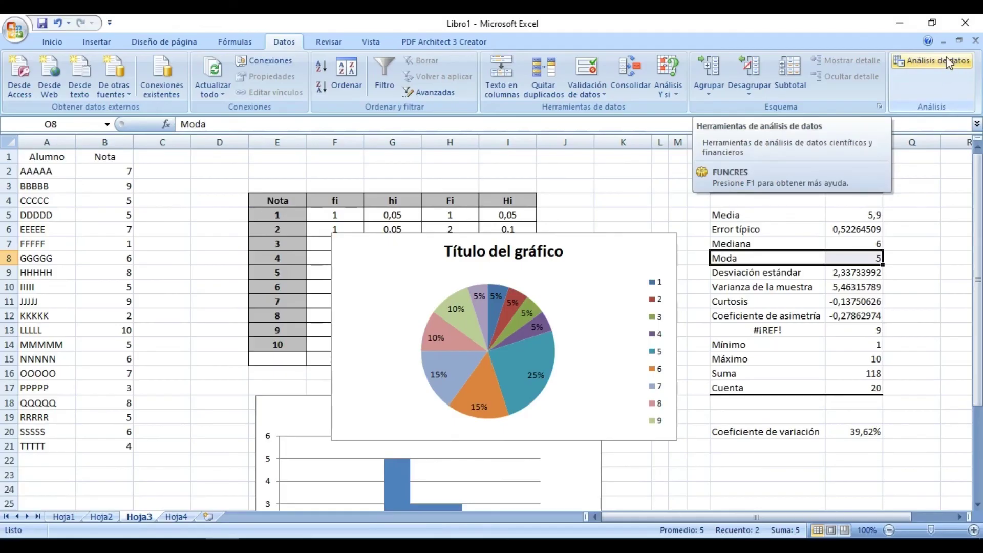
left_click(21, 28)
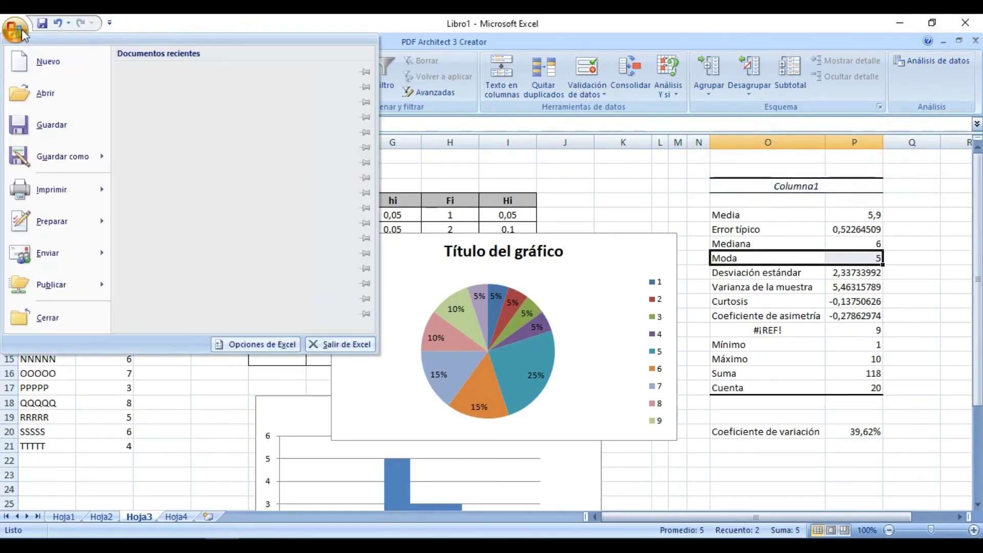
left_click(254, 344)
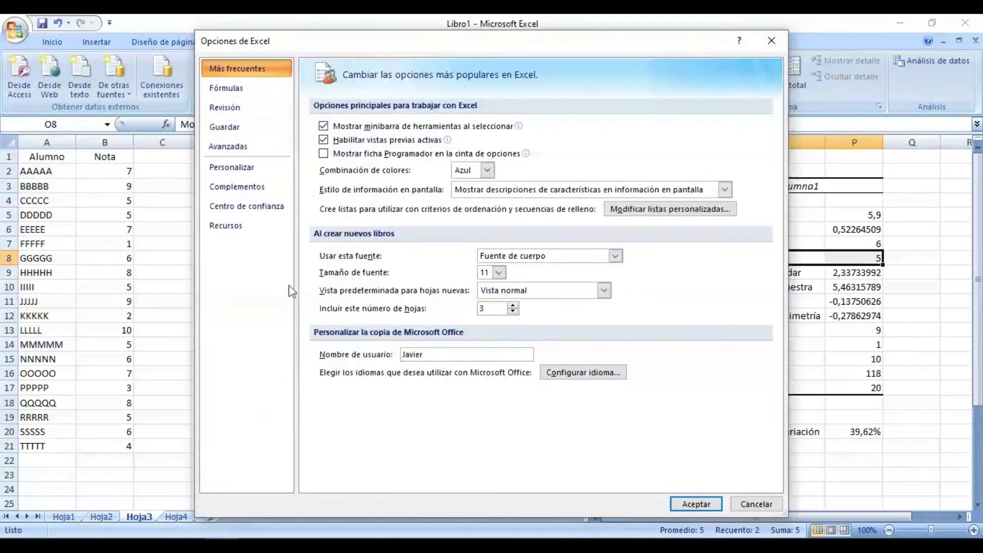
left_click(236, 186)
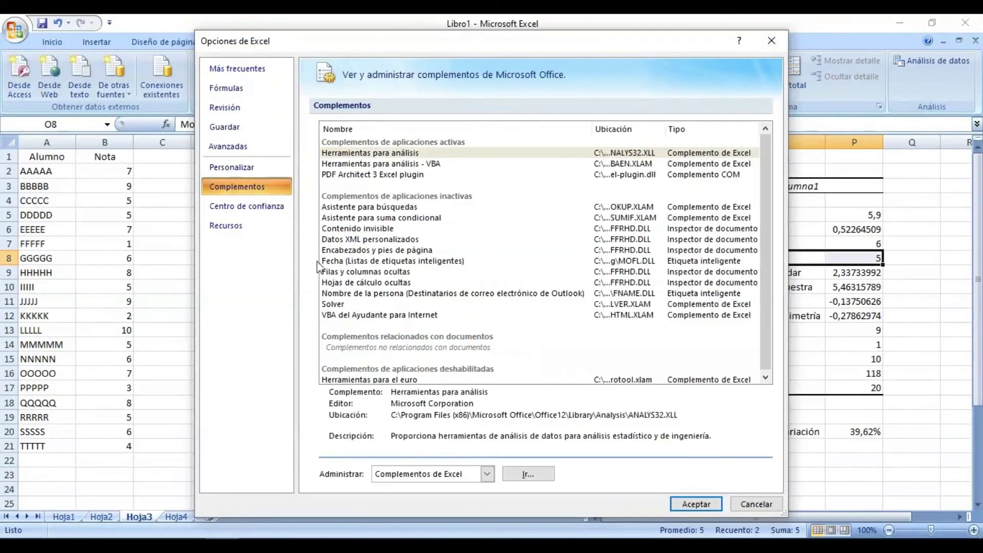
left_click(513, 476)
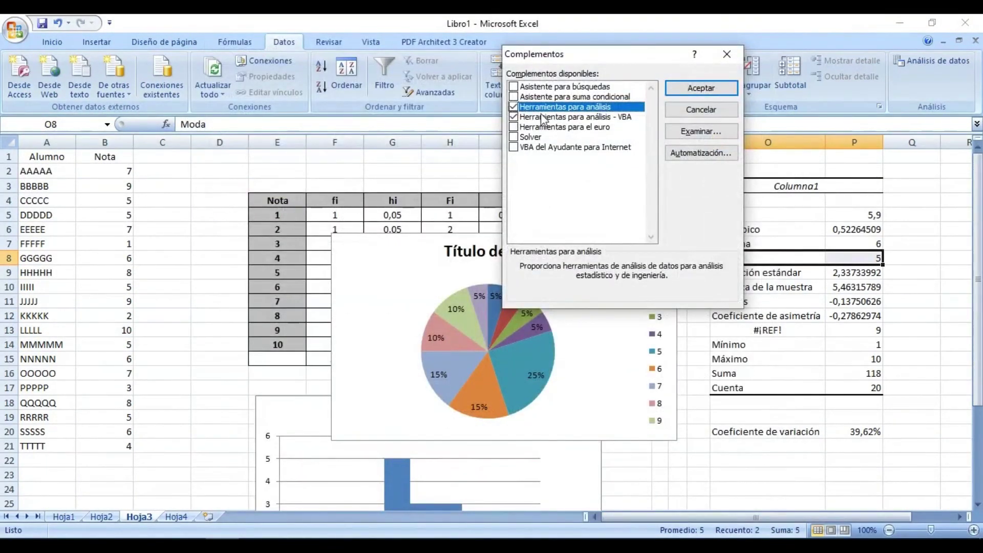
left_click(701, 88)
Step: Review the Estadística descriptiva input, output and summary settings among the data analysis tools, and leave without running the analysis
left_click(933, 60)
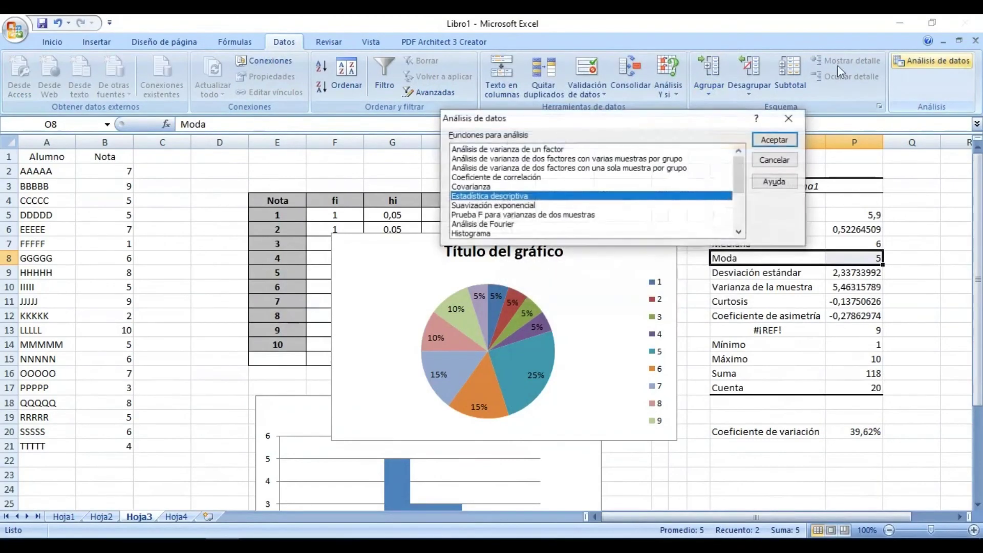
left_click(773, 140)
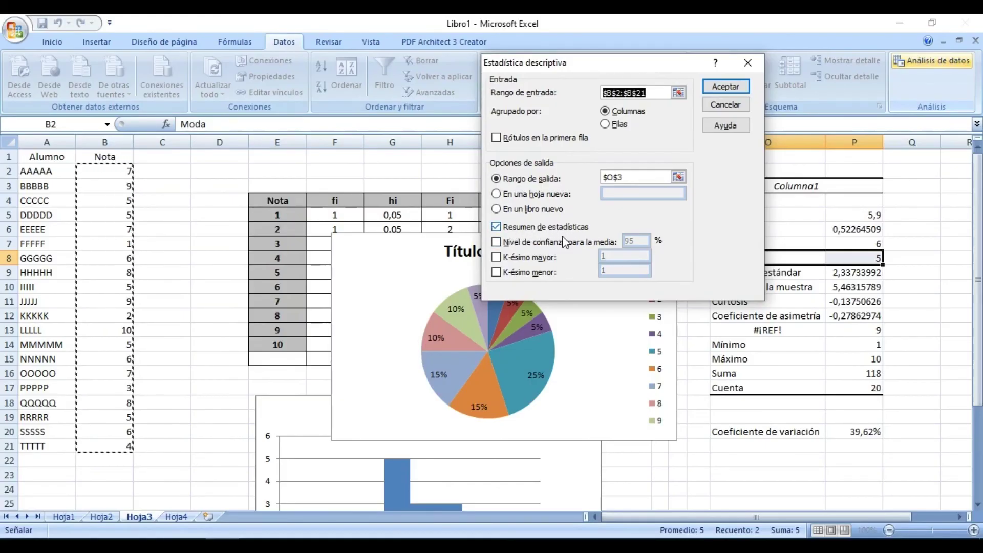
left_click(742, 104)
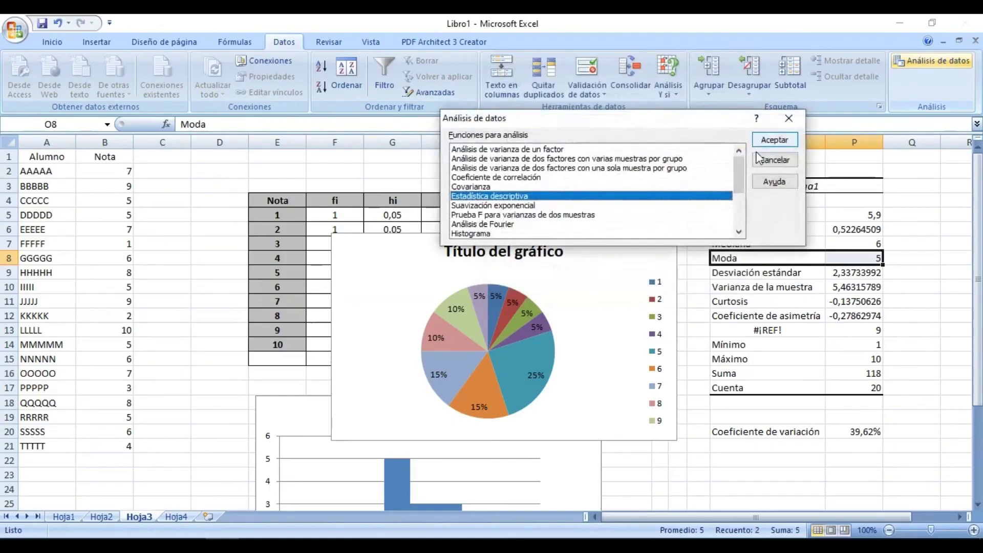
left_click(783, 158)
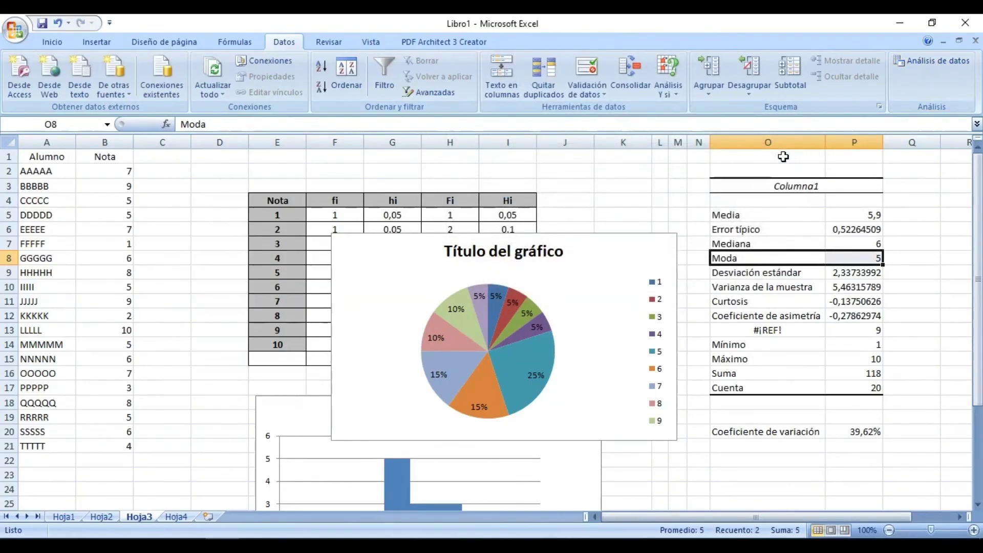